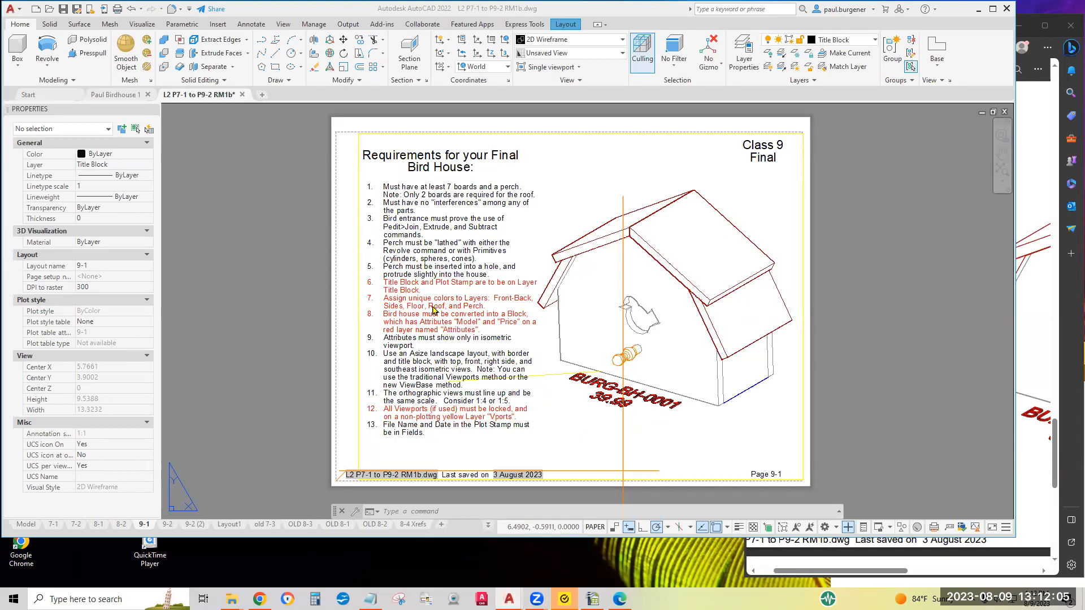
Examine the list of final bird house requirements on the 9-1 layout, including the layer and viewport rules.
scroll(435, 310, up, 2)
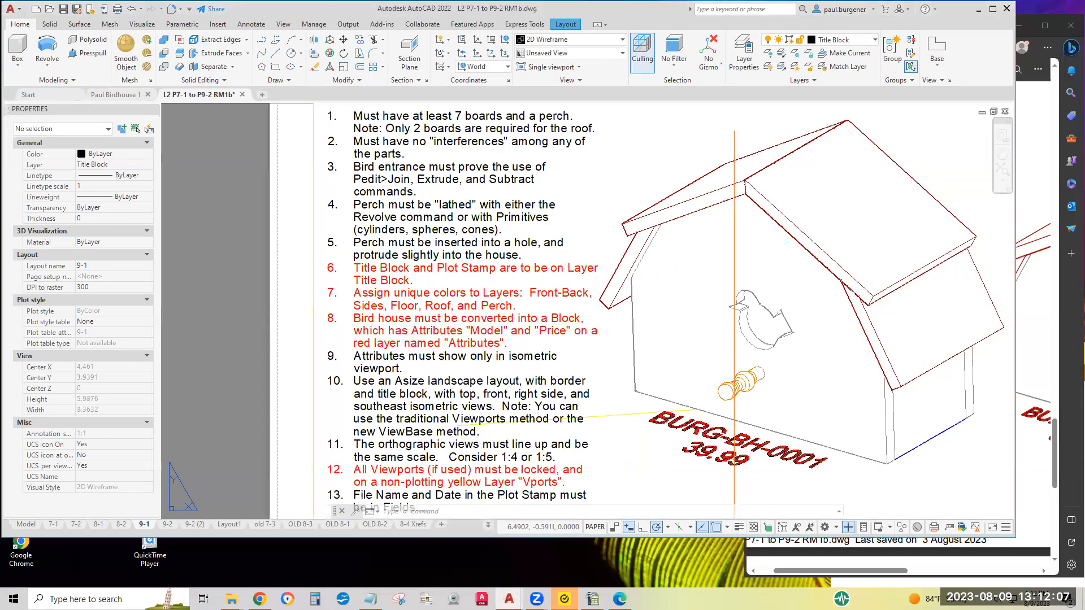
middle_drag(482, 322, 492, 278)
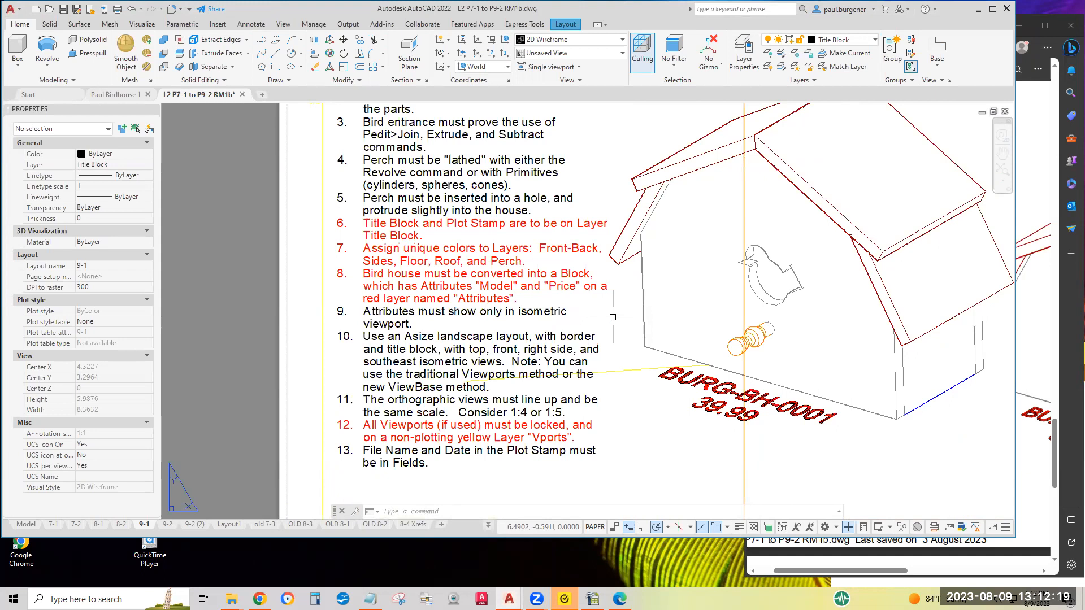
scroll(424, 232, down, 3)
scroll(422, 257, up, 3)
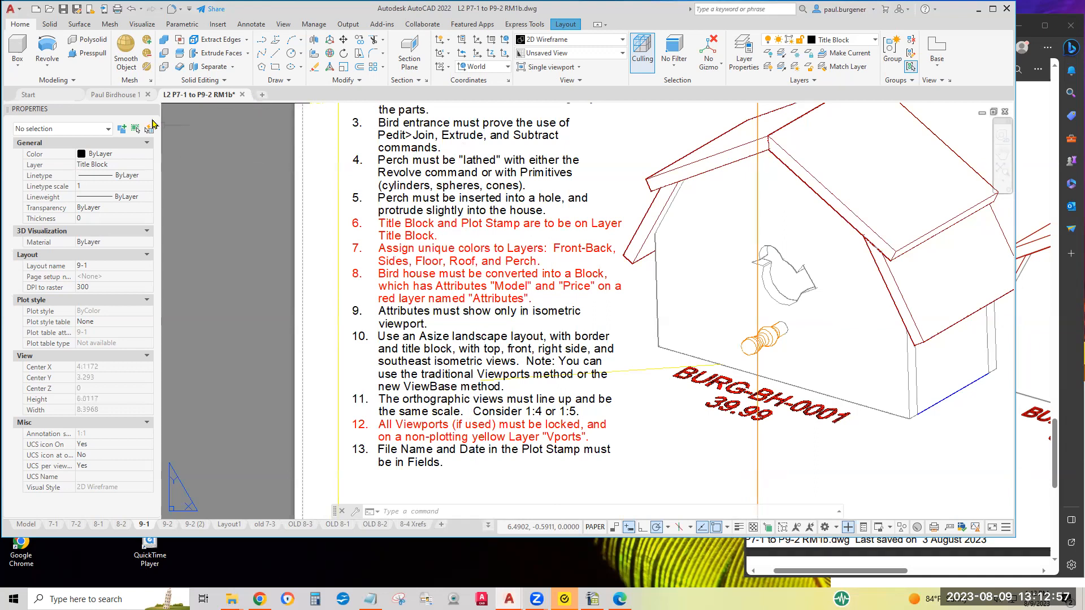
Switch to the birdhouse model drawing and create ten new layers in the layer manager.
mouse_move(117, 97)
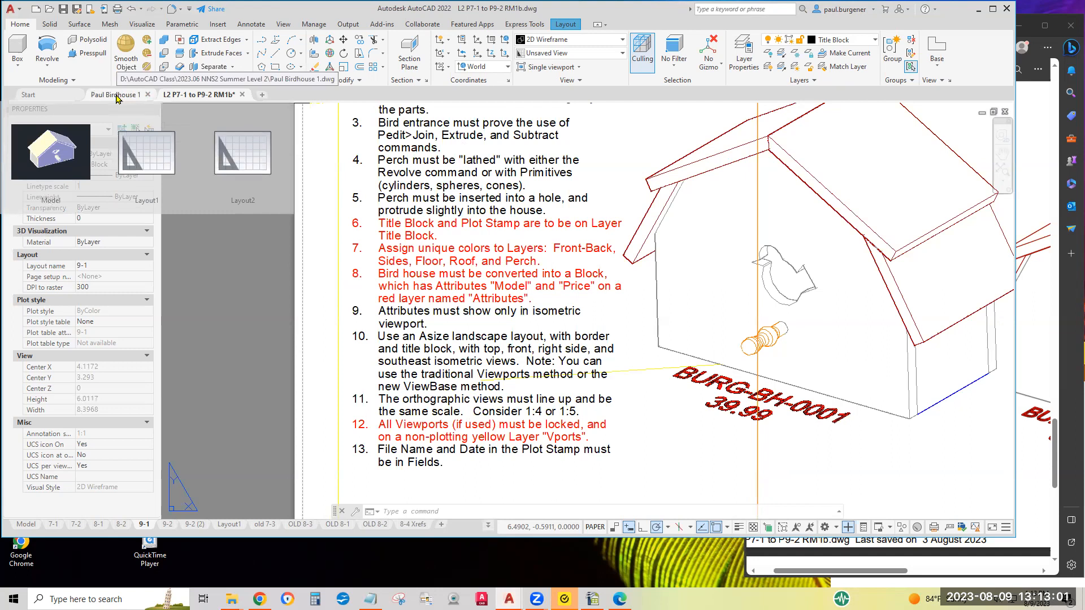
click(116, 97)
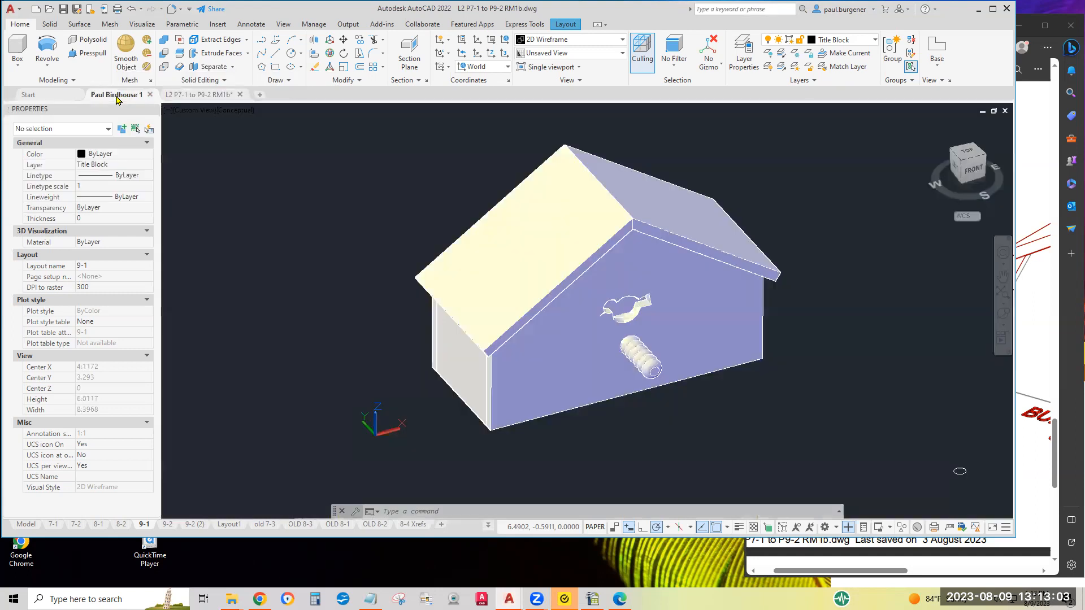
middle_drag(661, 272, 604, 288)
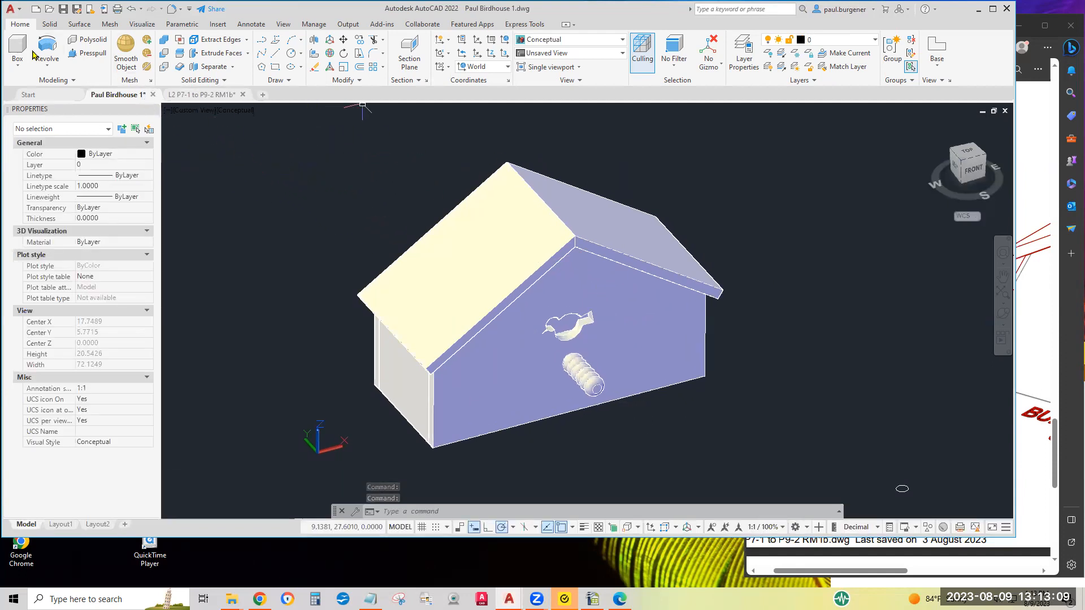
click(744, 55)
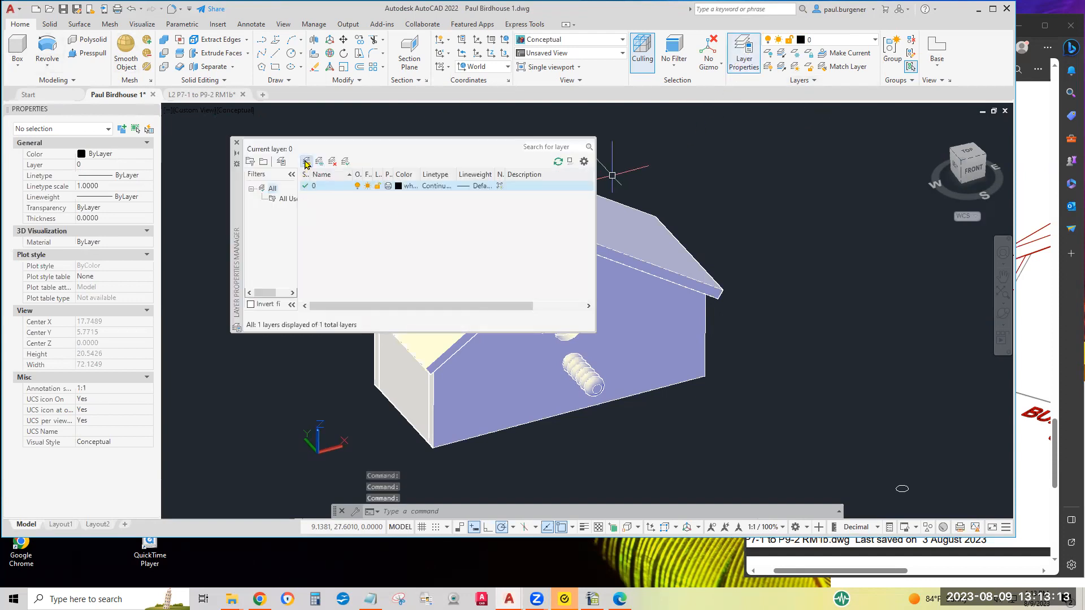
click(306, 163)
click(306, 162)
click(306, 163)
click(306, 162)
click(306, 162)
click(306, 162)
click(306, 162)
click(306, 162)
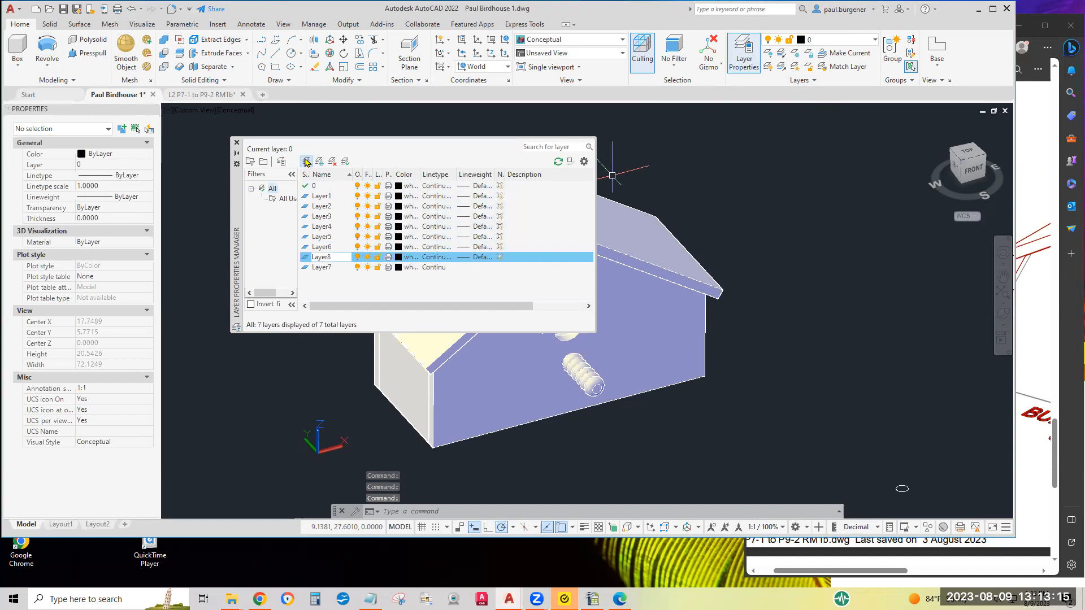
click(306, 162)
click(305, 162)
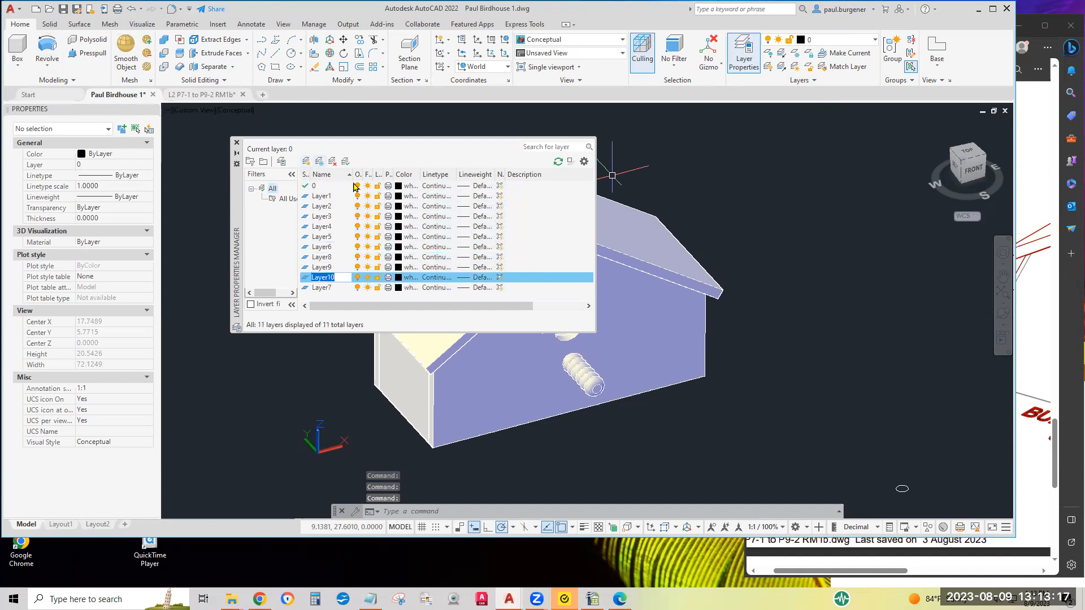
Name the newest layer Vports, set its color to yellow and make it non-plotting.
text(Vports)
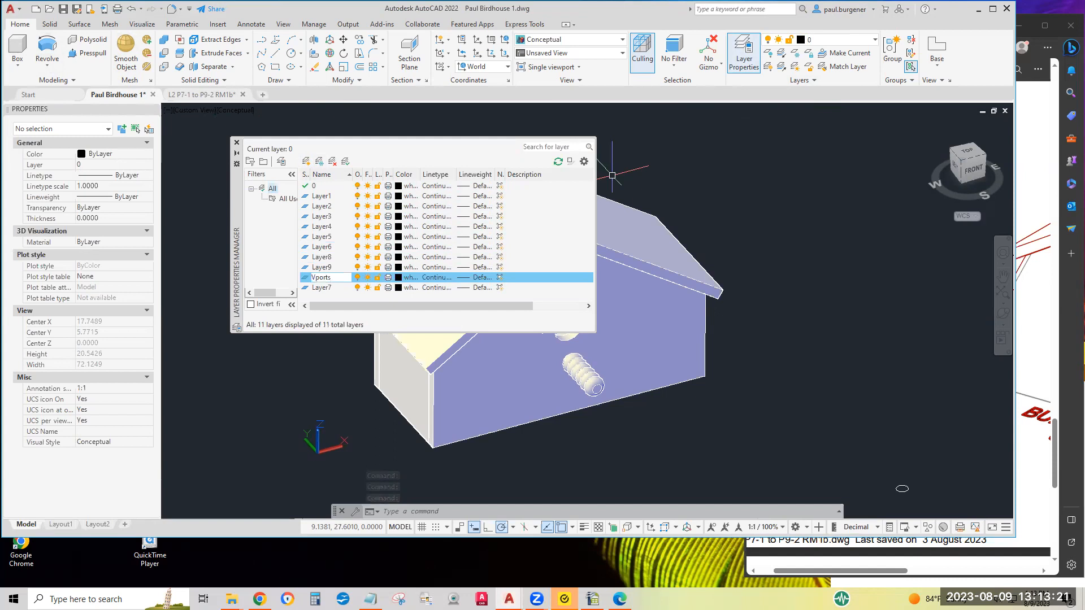
click(407, 279)
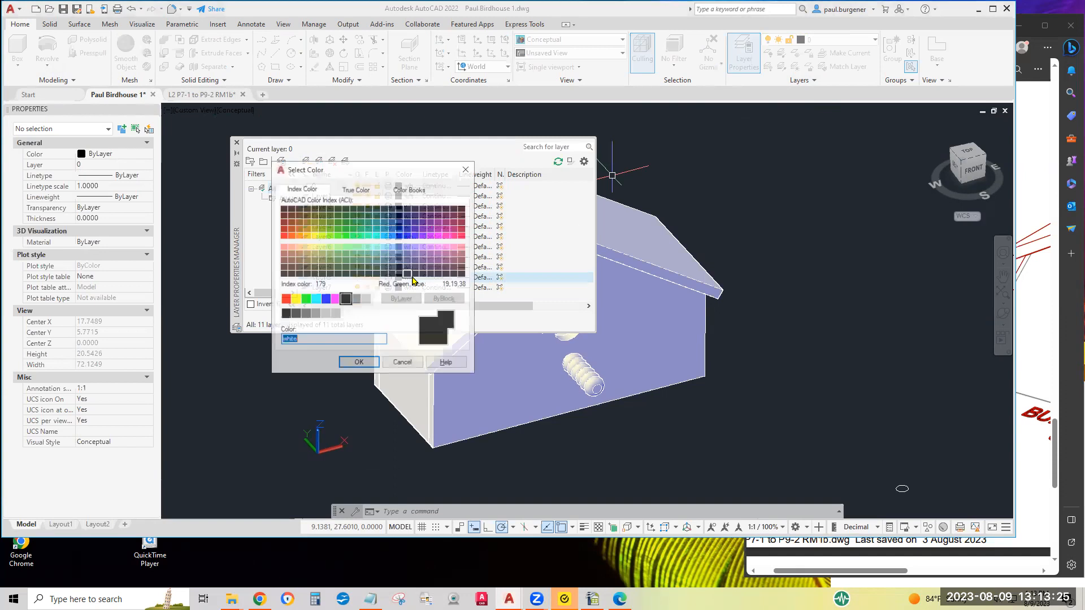
click(295, 299)
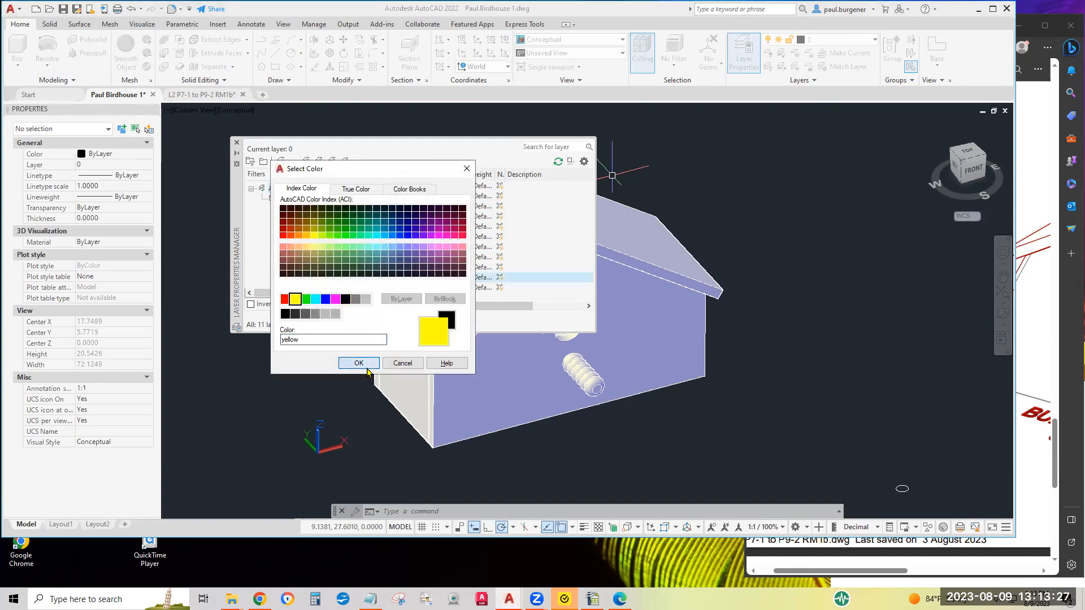
click(359, 363)
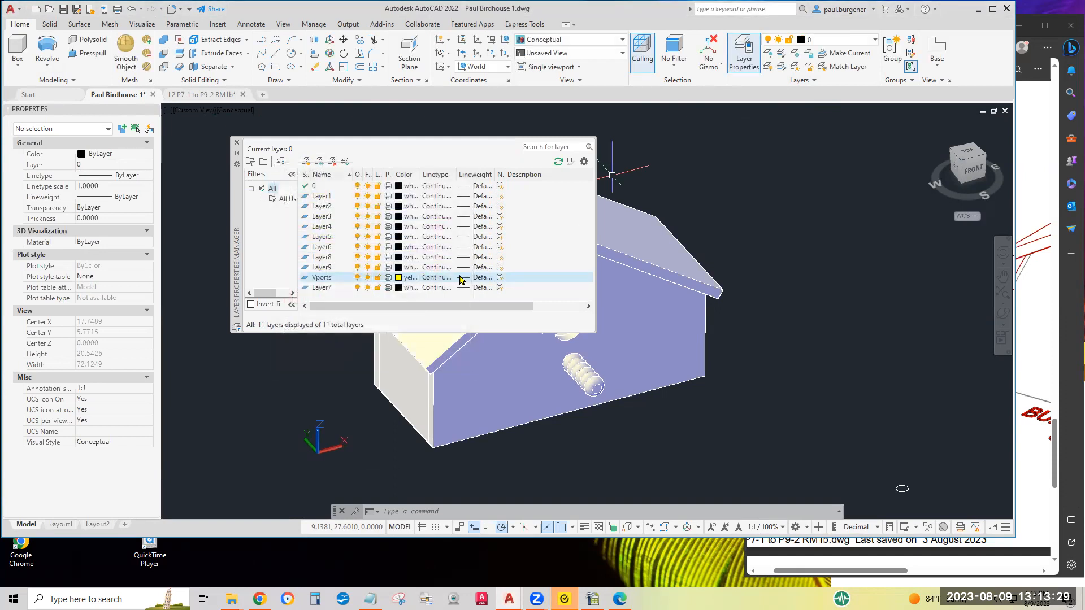
click(387, 282)
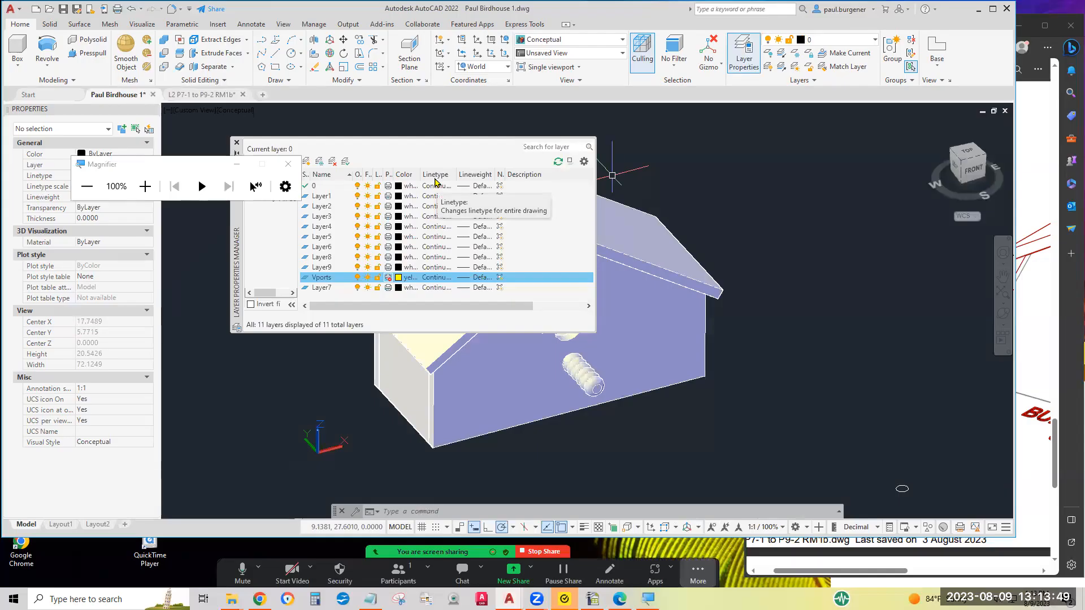
click(289, 164)
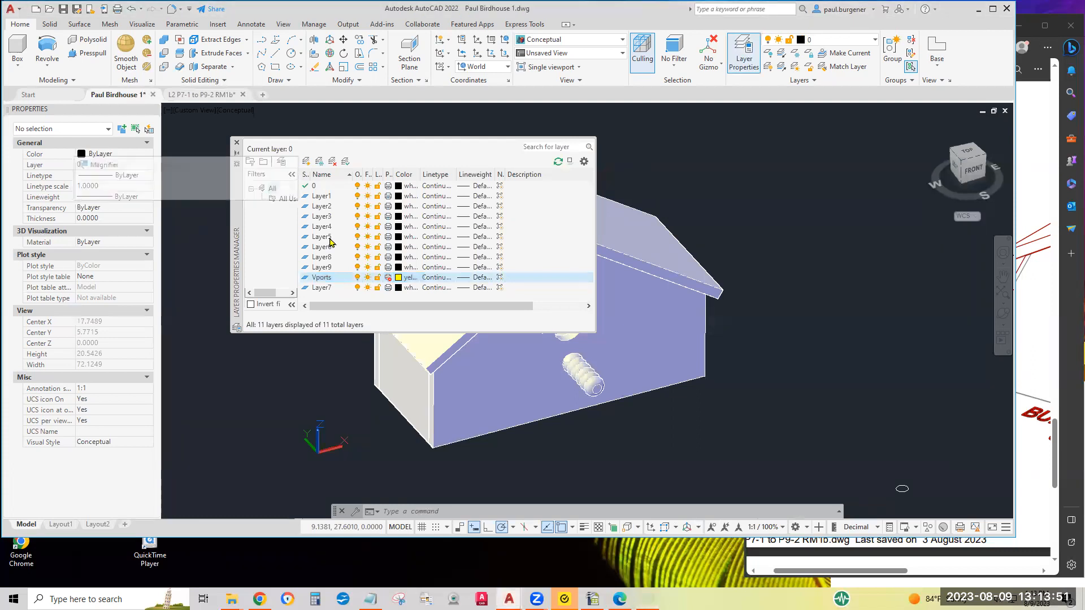
Widen the layer list's Color column, and in the requirements drawing move the layer manager clear of the requirements text.
click(323, 197)
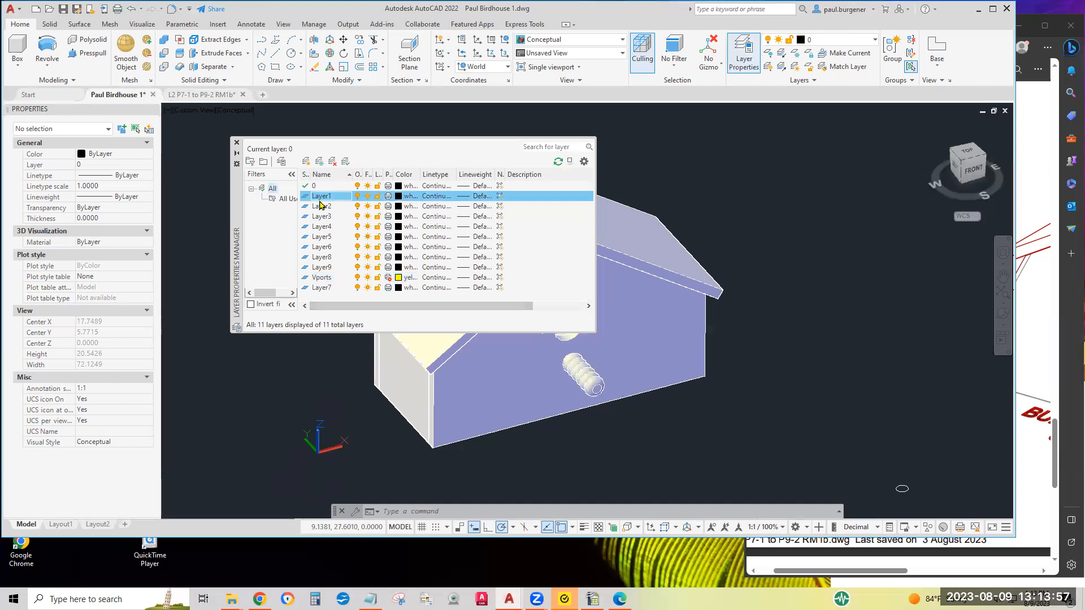
drag(421, 175, 445, 175)
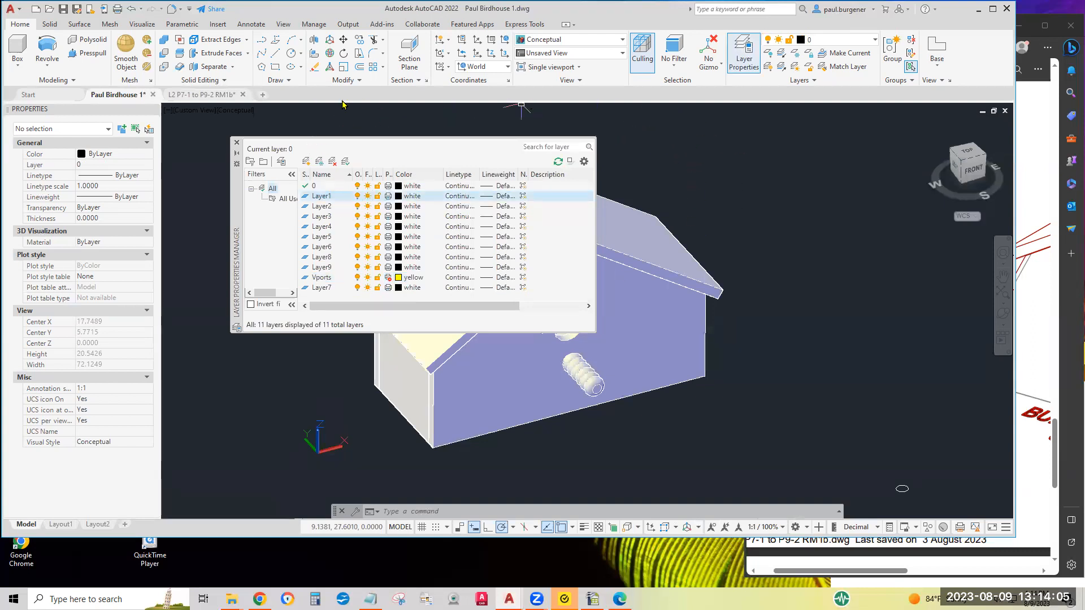
click(203, 97)
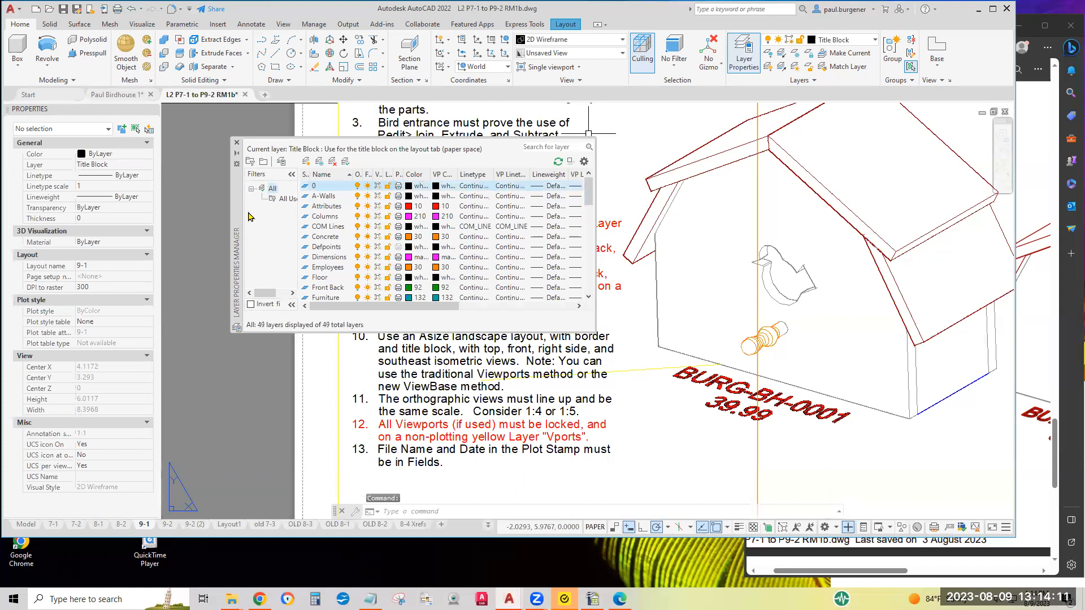
drag(240, 209, 434, 195)
mouse_move(570, 183)
mouse_down()
mouse_move(633, 191)
mouse_move(653, 206)
mouse_up()
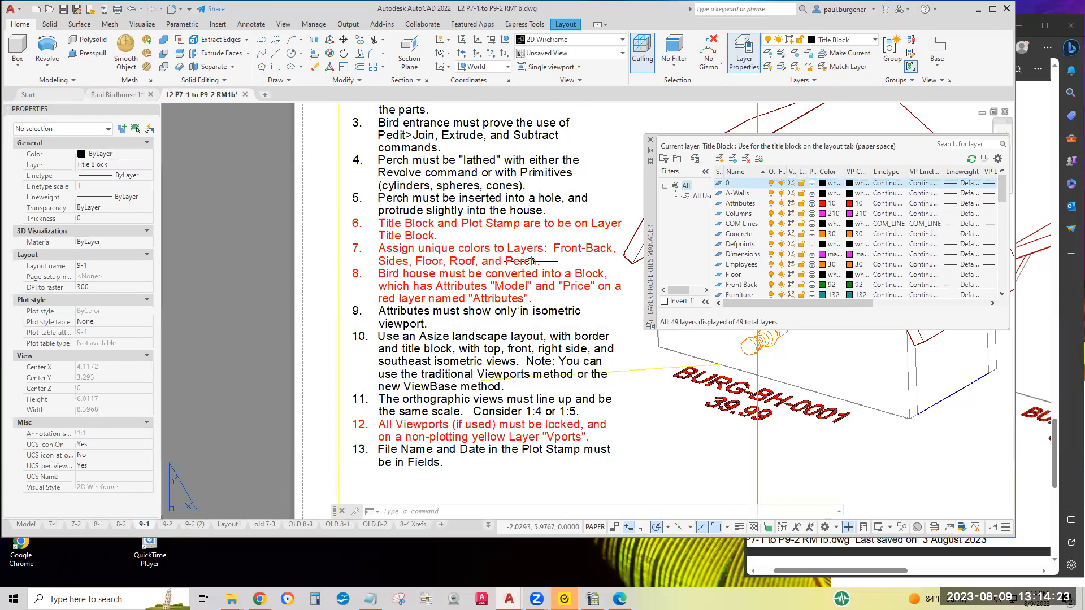
Back in the birdhouse model drawing, rename Layer1 to Front-Back and assign it color 80.
click(116, 95)
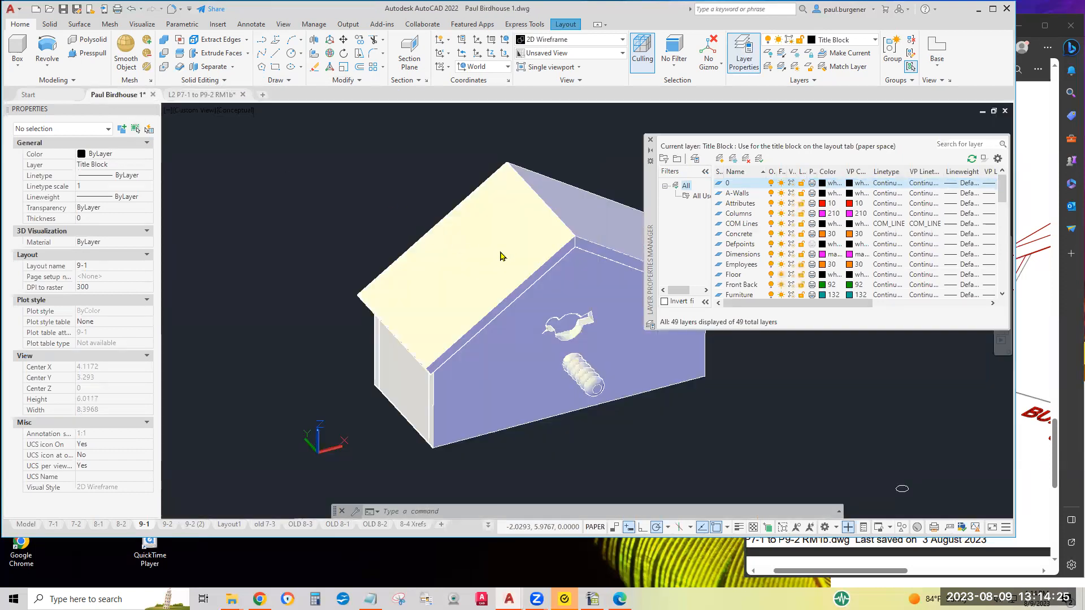
click(743, 194)
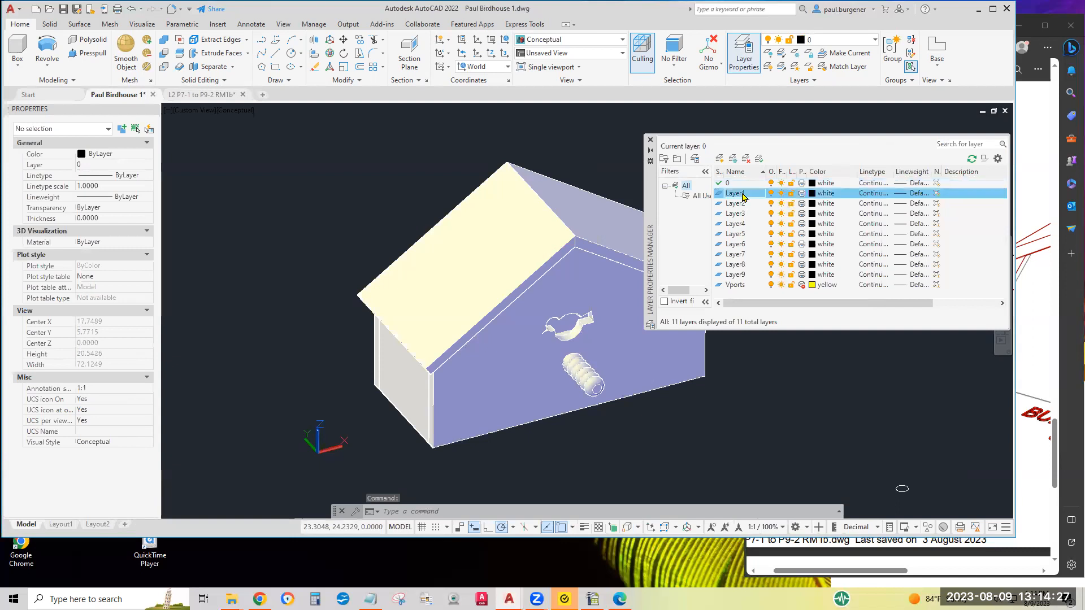
right_click(744, 193)
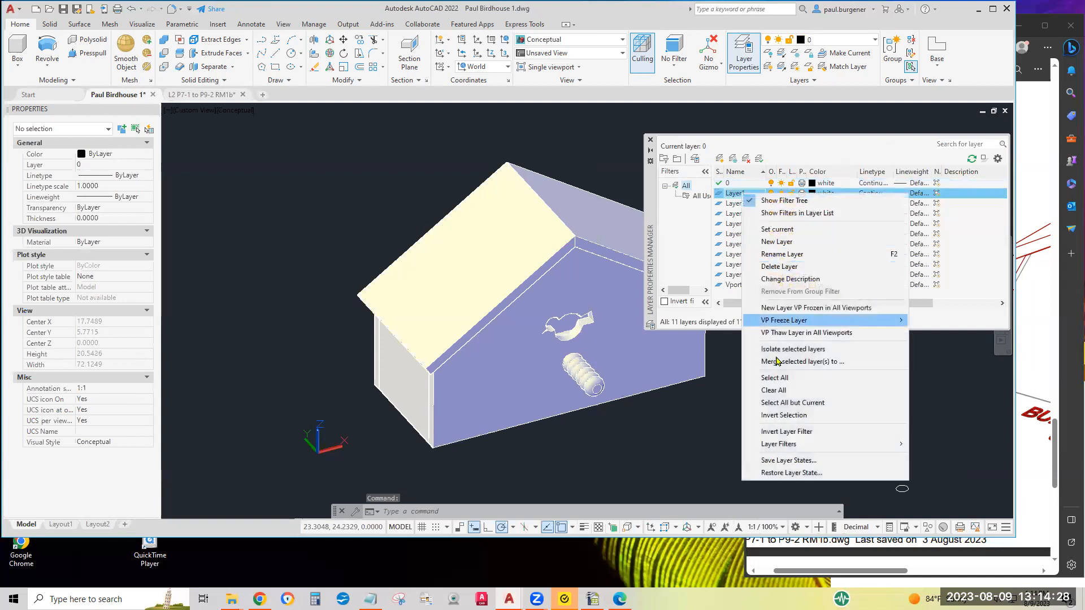
click(785, 256)
text(Front-Back)
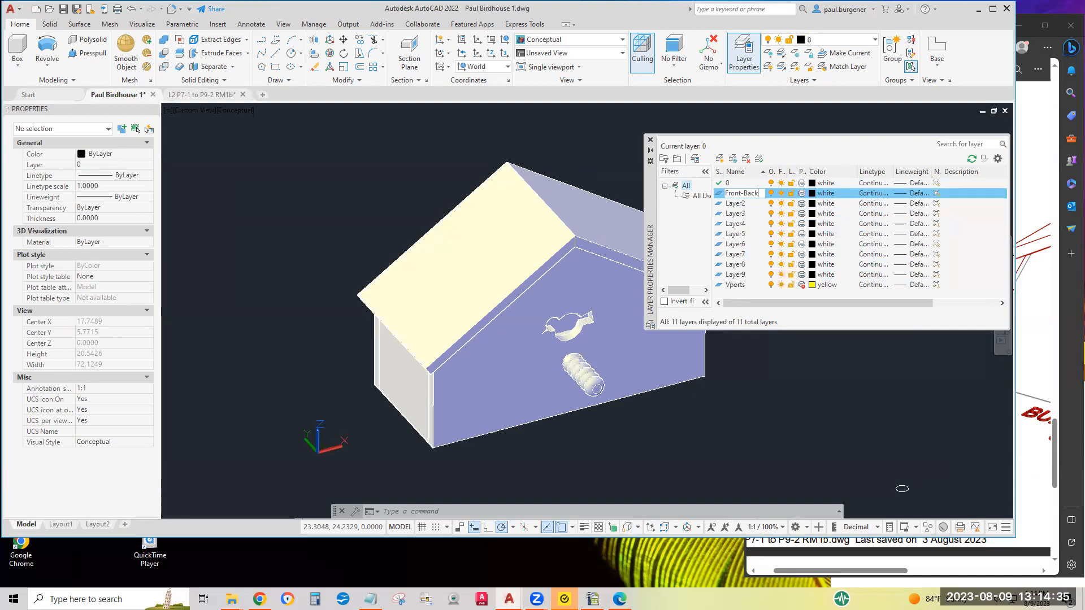
click(823, 194)
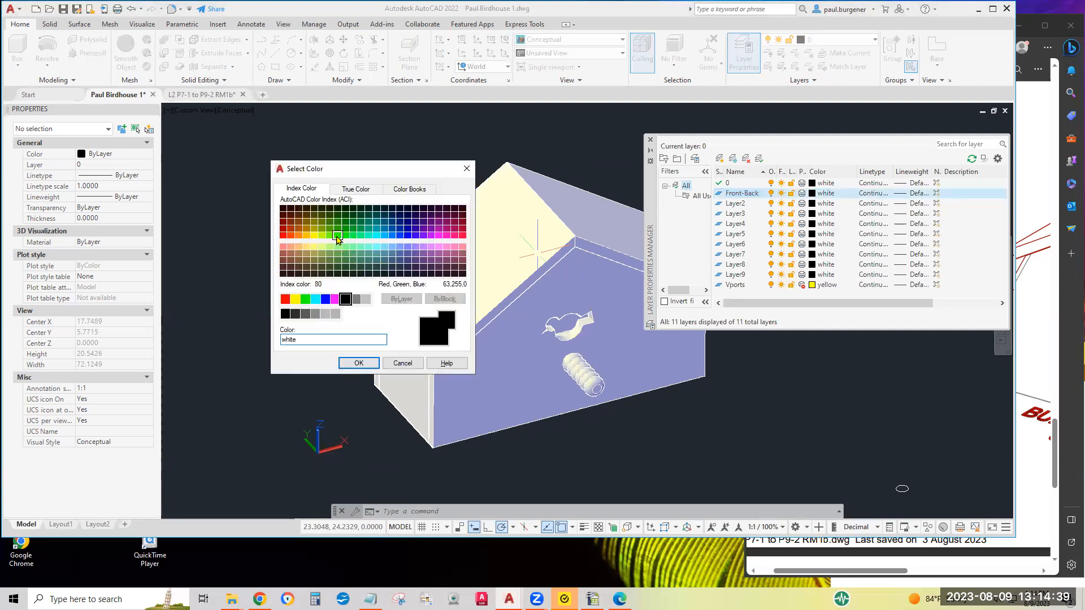
click(337, 237)
click(358, 363)
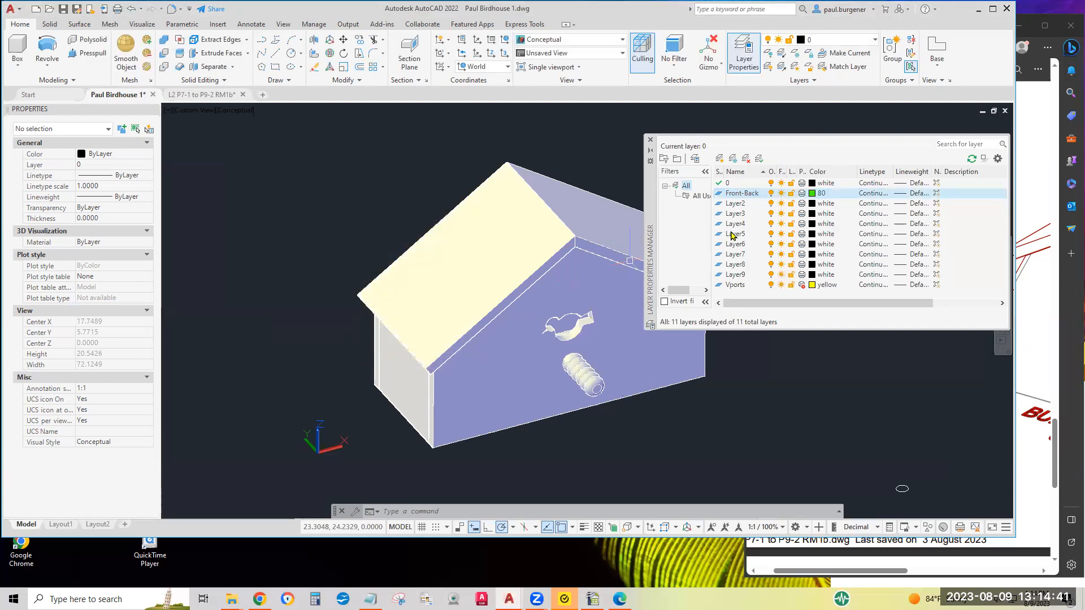
Rename Layer2 to Sides and assign it color 30.
right_click(740, 204)
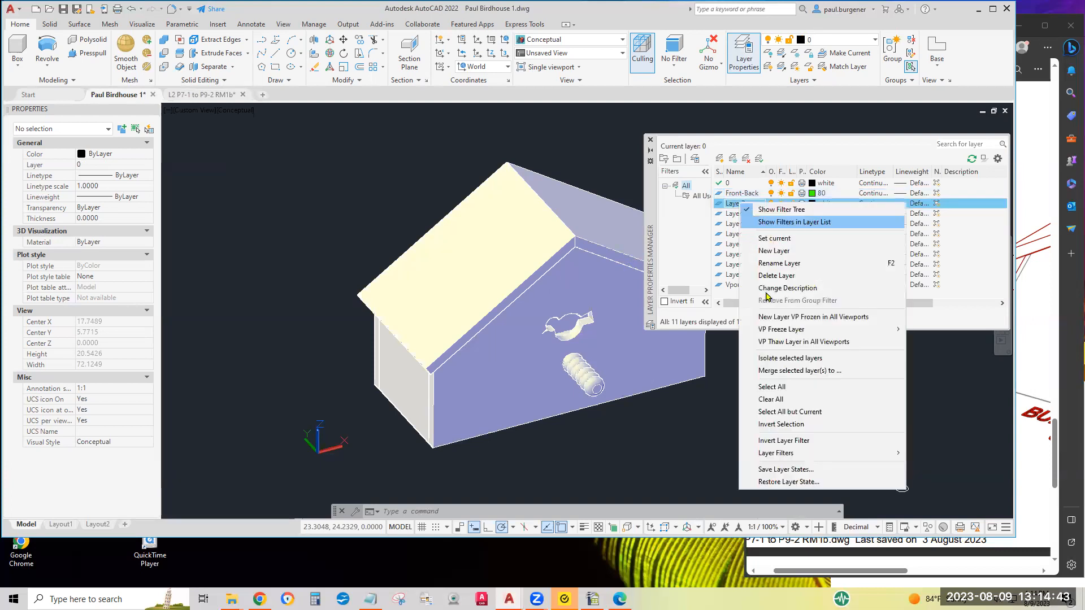
click(781, 264)
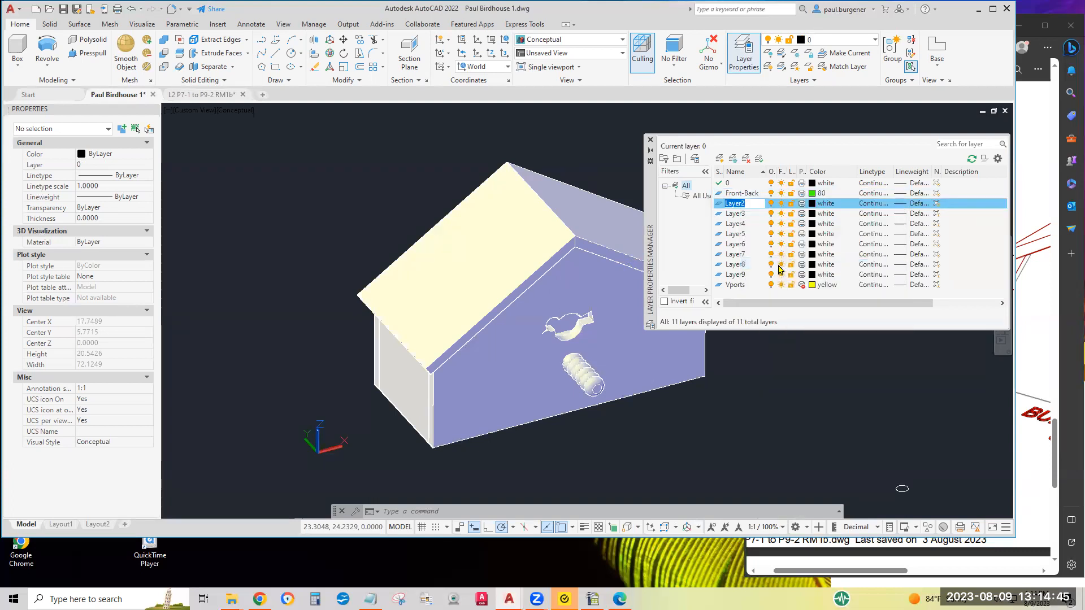
text(Sides)
click(824, 205)
click(824, 205)
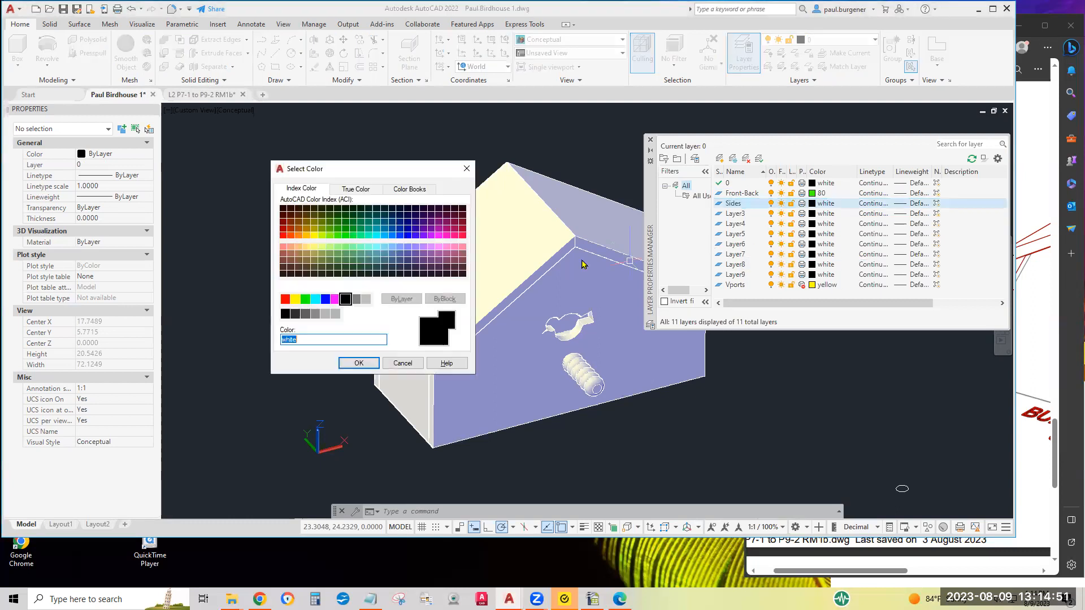
click(298, 235)
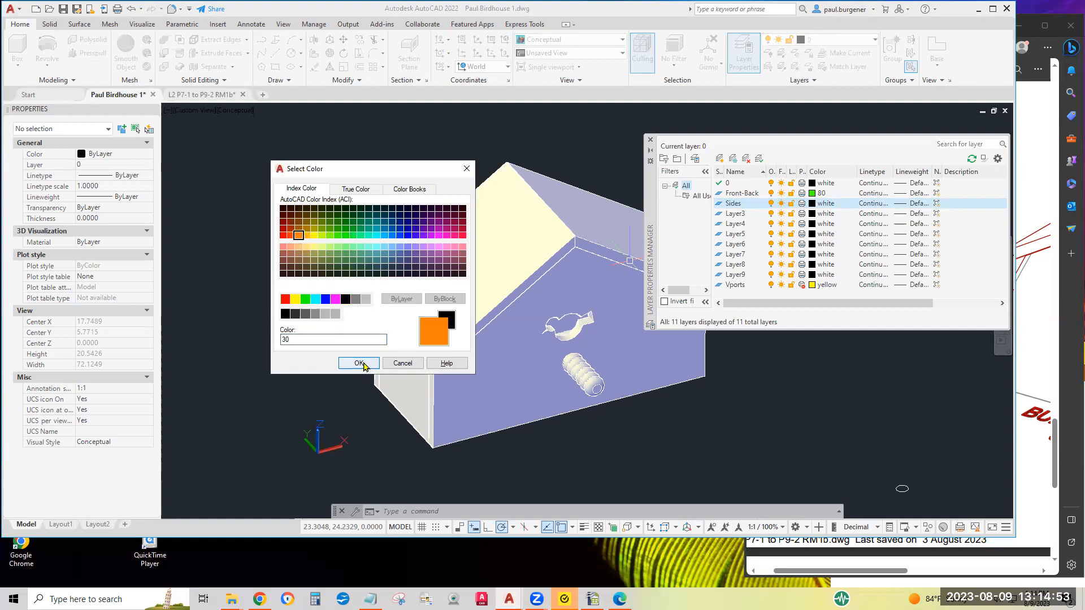
click(358, 363)
Rename Layer3 to Roof and assign it color 150.
right_click(739, 215)
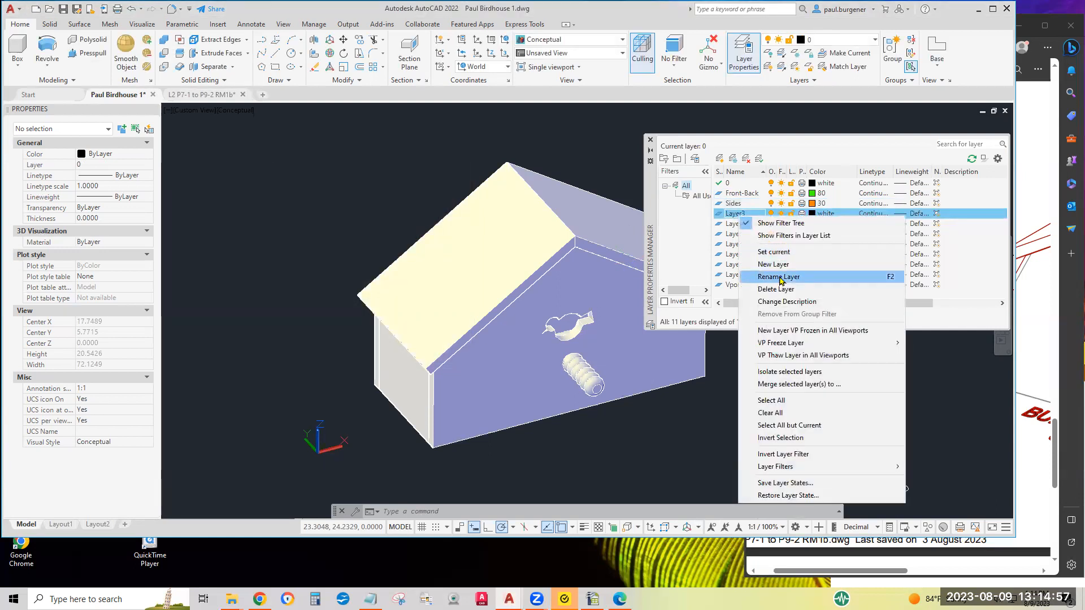
click(779, 277)
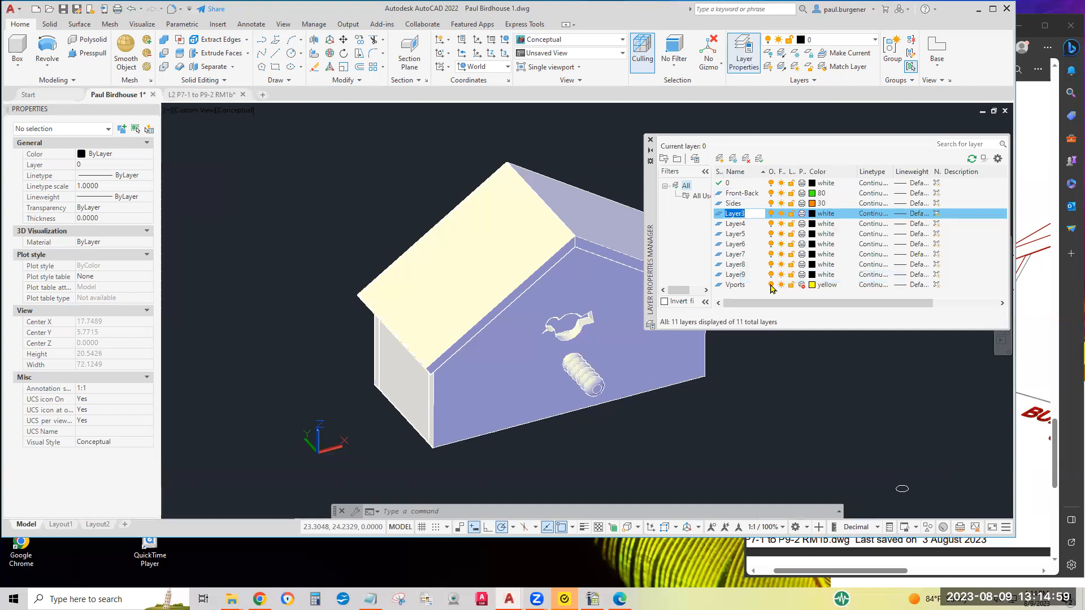
text(Roof)
key(Return)
click(822, 213)
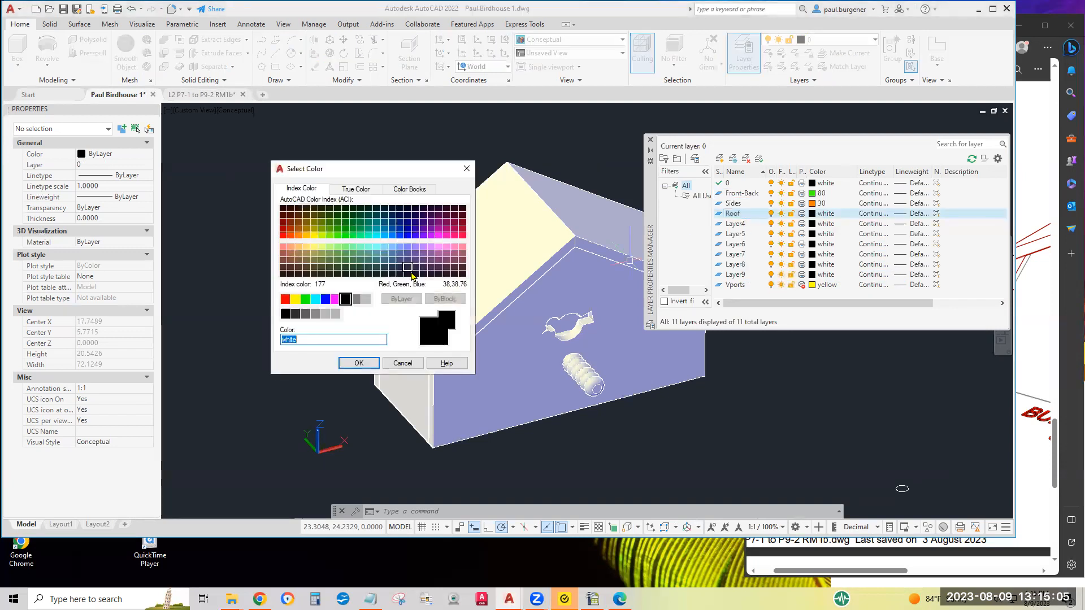
click(392, 236)
click(358, 362)
Rename Layer4 to Perch and assign it color 252.
click(741, 225)
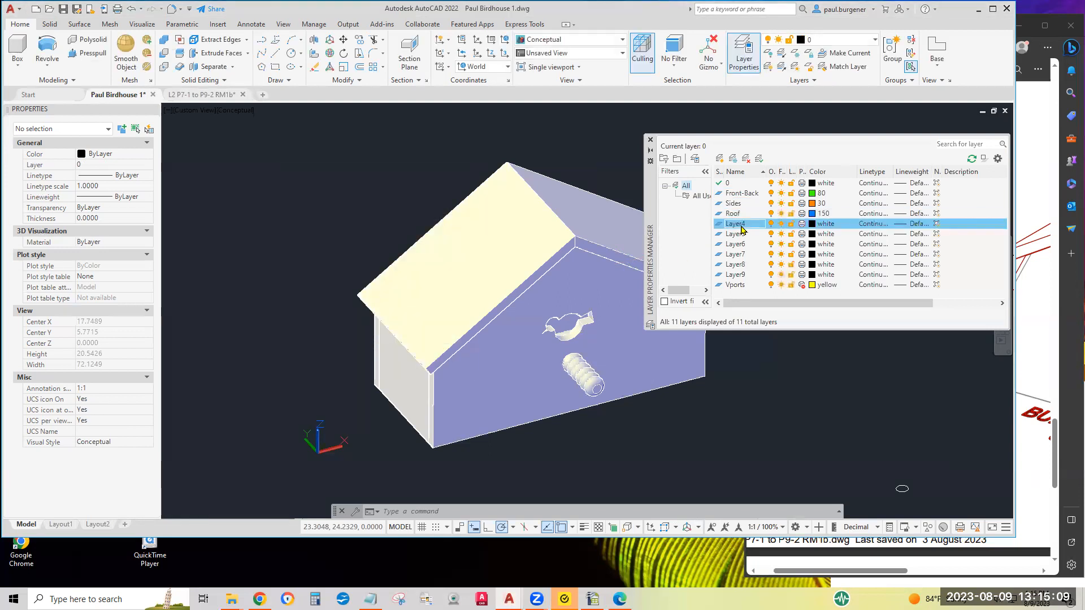
right_click(742, 228)
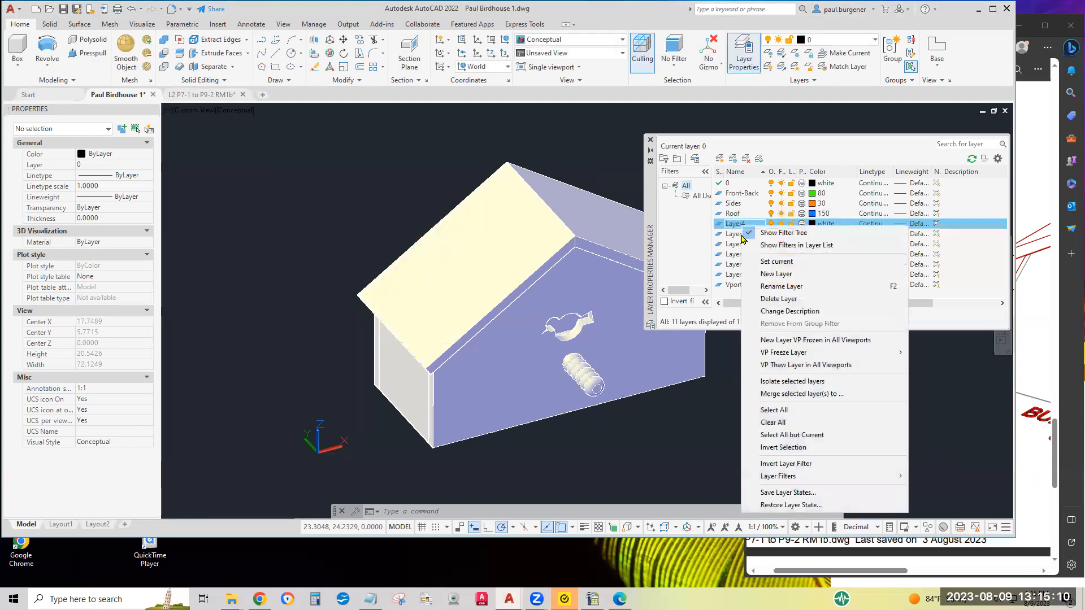
click(781, 288)
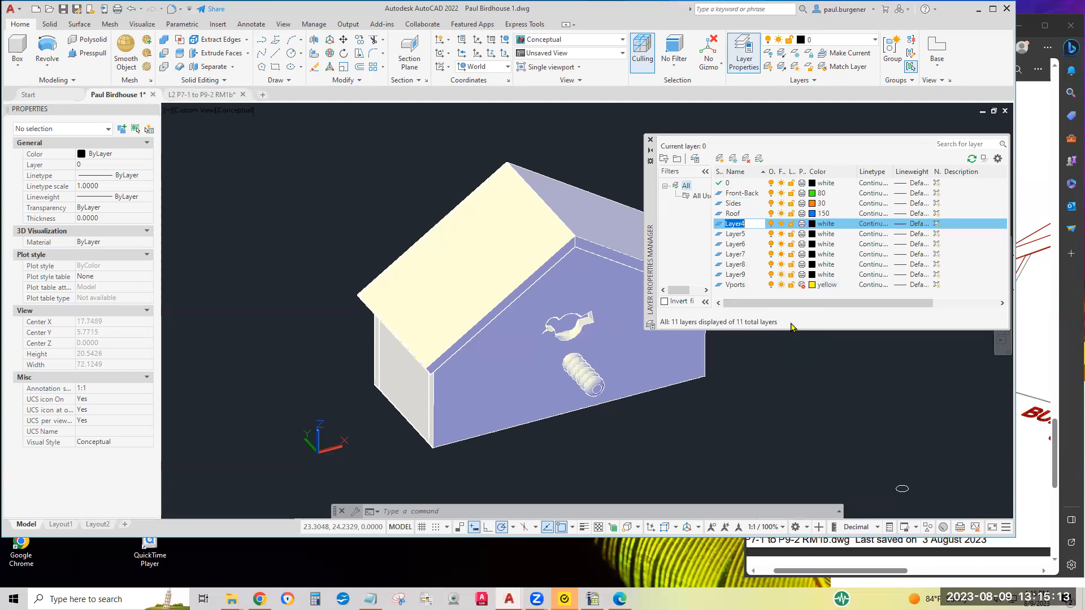
text(Perch)
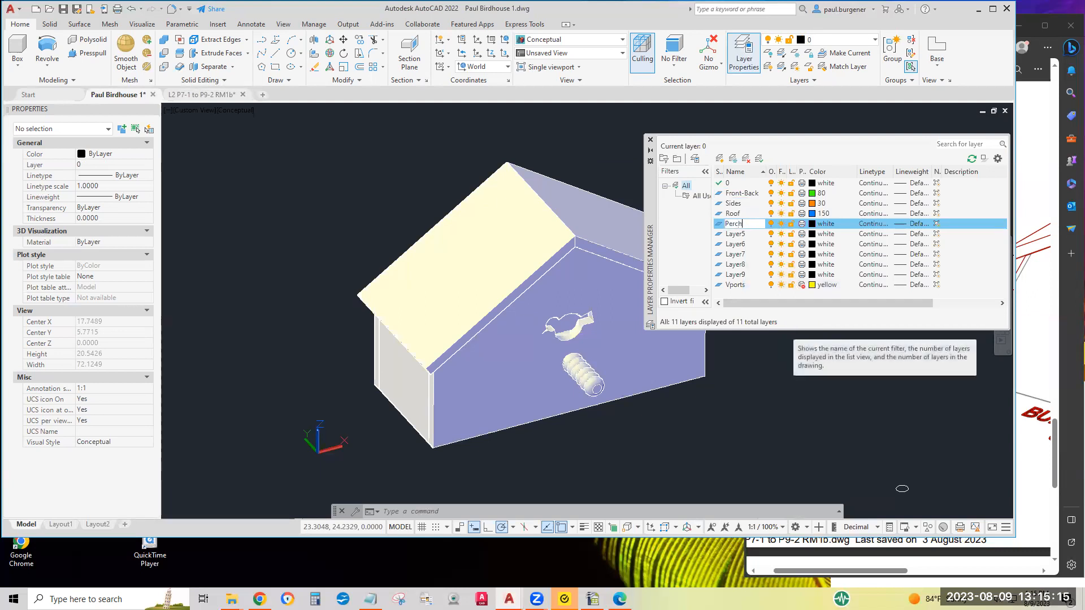
key(Return)
click(826, 224)
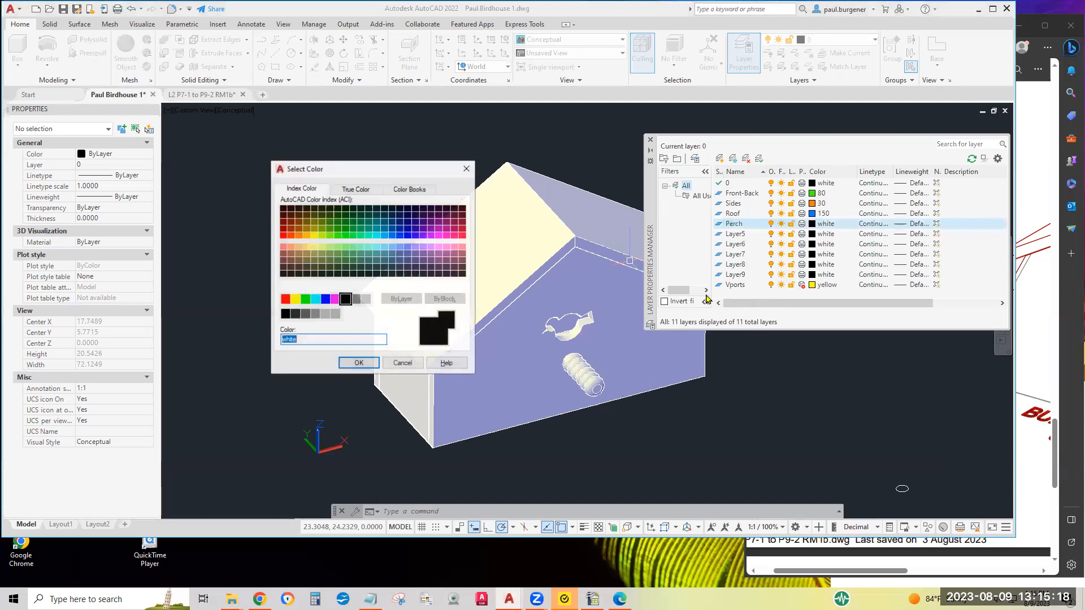
click(304, 314)
click(357, 363)
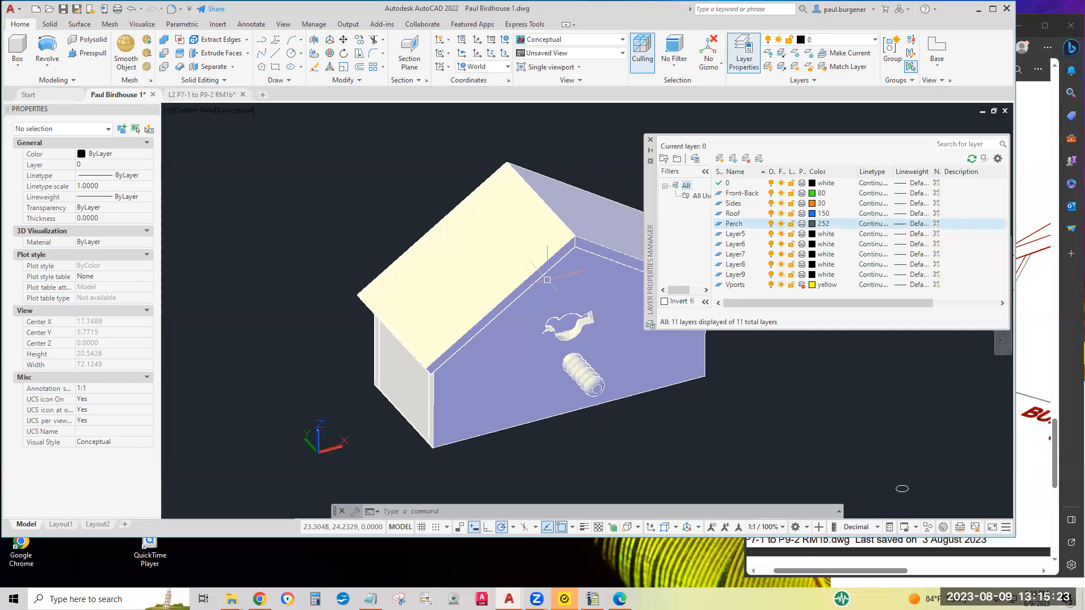
Check the layer requirements in the L2 P7-1 to P9-2 RM1b drawing, and make Layer5 current back in the birdhouse model drawing.
click(221, 97)
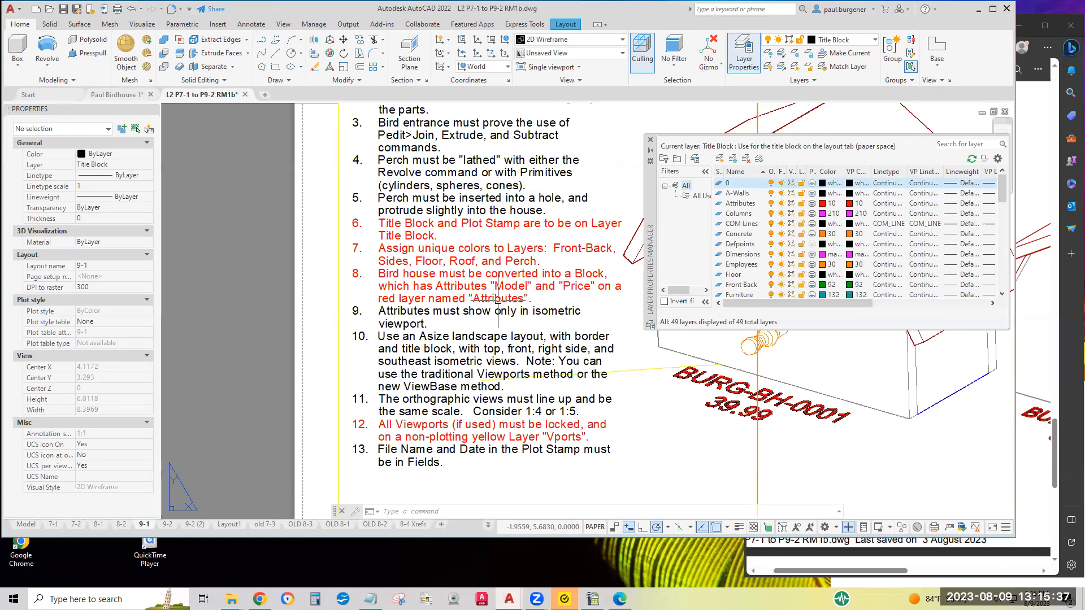
click(117, 95)
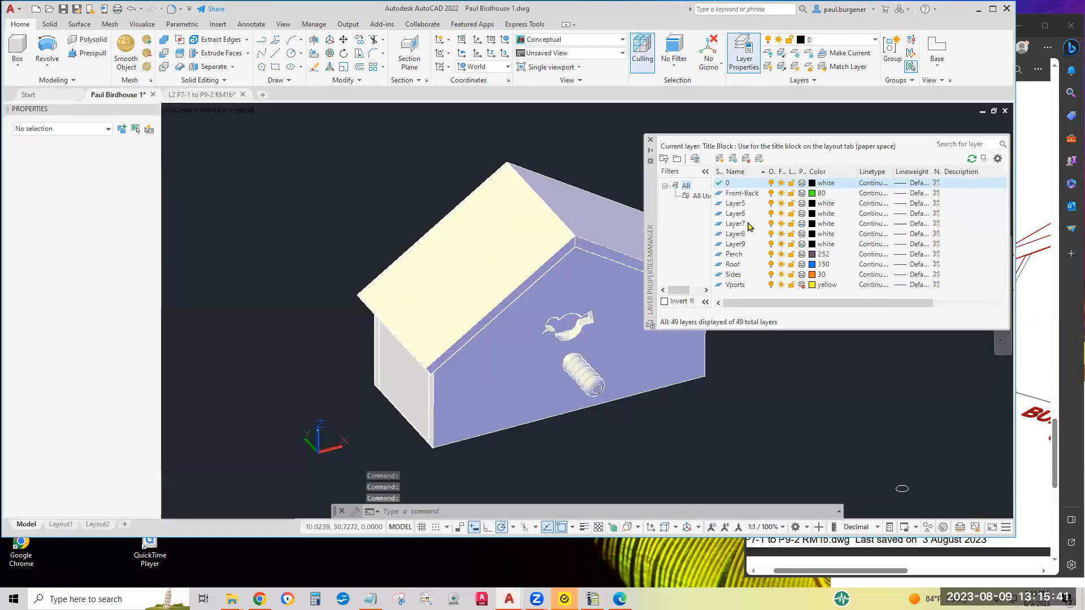
click(746, 205)
double_click(746, 207)
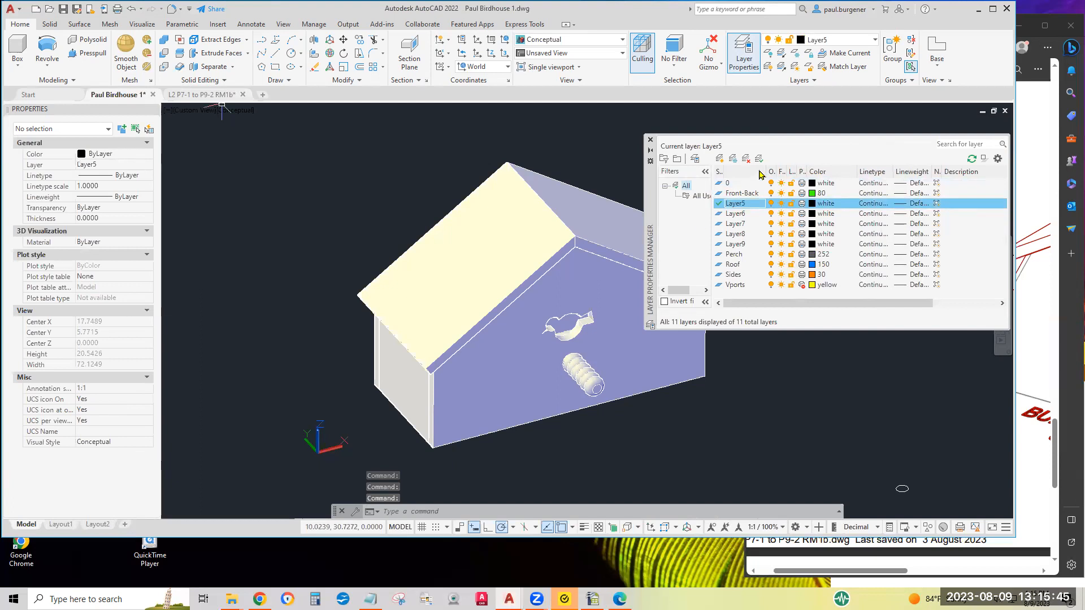
Rename Layer5 to Attributes and assign it the color red.
right_click(737, 204)
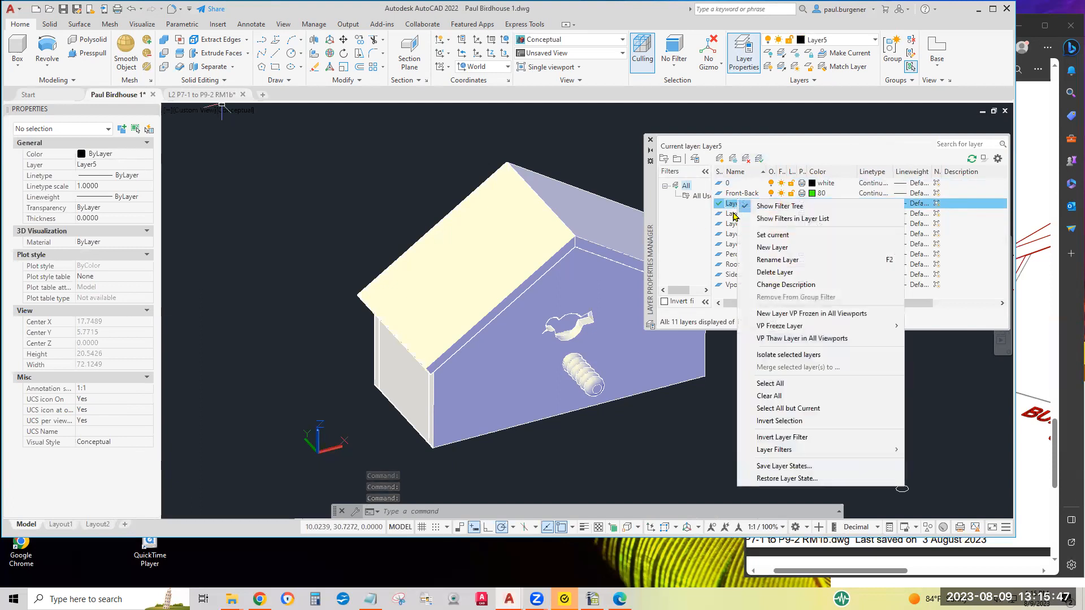
click(777, 261)
text(Attributes)
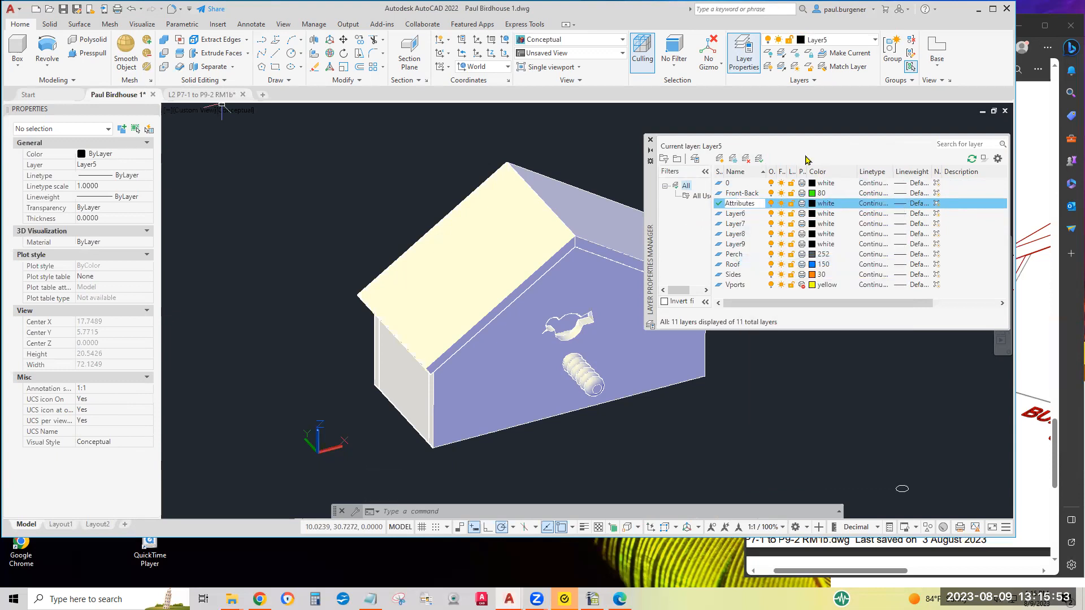
click(820, 205)
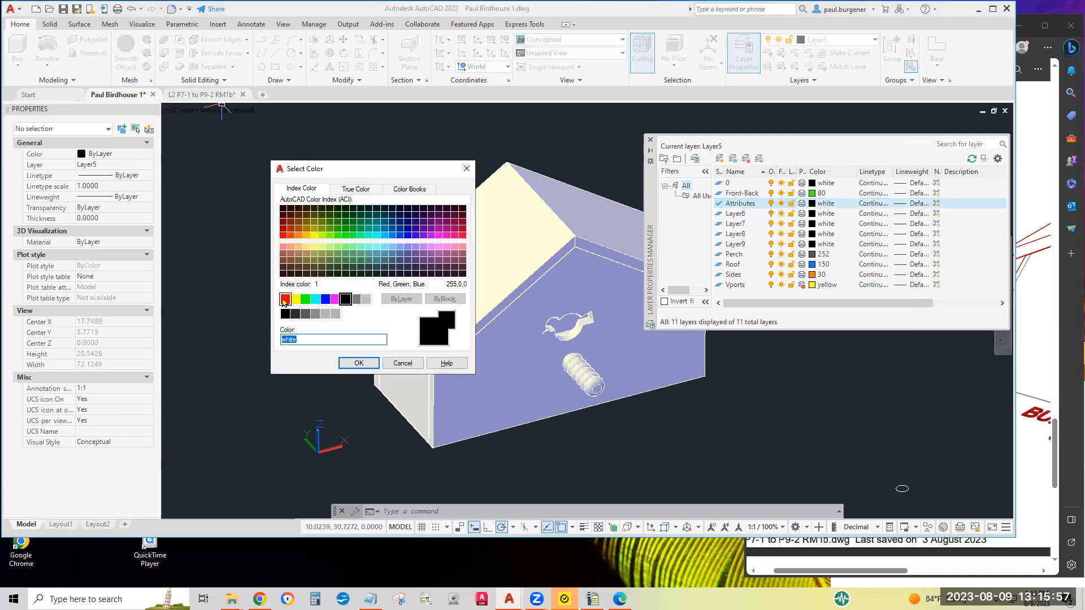
text(red)
click(358, 363)
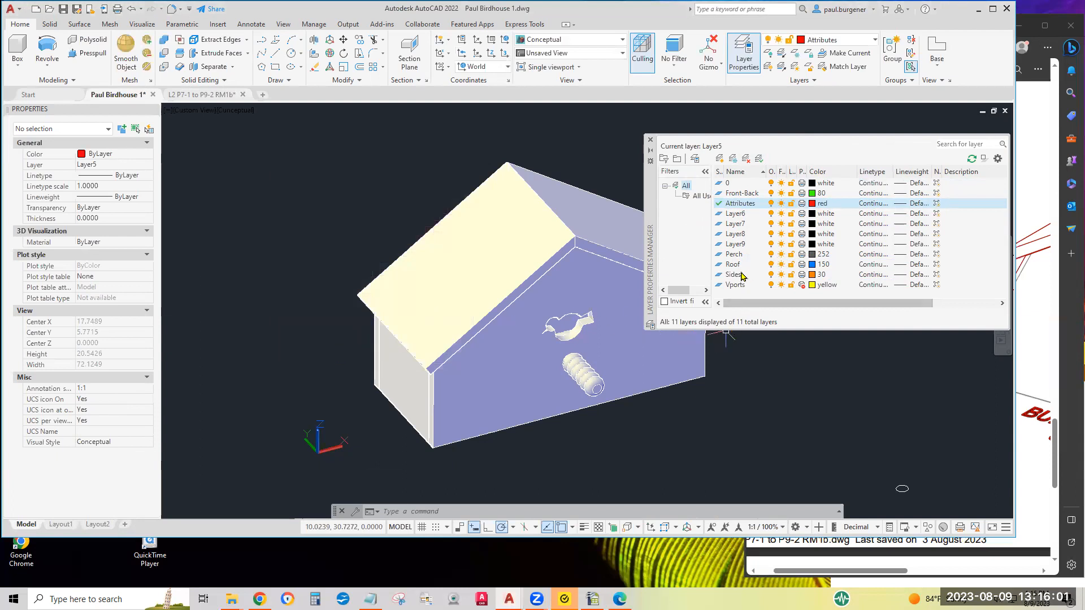
Rename Layer6 to Floor and assign it the color magenta.
right_click(739, 219)
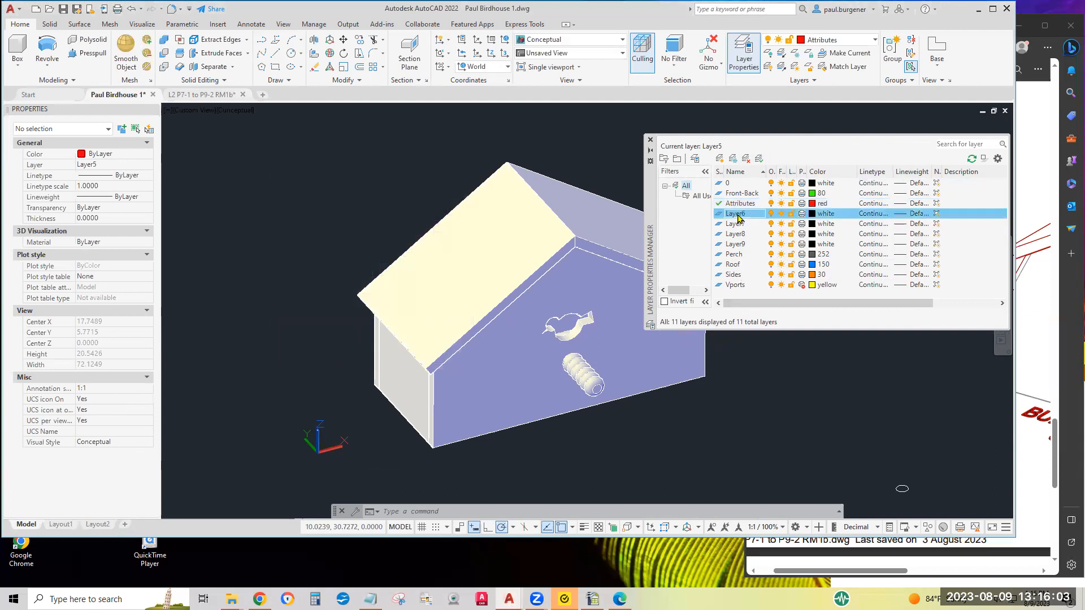
click(777, 276)
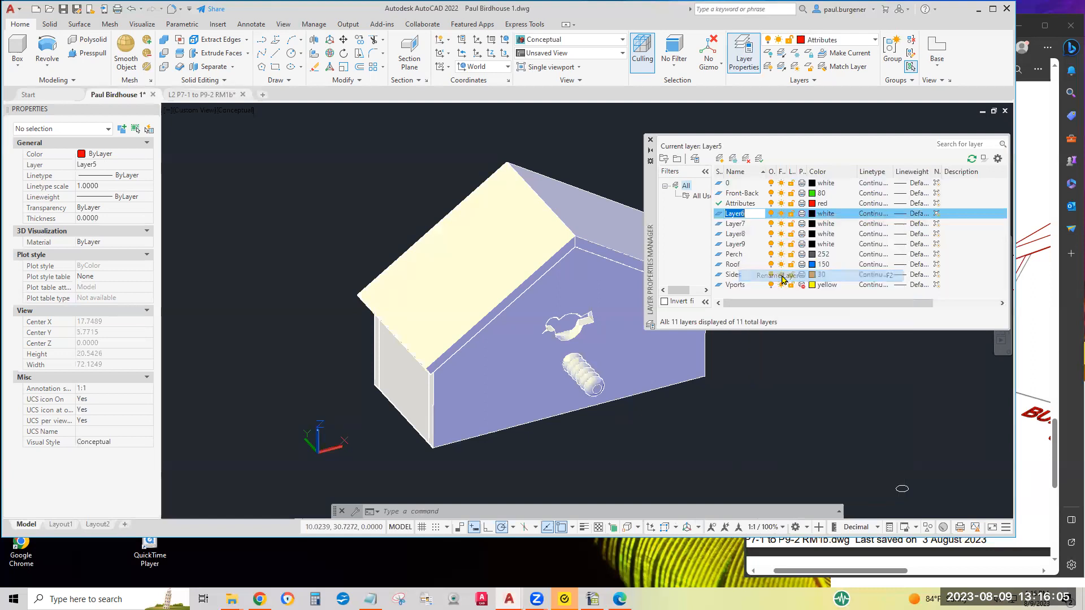
text(Floor)
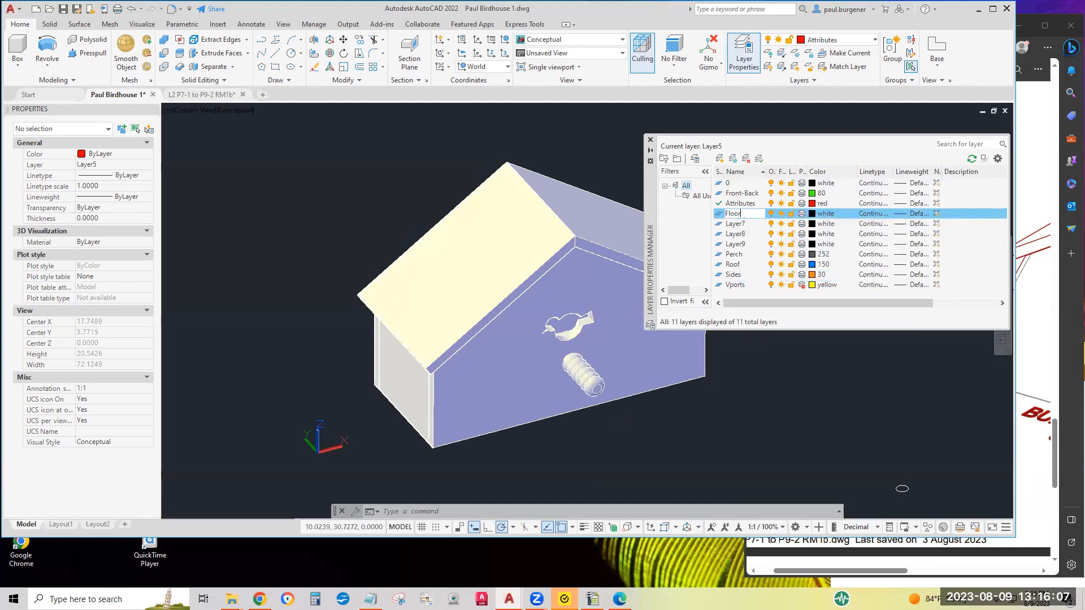
click(827, 216)
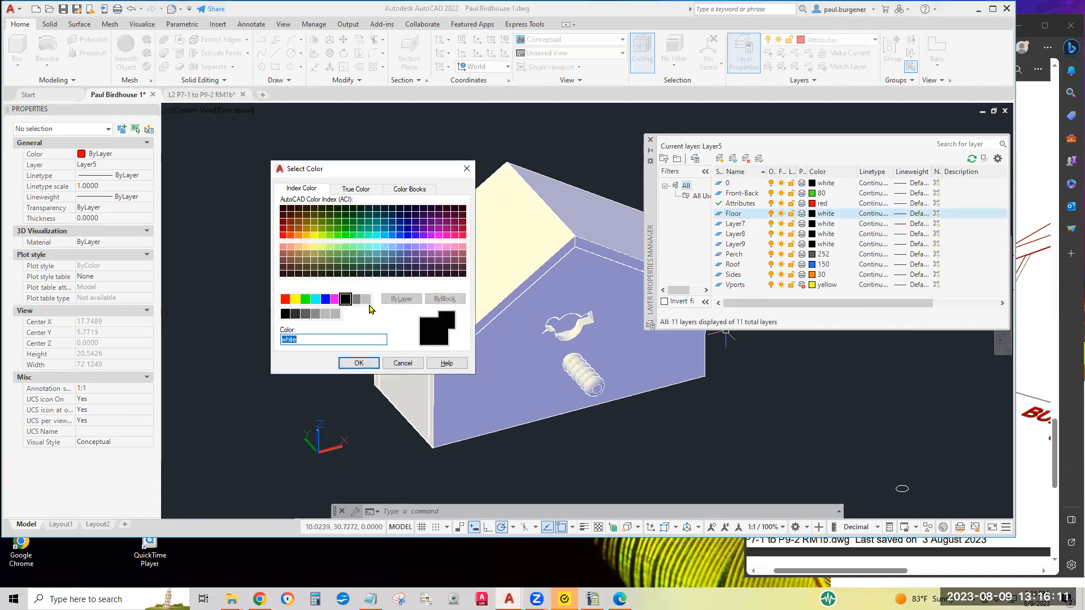
click(335, 299)
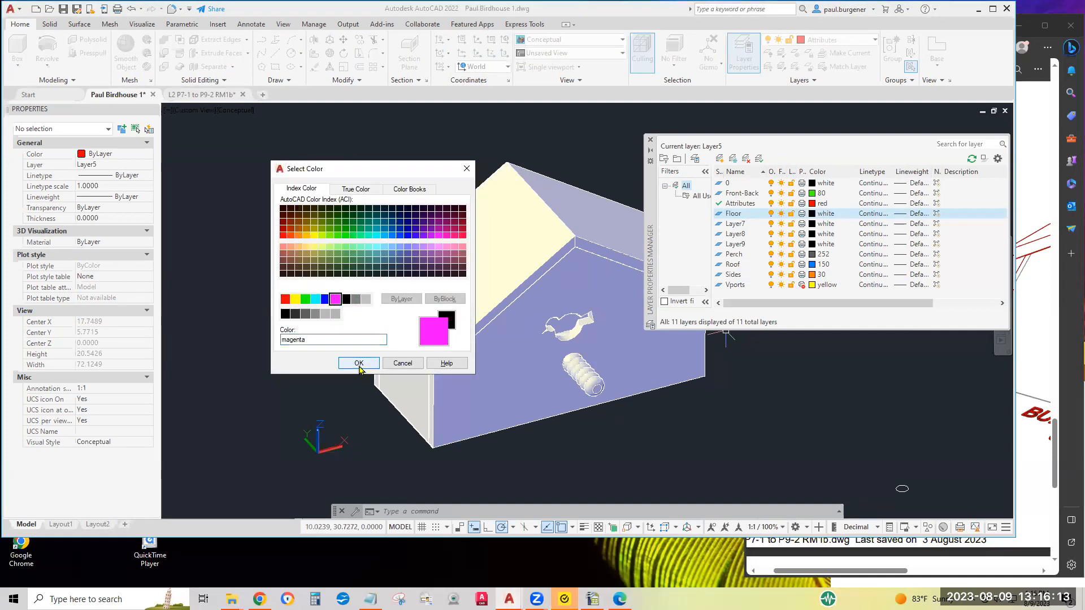
click(359, 363)
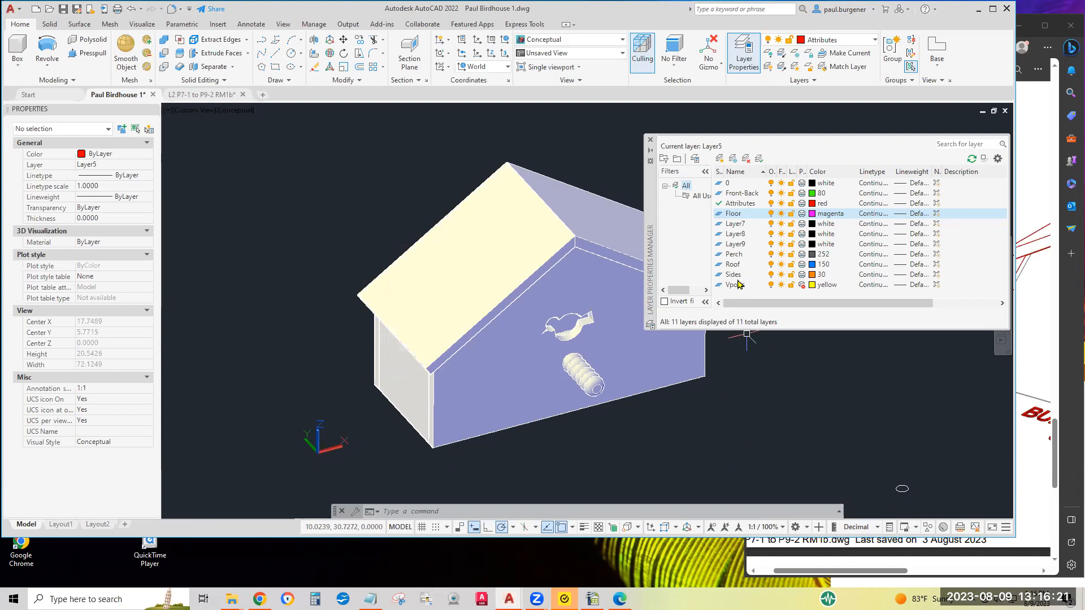
Rename Layer7 to Title Block.
click(742, 226)
right_click(742, 228)
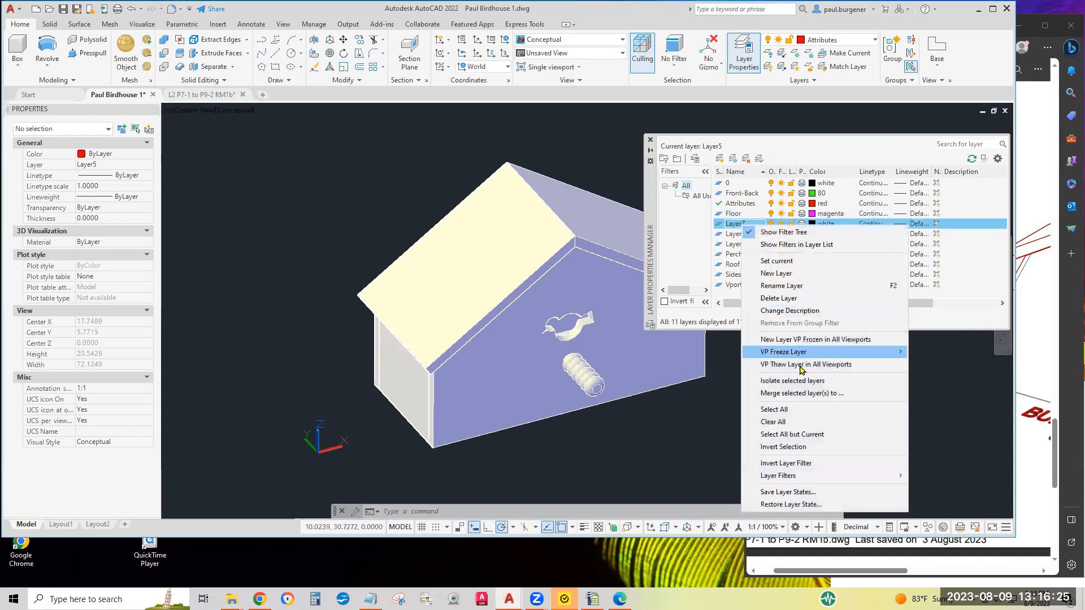
click(785, 286)
text(Title Block)
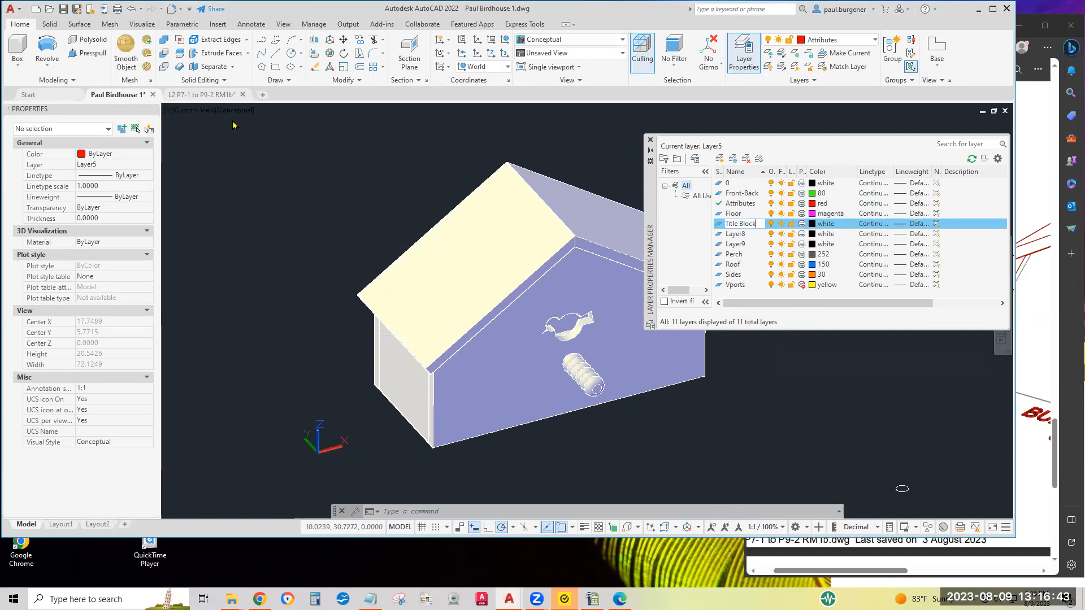
click(725, 578)
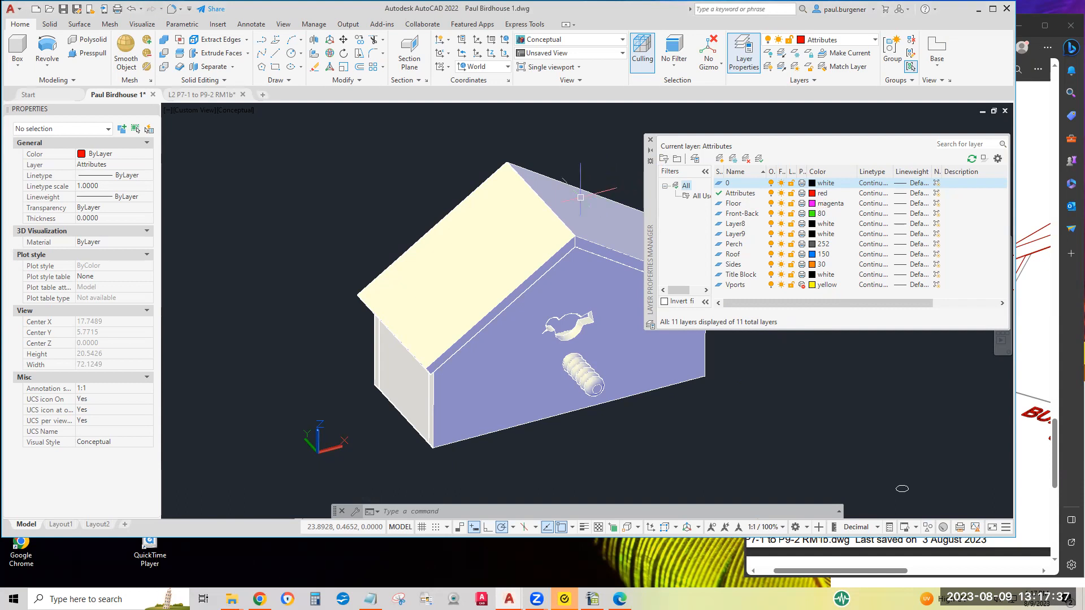
Switch the model to the 2D Wireframe visual style and assign both roof panels to the Roof layer, leaving nothing selected.
click(237, 110)
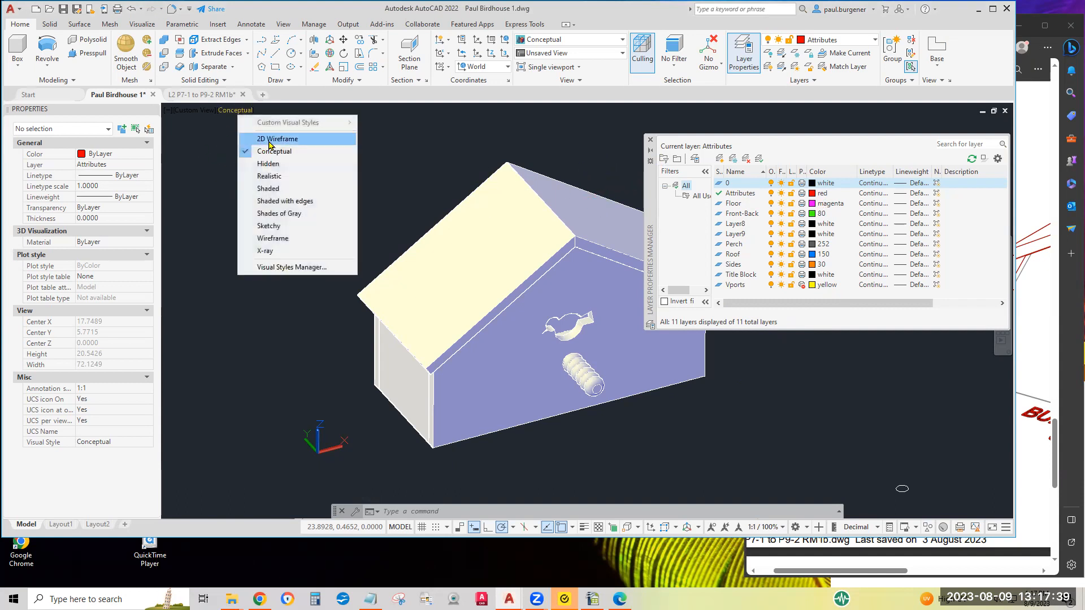
click(274, 139)
click(501, 168)
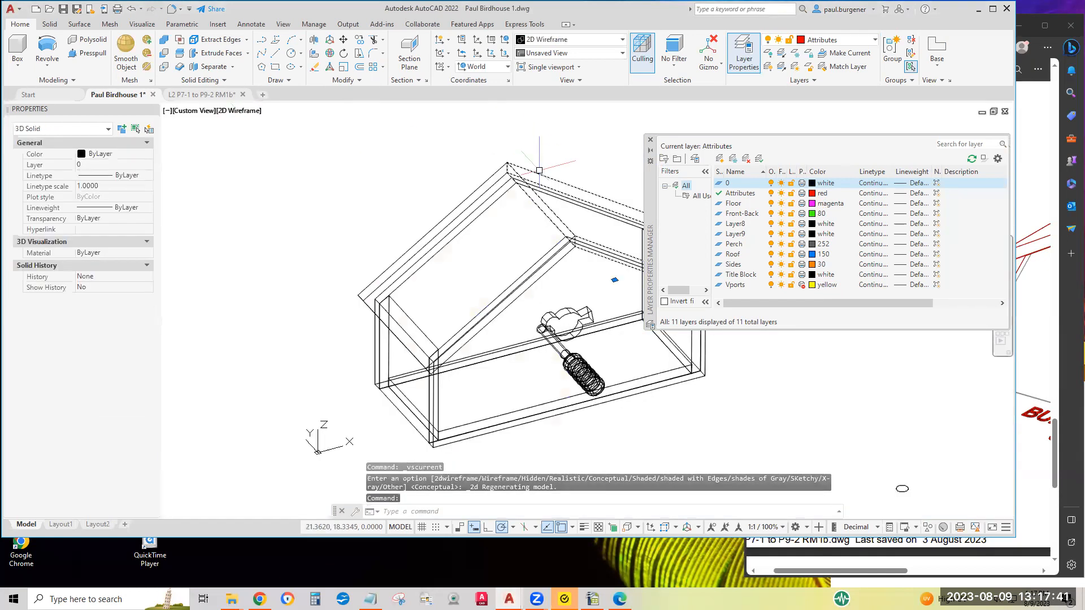
click(501, 169)
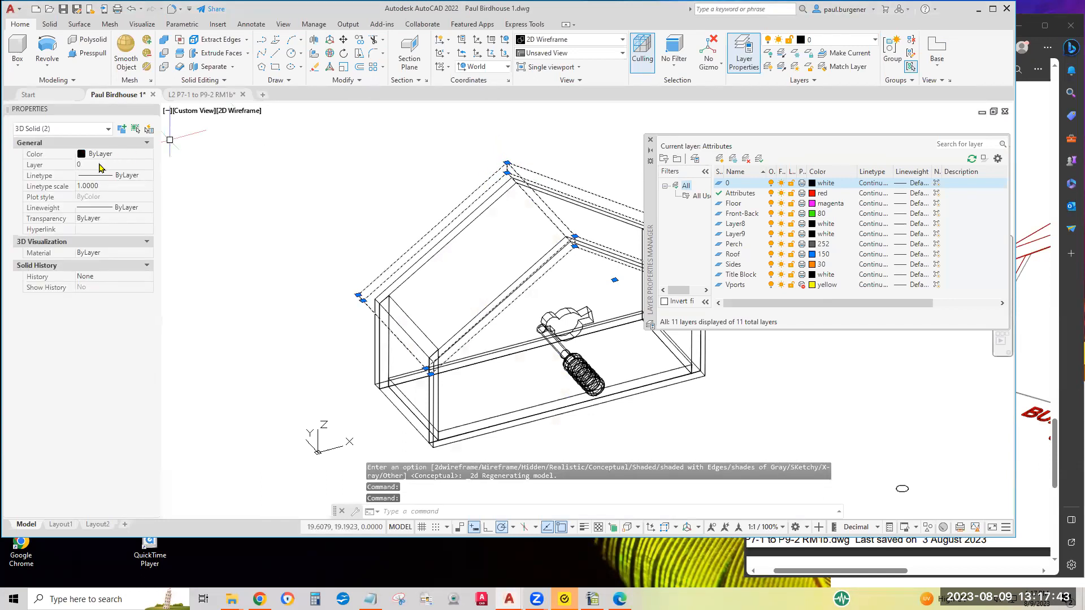
click(99, 164)
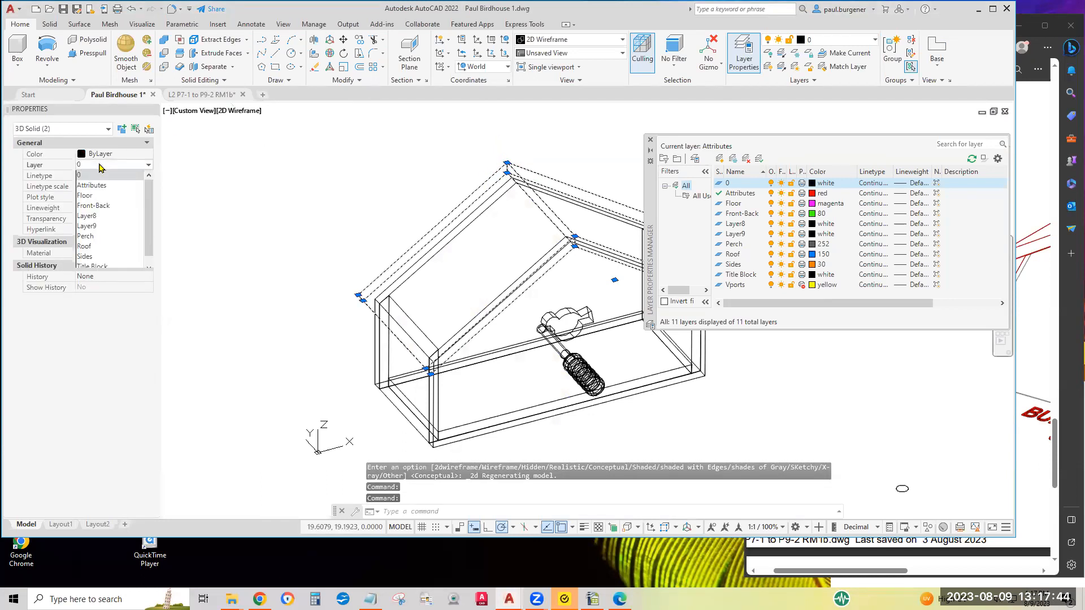
click(84, 247)
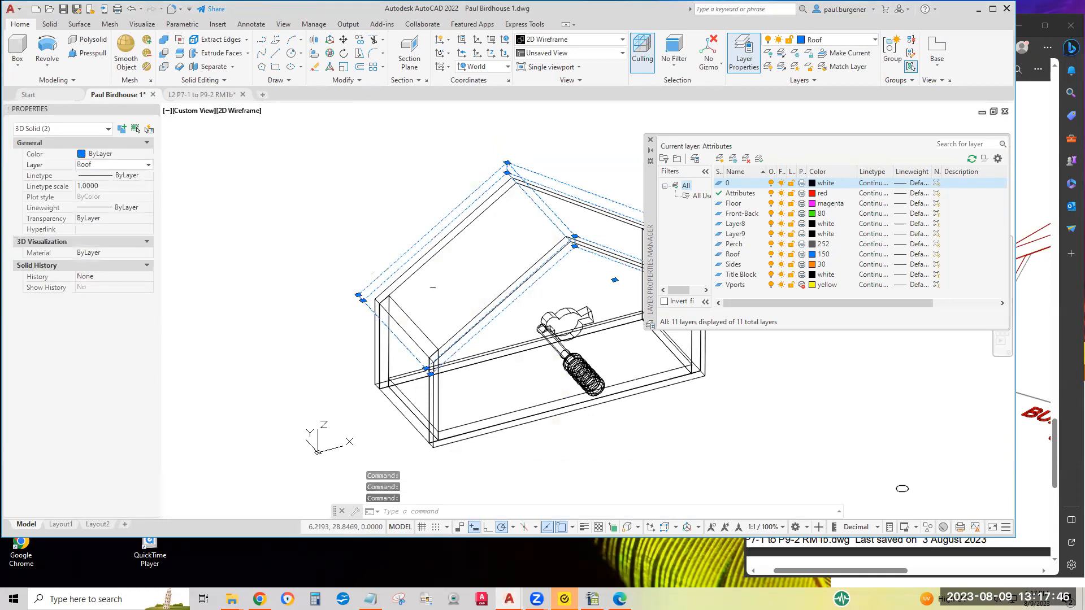
click(515, 187)
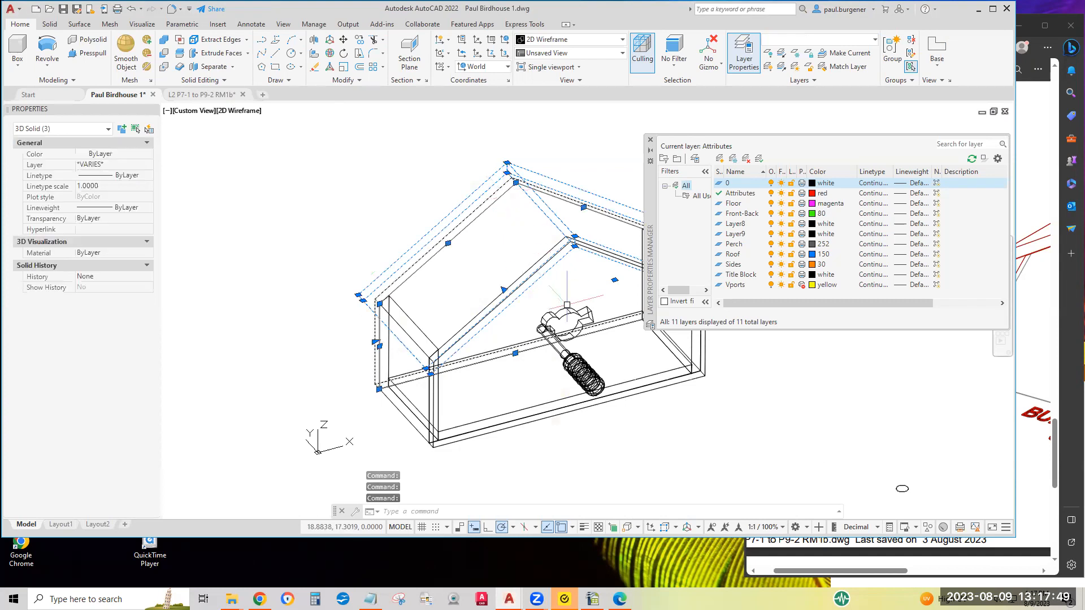
key(Escape)
key(Escape)
key(Escape)
Assign the birdhouse's front and back walls to the Front-Back layer and clear the selection.
click(508, 191)
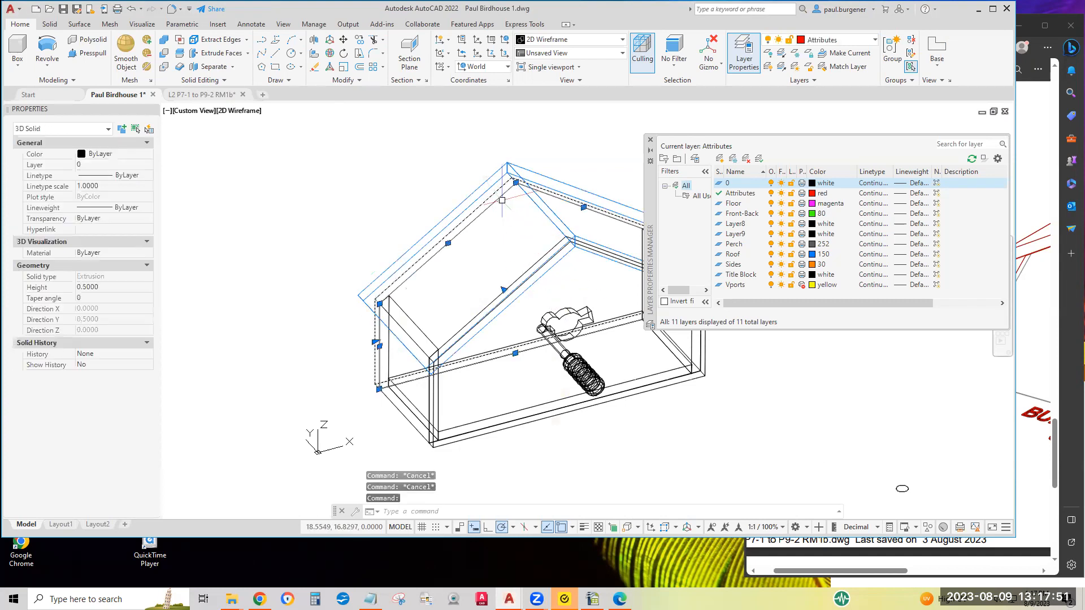
click(536, 261)
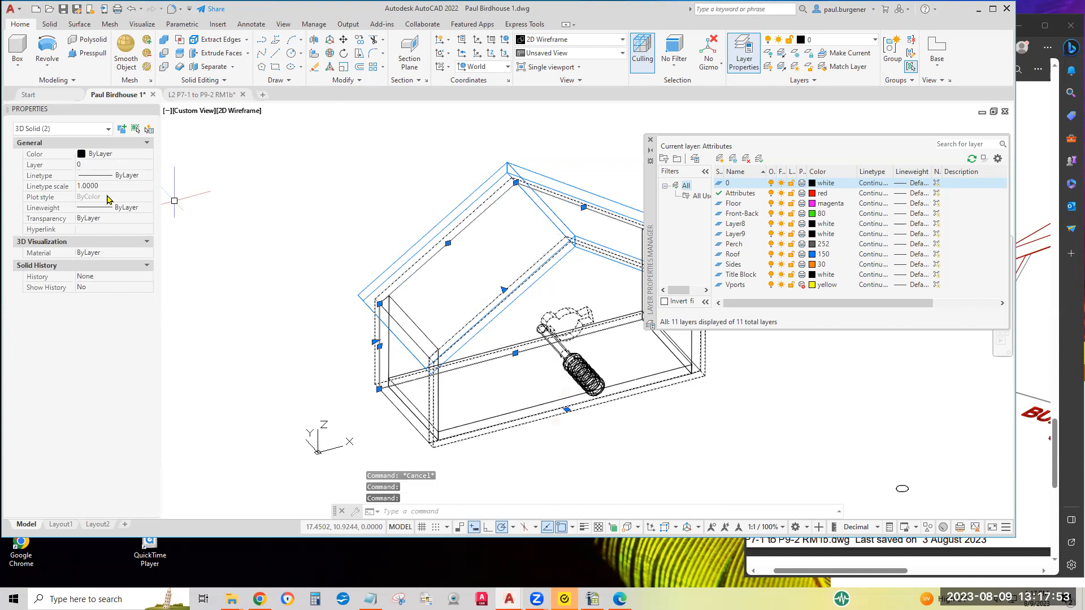
click(103, 169)
click(96, 202)
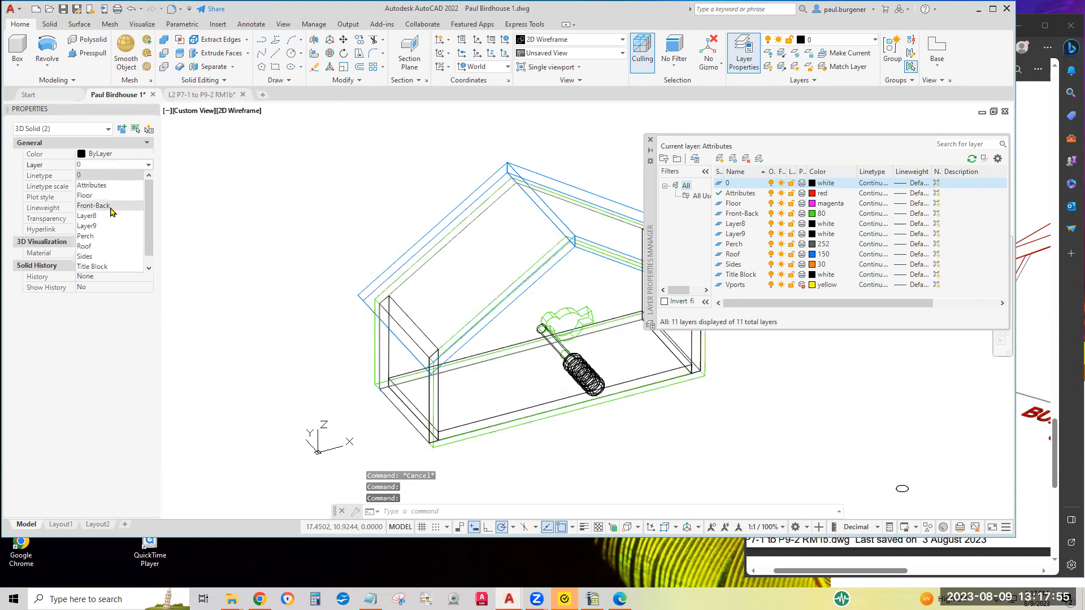
key(Escape)
Assign the birdhouse's two side walls to the Sides layer.
click(416, 325)
middle_drag(442, 305, 298, 299)
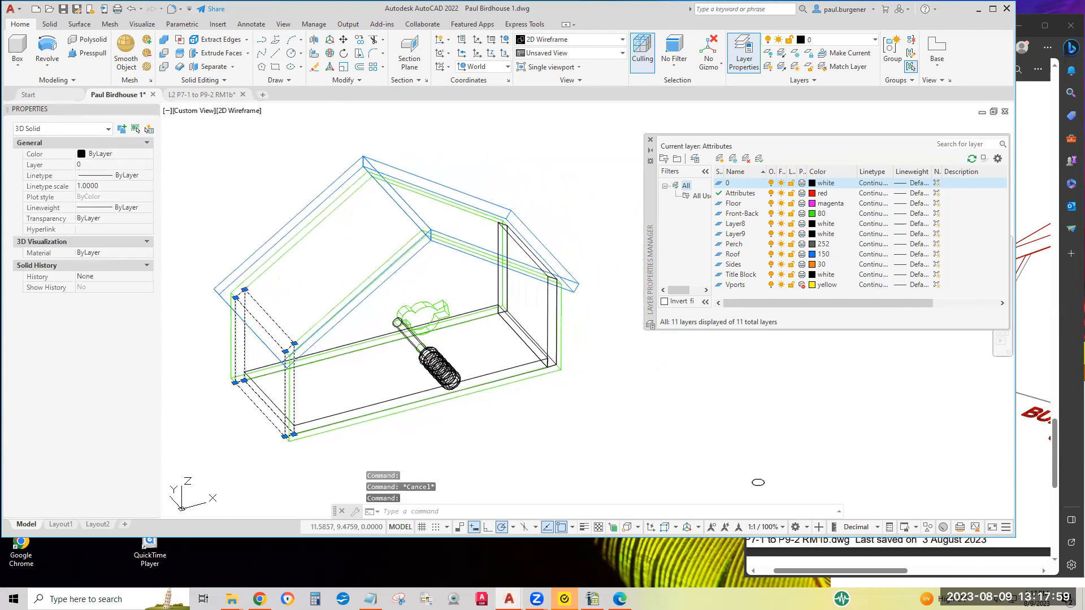
click(528, 256)
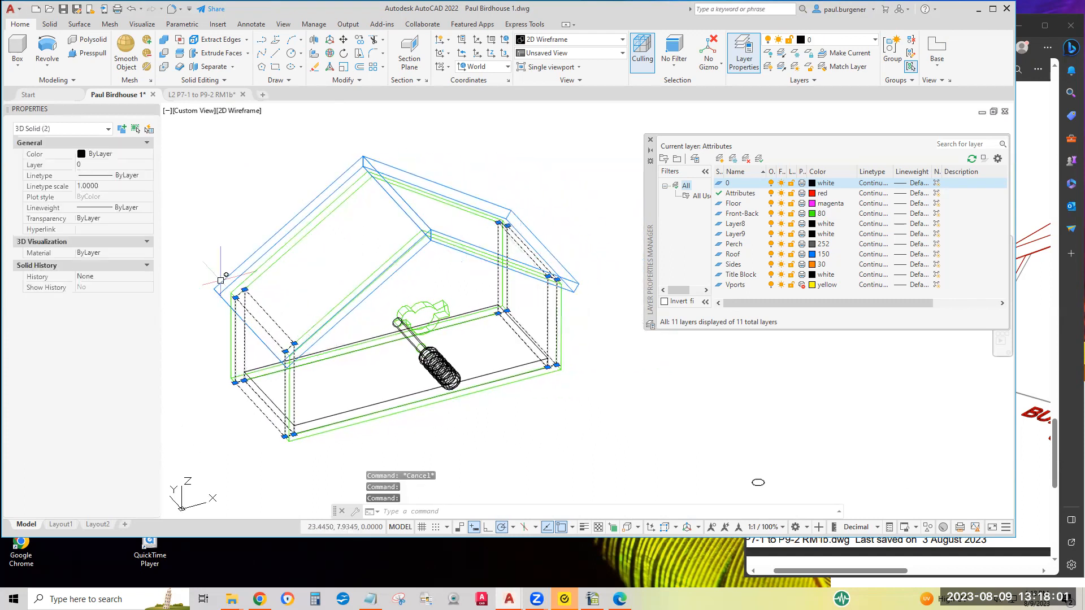
click(125, 165)
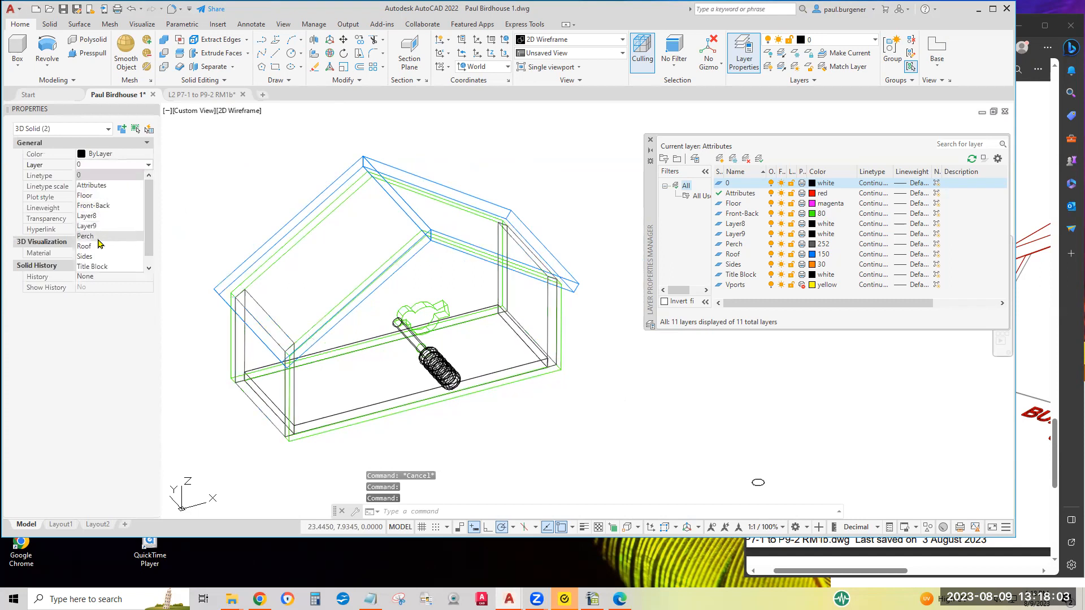
click(93, 260)
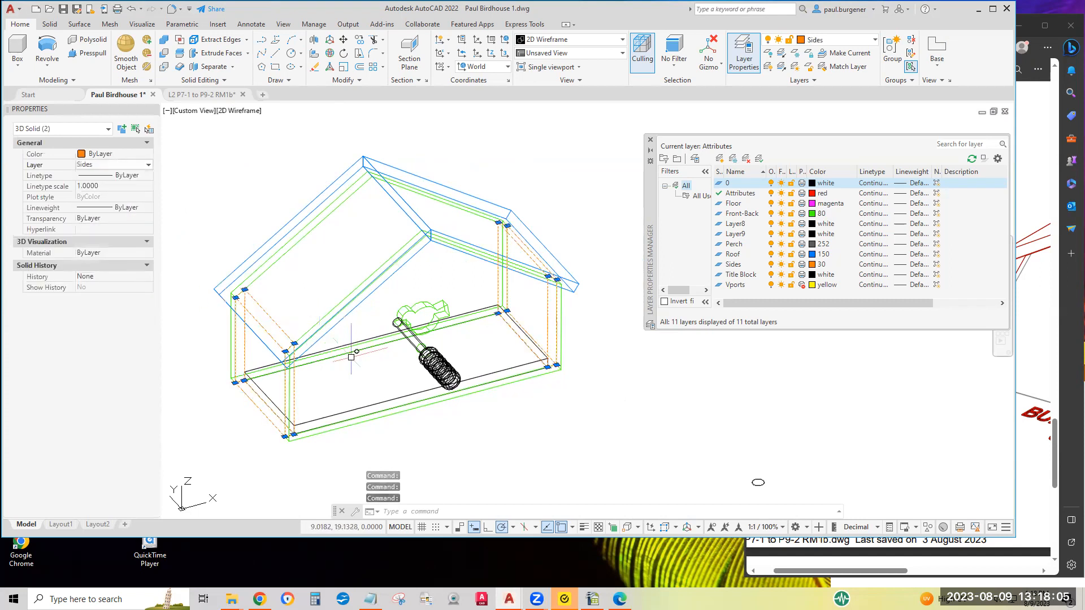
Assign the birdhouse's floor panel to the Floor layer and clear the selection.
key(Escape)
click(370, 404)
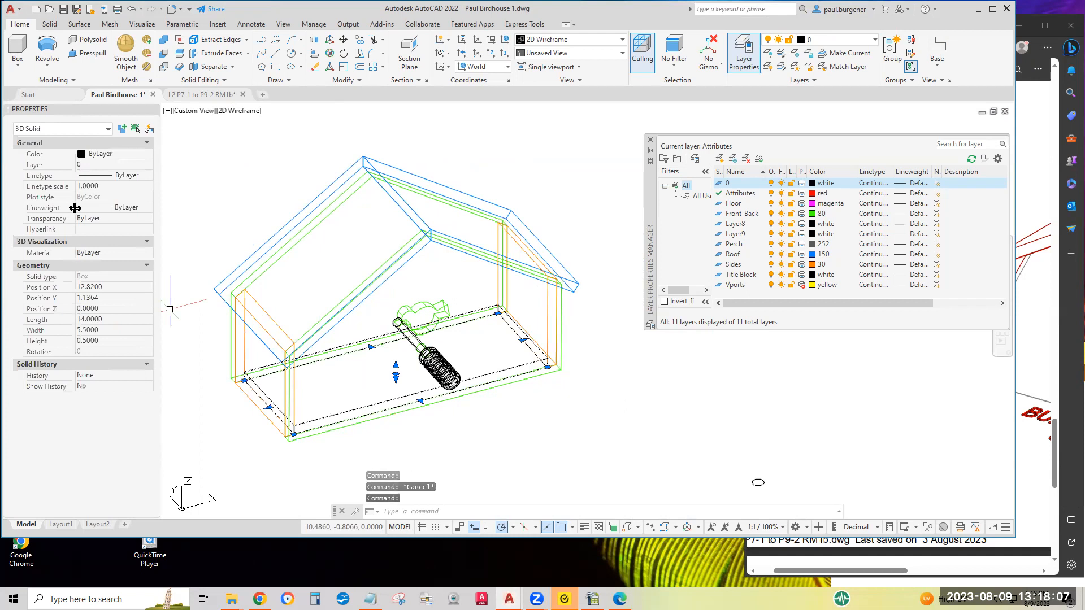
click(95, 165)
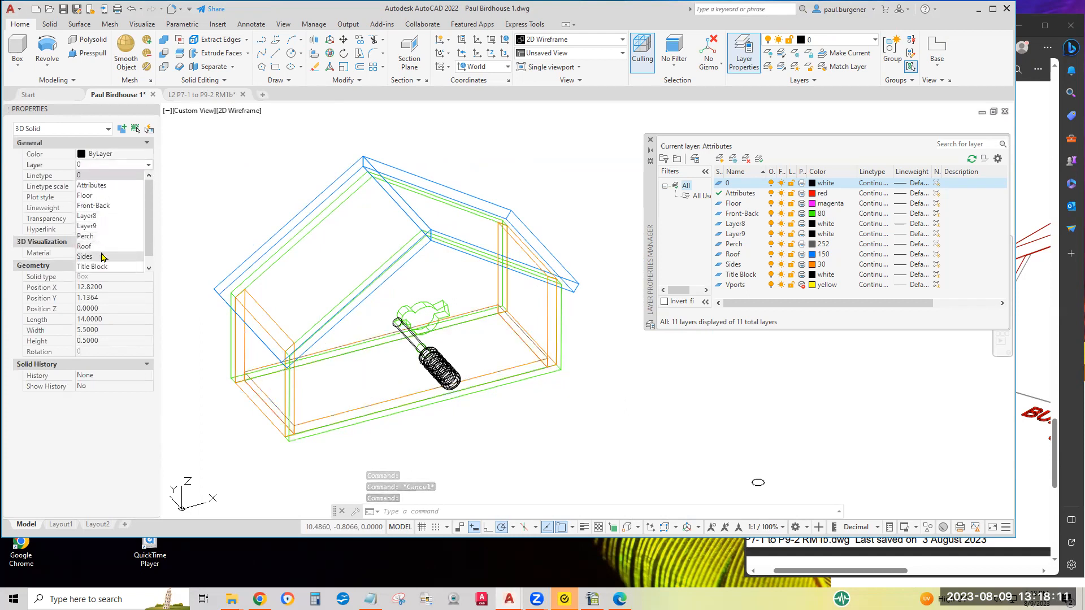
click(86, 195)
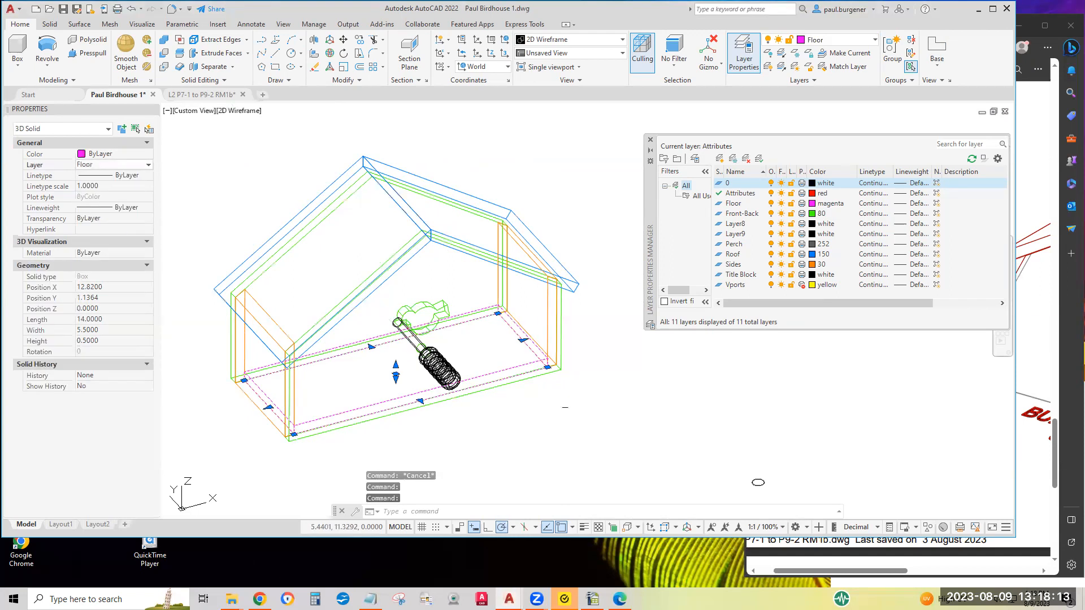
key(Escape)
Assign the birdhouse's revolved perch to the Perch layer and clear the selection.
click(439, 373)
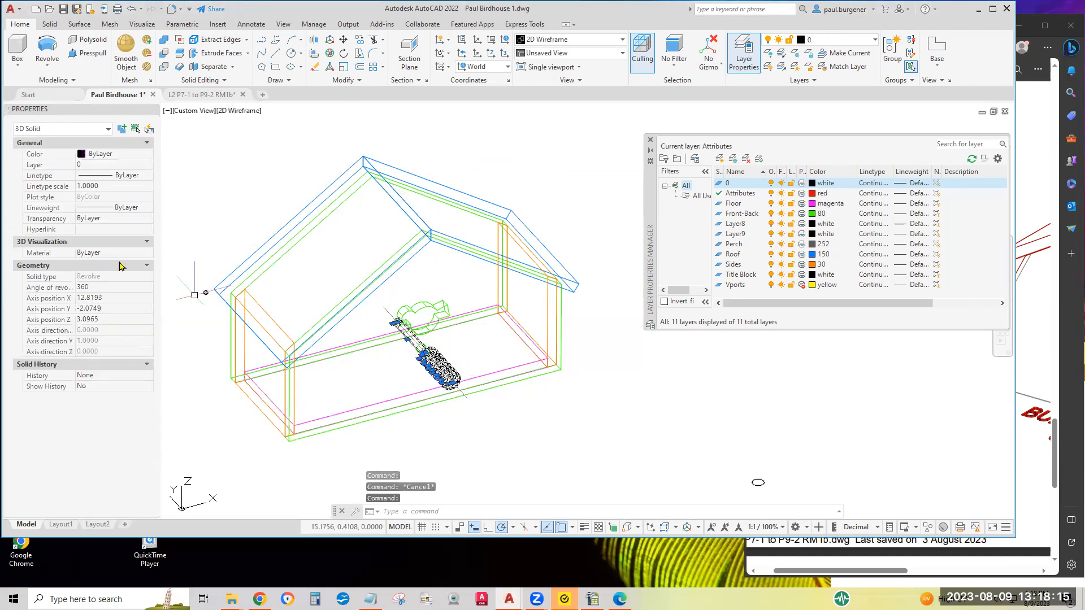
click(99, 167)
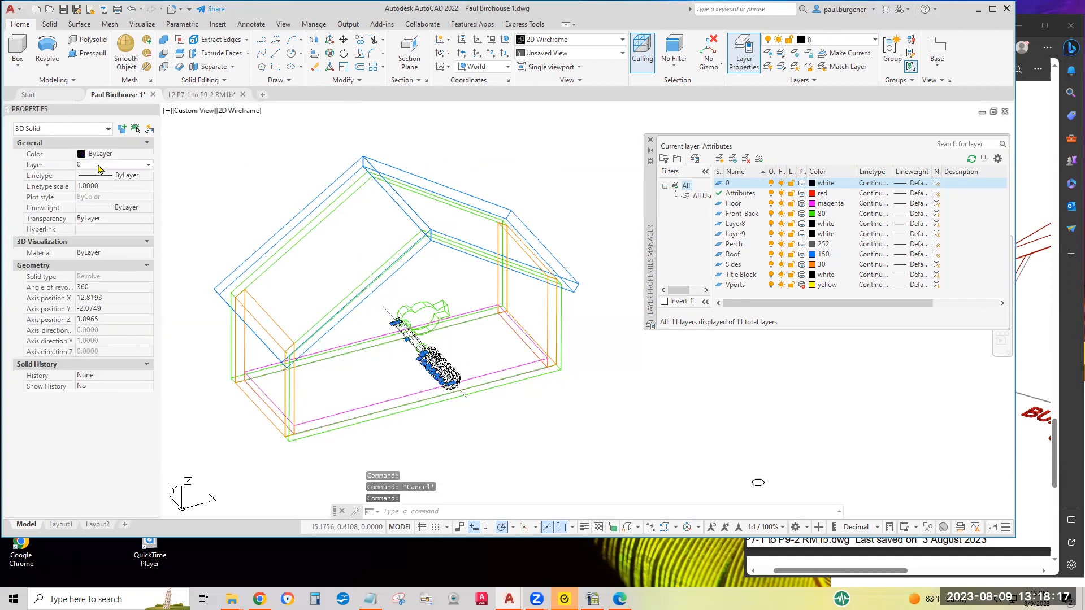
click(96, 169)
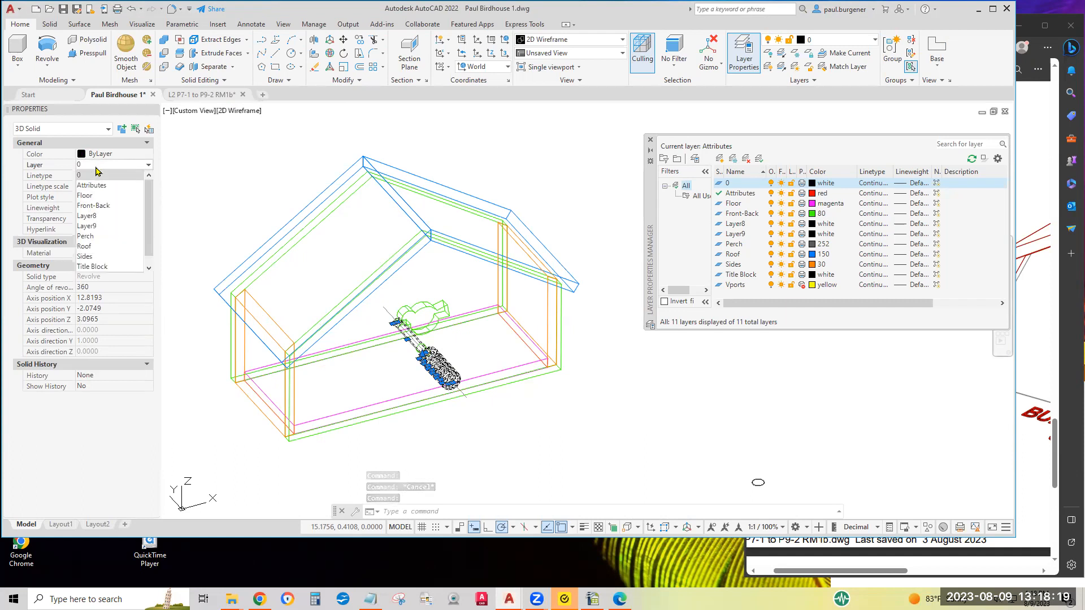
click(85, 236)
key(Escape)
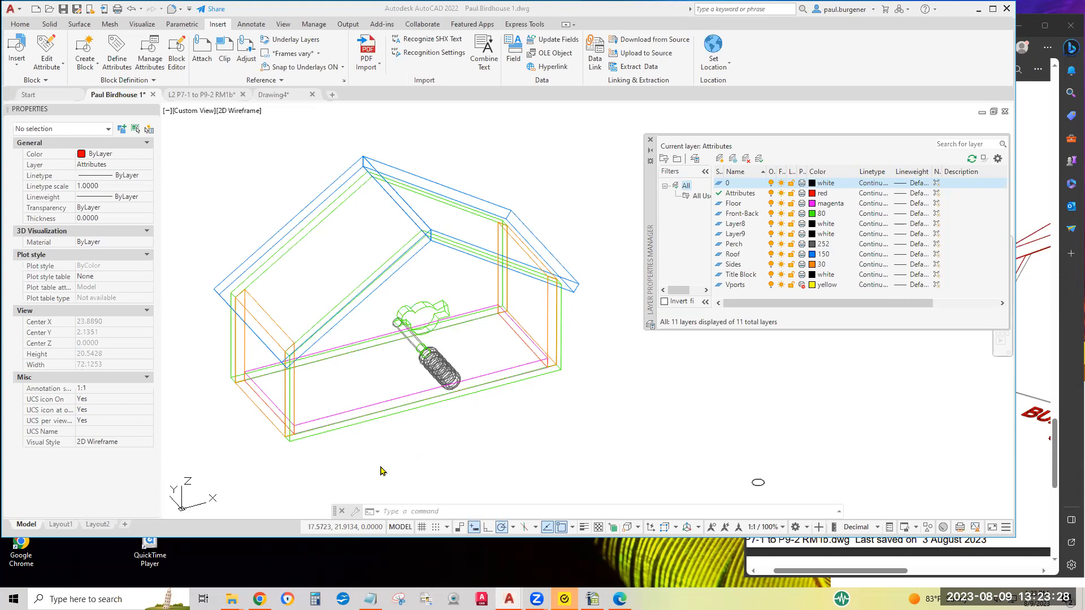
Examine the completed title block on the 9-2 (2) layout of the L2 P7-1 to P9-2 RM1b drawing.
click(204, 97)
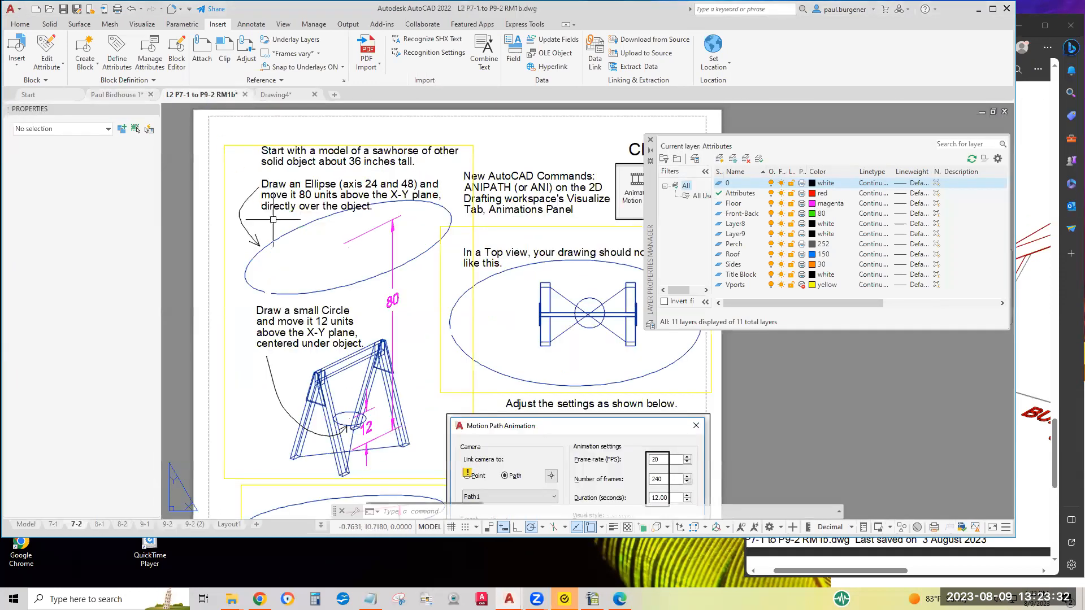
click(191, 524)
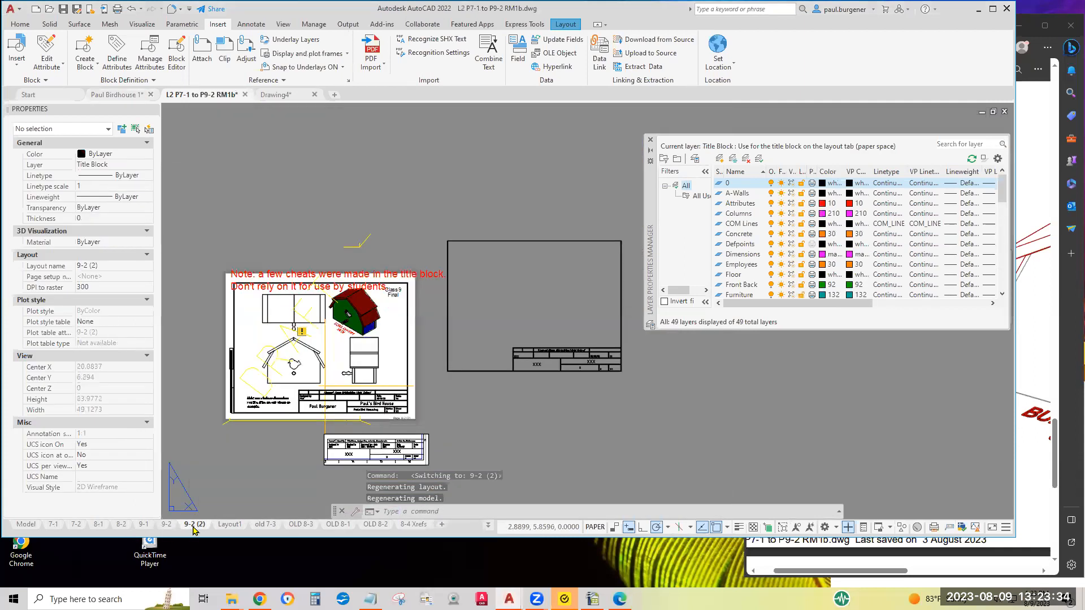
scroll(273, 399, up, 6)
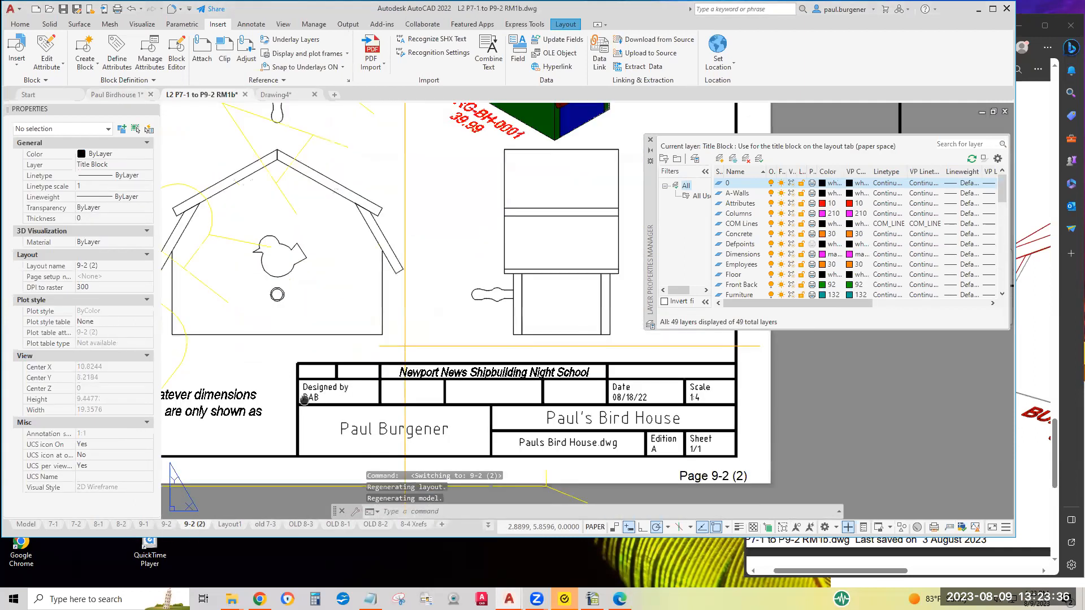
middle_drag(393, 398, 464, 396)
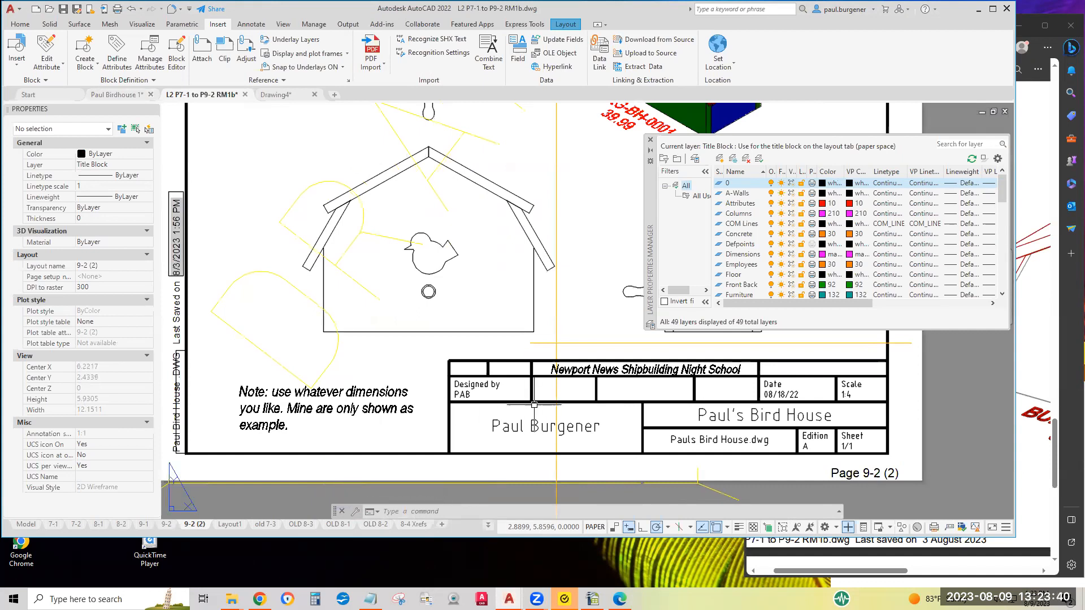
scroll(515, 408, down, 2)
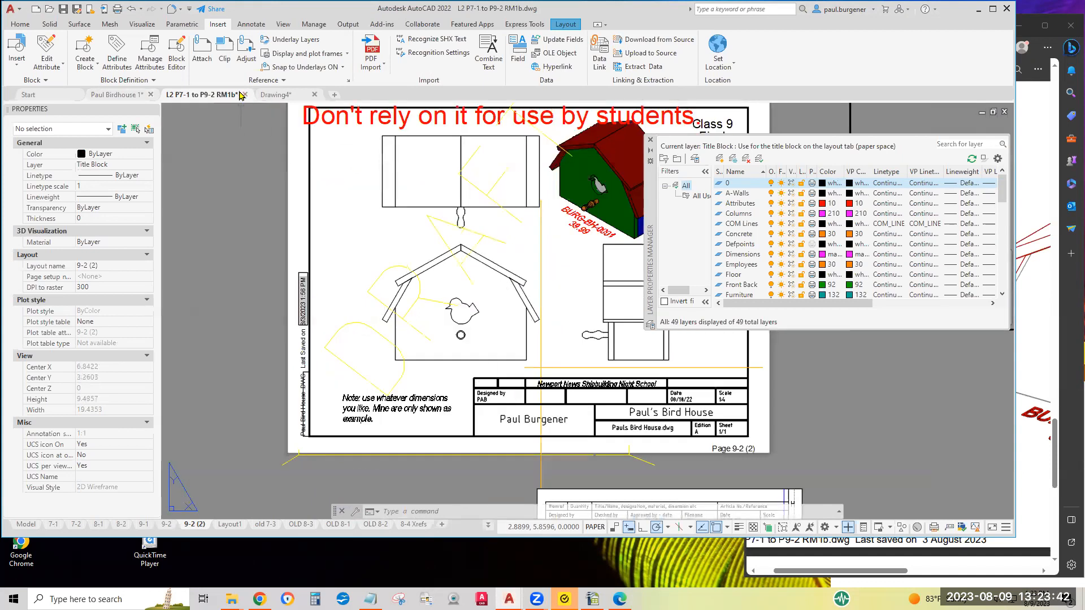
Examine the blank title block on the ASIZE-BH layout of Drawing4.
click(275, 95)
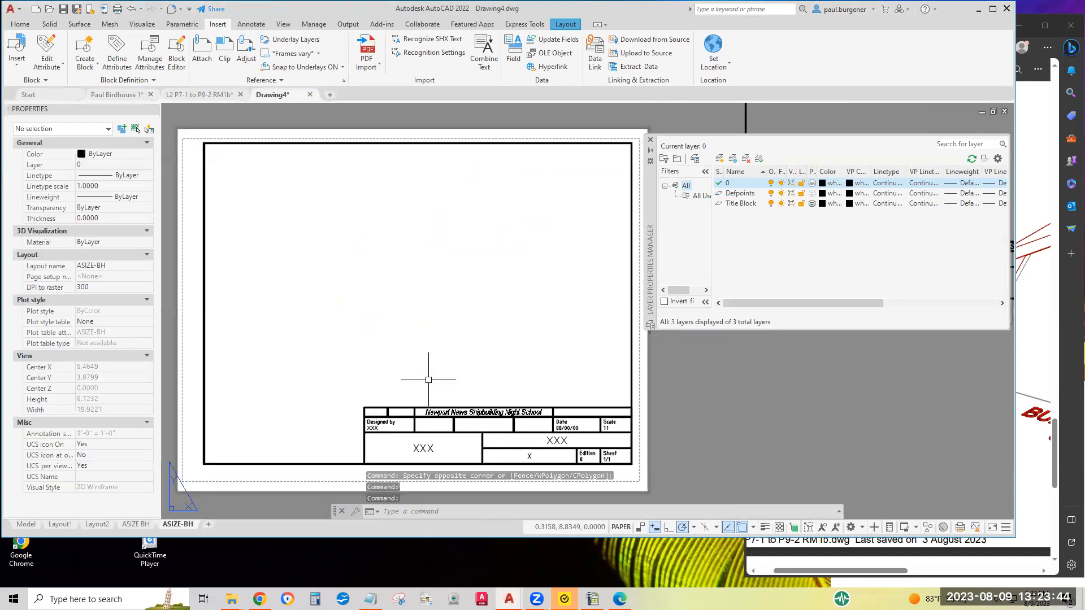
middle_drag(407, 322, 443, 314)
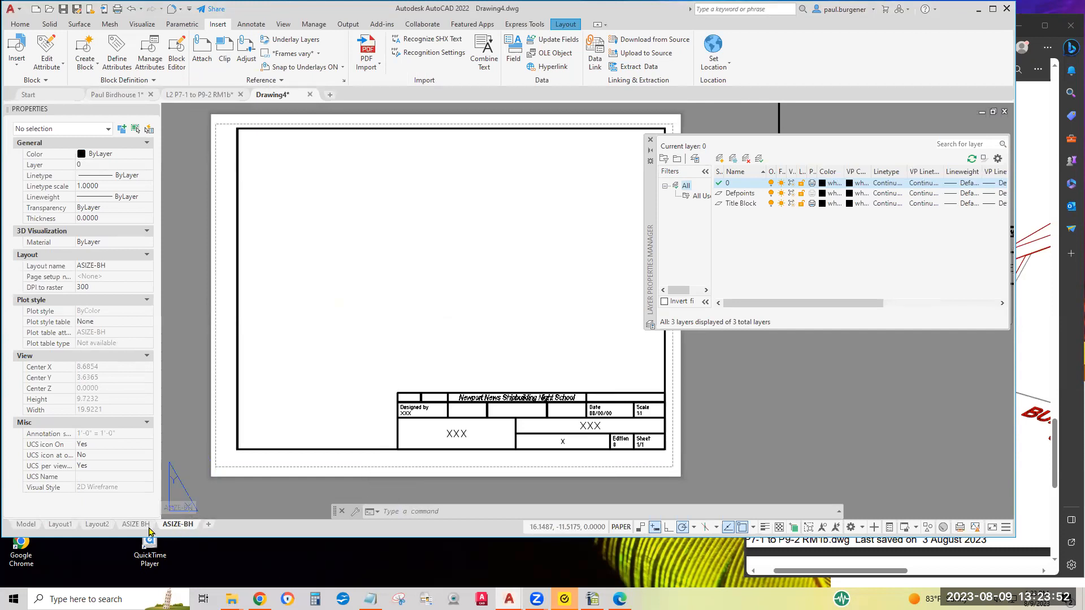
mouse_move(124, 530)
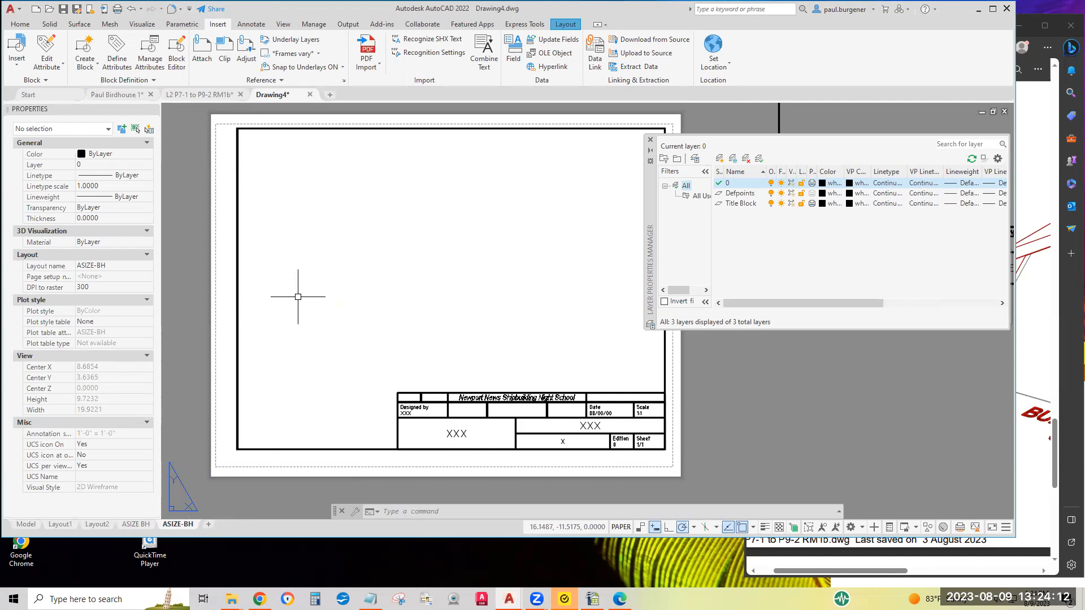
click(119, 98)
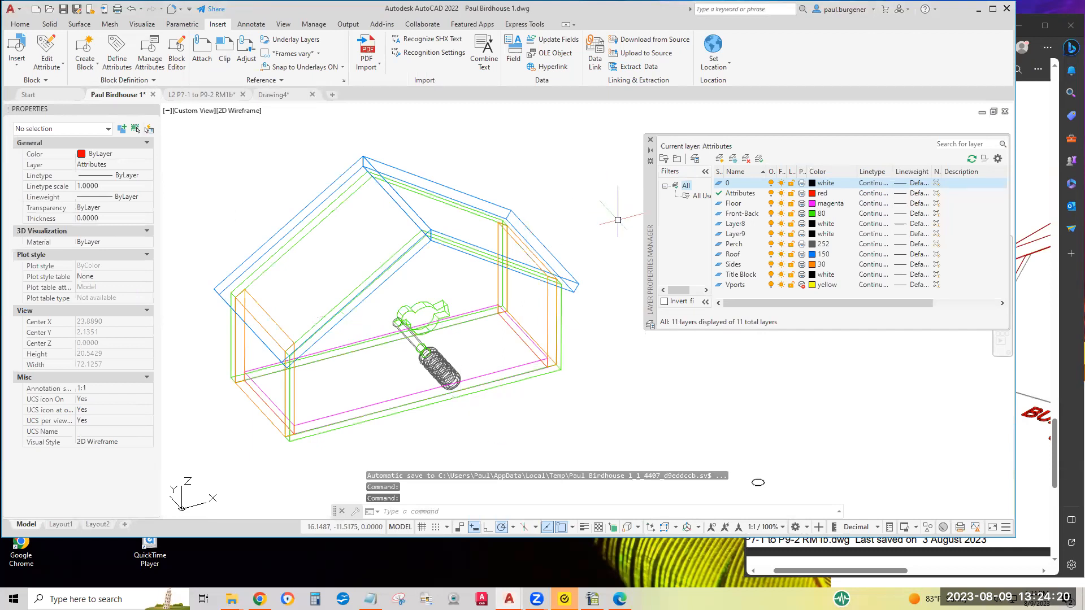
click(272, 95)
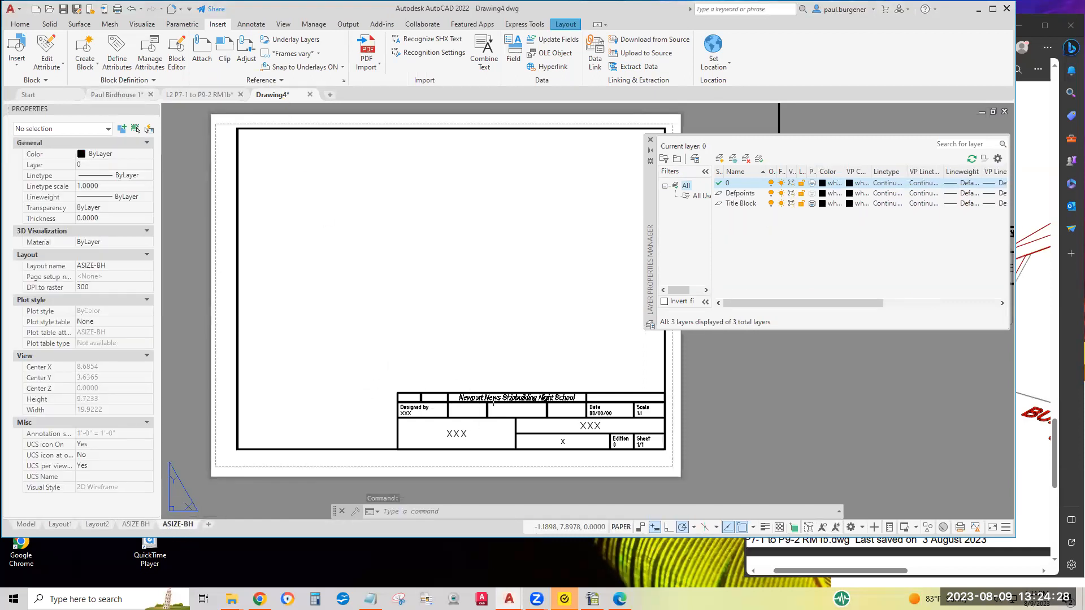
scroll(599, 439, up, 4)
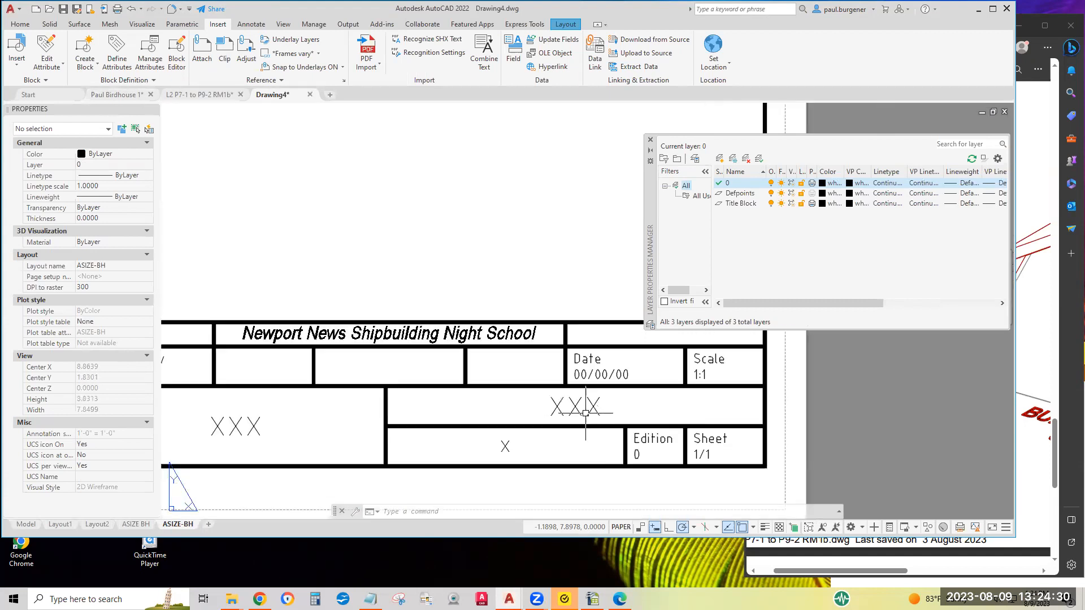
scroll(416, 425, down, 2)
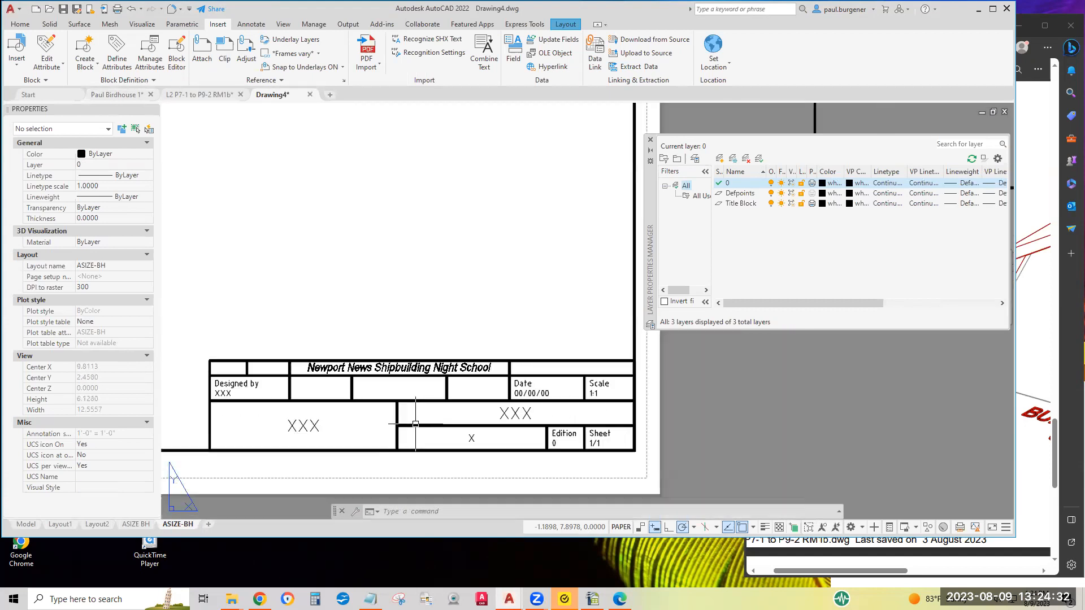
scroll(416, 424, down, 4)
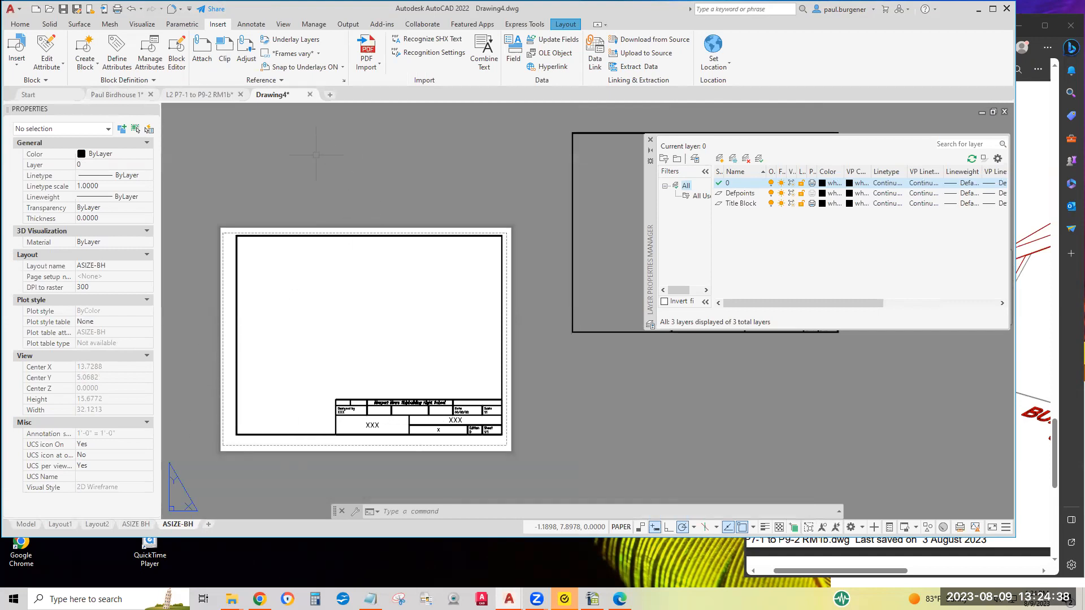
Return to the birdhouse drawing, open DesignCenter and list the layouts of Drawing4.dwg.
click(130, 94)
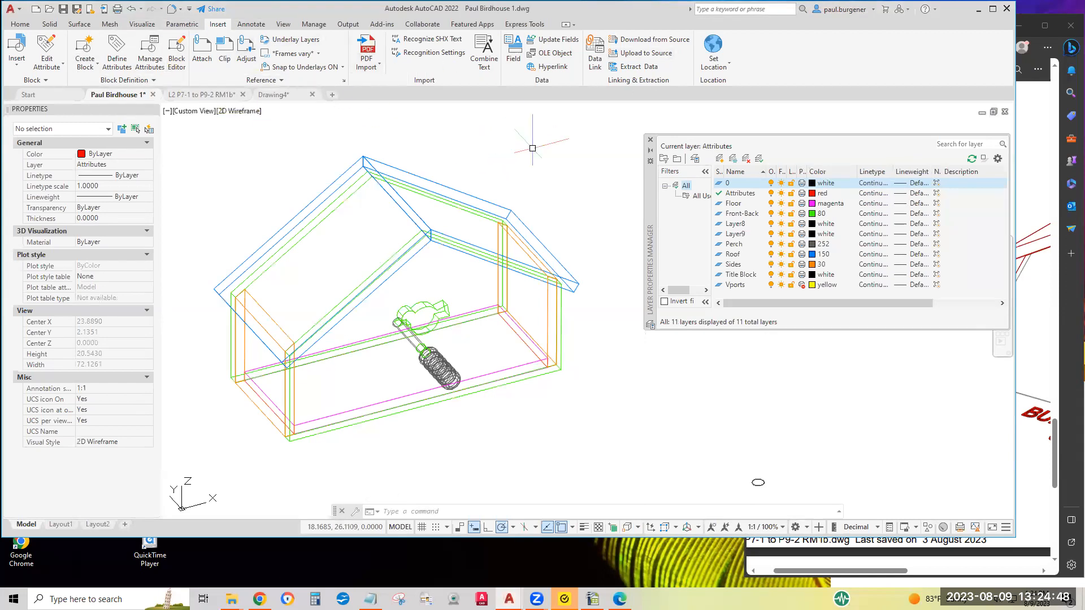
text(DC)
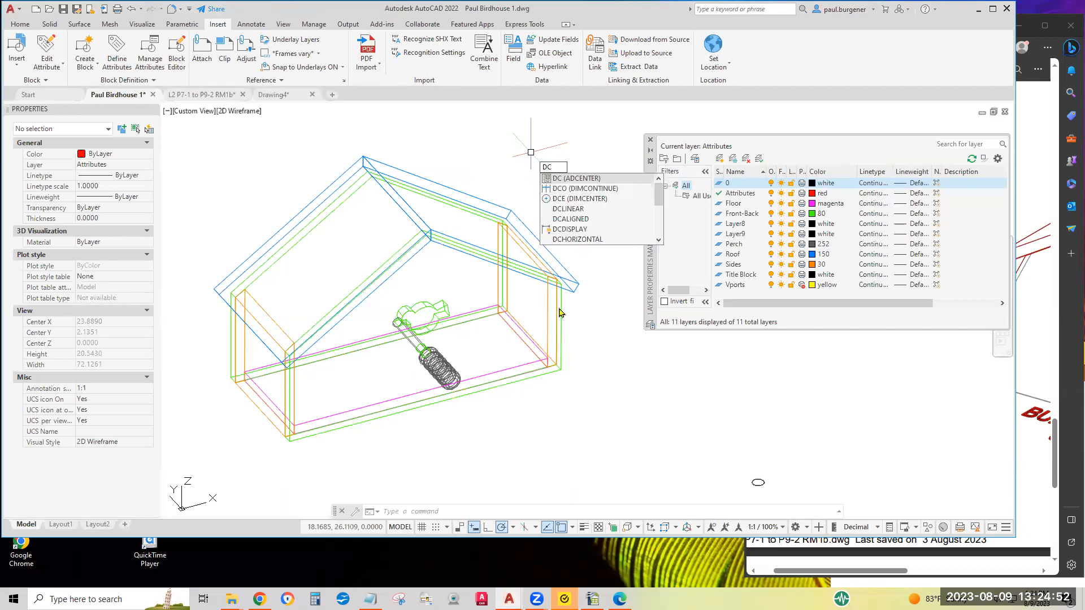
key(Return)
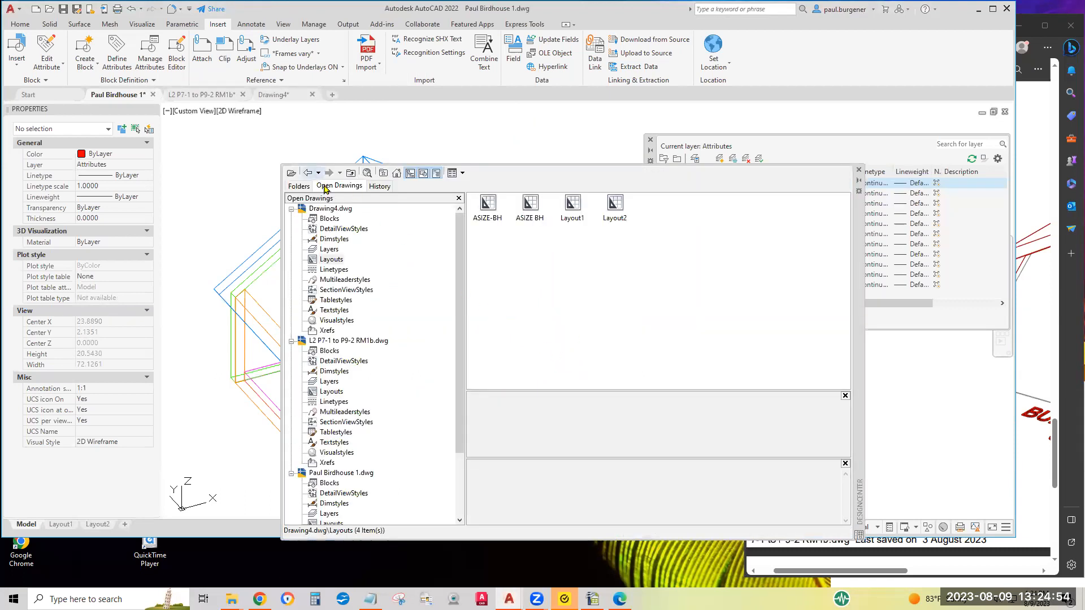
double_click(333, 209)
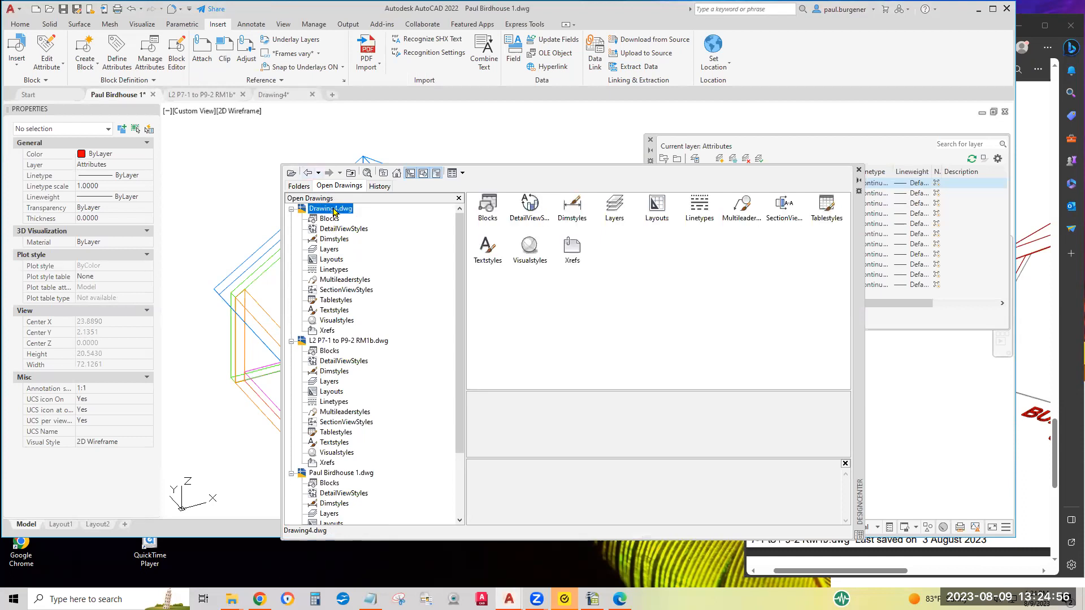
click(292, 209)
click(331, 260)
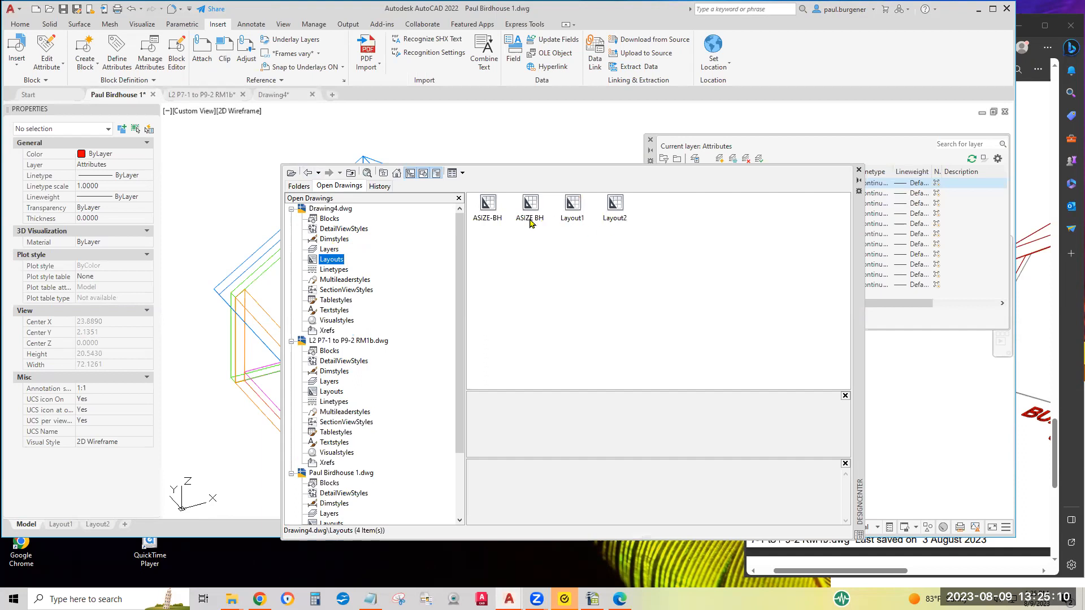
Copy the ASIZE-BH layout from Drawing4.dwg into the birdhouse drawing and close DesignCenter.
click(487, 223)
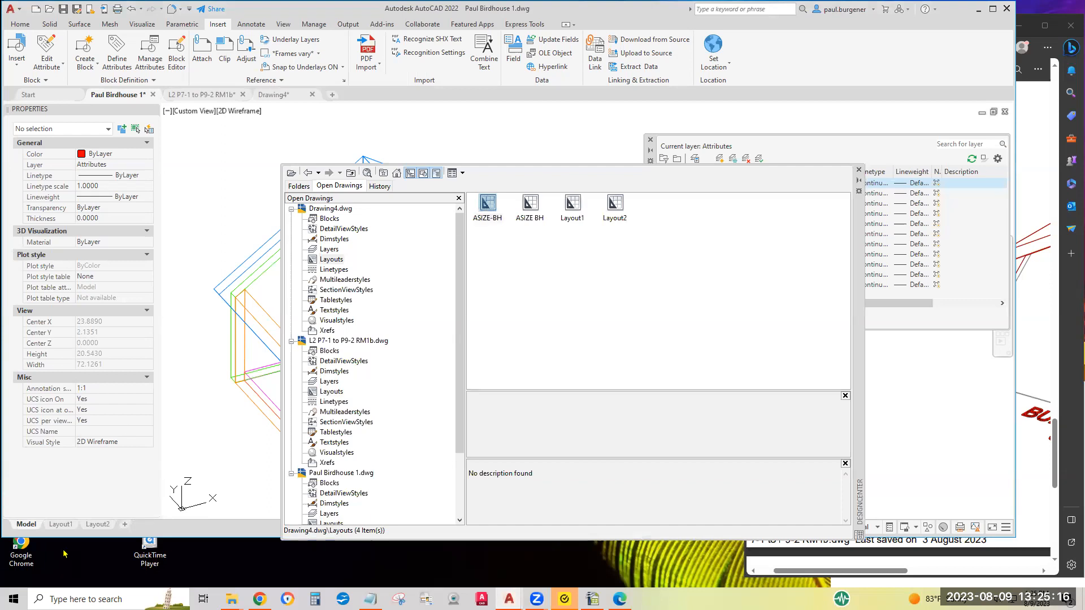
click(489, 204)
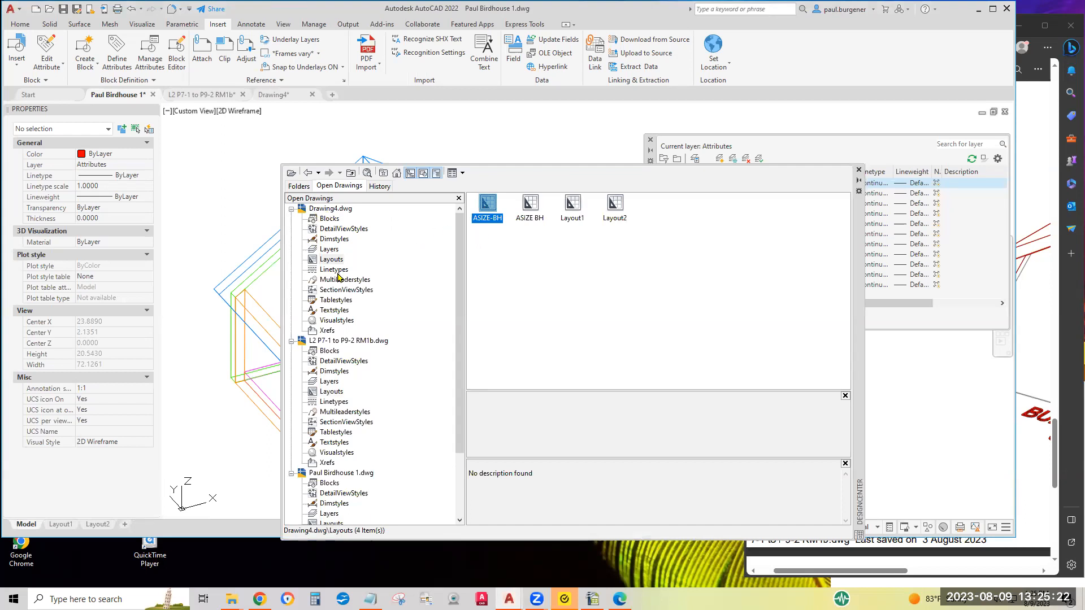
click(328, 209)
click(332, 260)
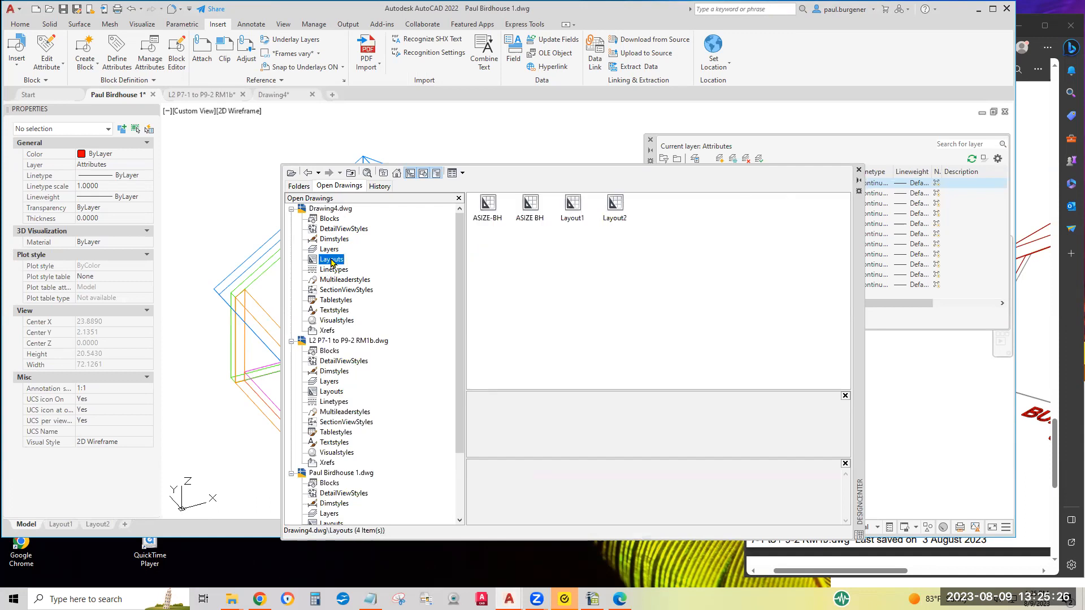
click(488, 211)
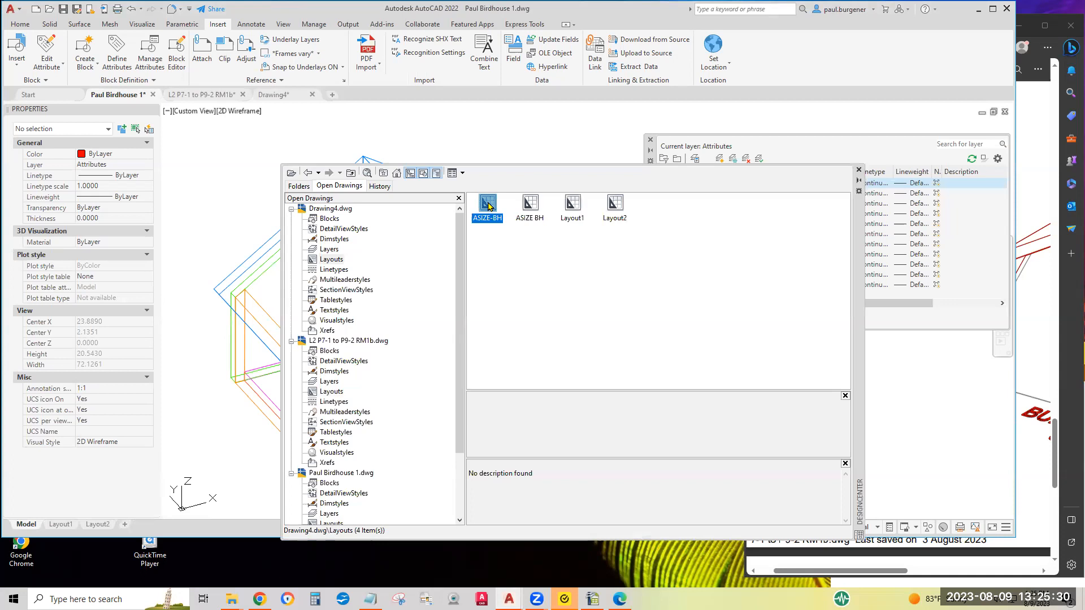
mouse_move(488, 206)
mouse_down()
mouse_move(258, 284)
mouse_move(193, 320)
mouse_move(214, 320)
mouse_move(202, 315)
mouse_move(221, 291)
mouse_move(500, 198)
mouse_move(497, 208)
mouse_move(353, 224)
mouse_move(229, 274)
mouse_move(199, 309)
mouse_up()
drag(198, 313, 199, 308)
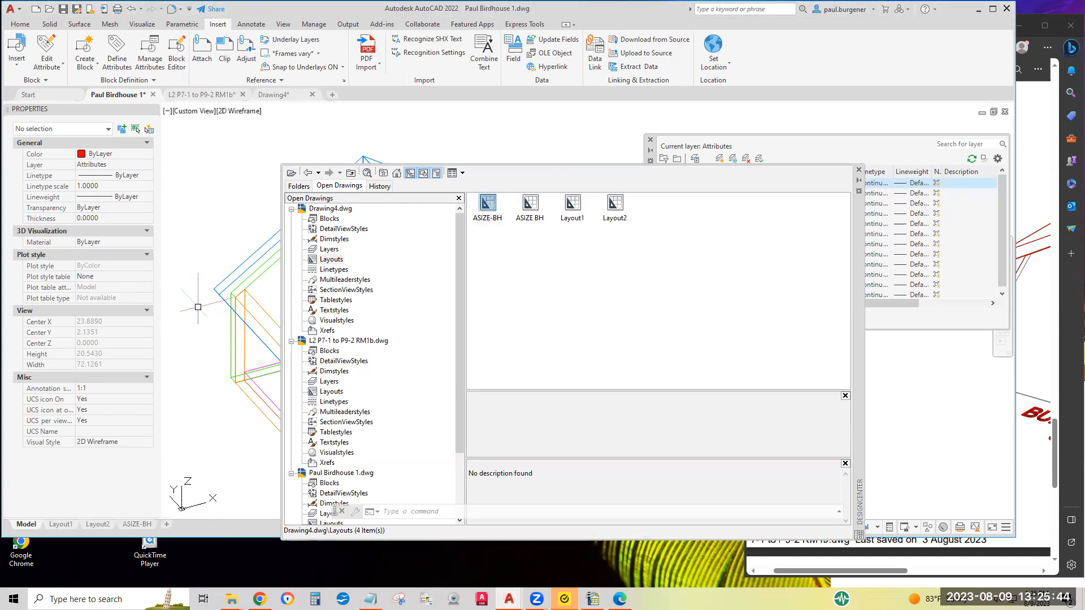
click(860, 169)
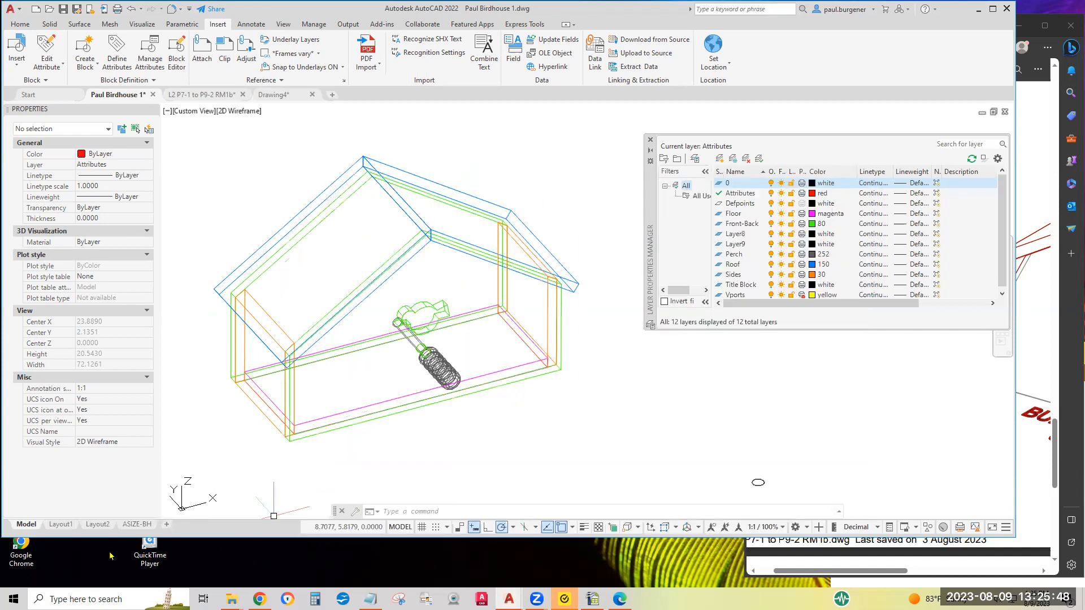
Open the birdhouse drawing's ASIZE-BH layout and examine its title block.
mouse_move(136, 530)
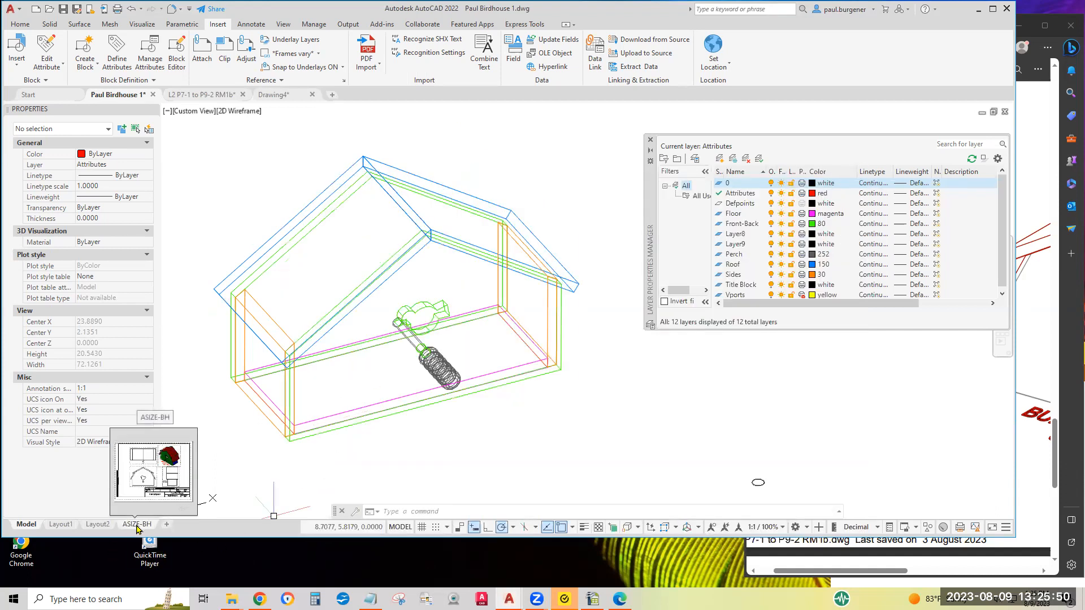
click(136, 527)
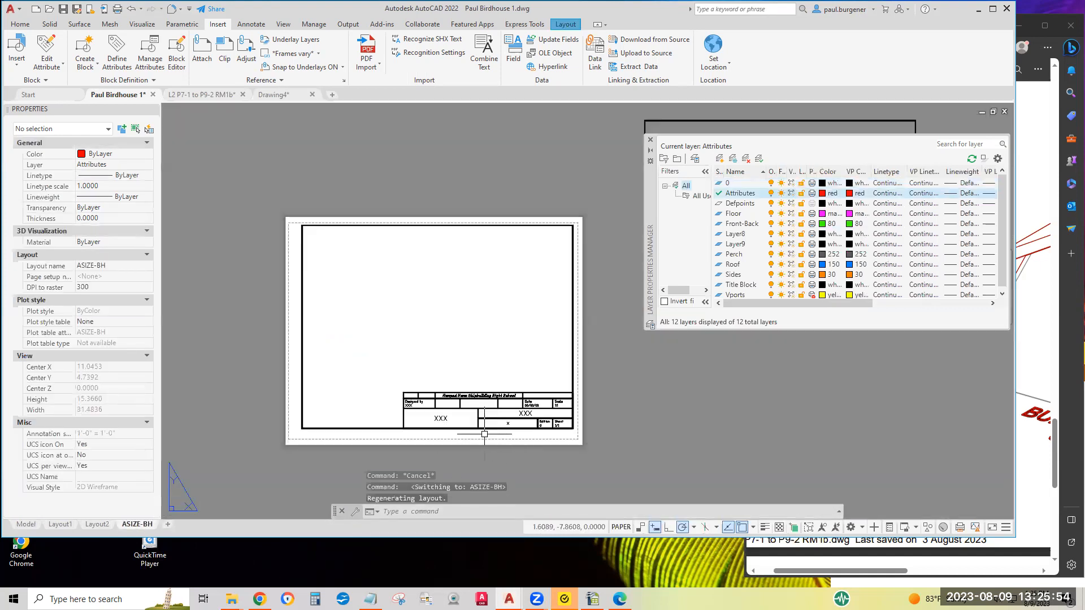
scroll(485, 403, up, 4)
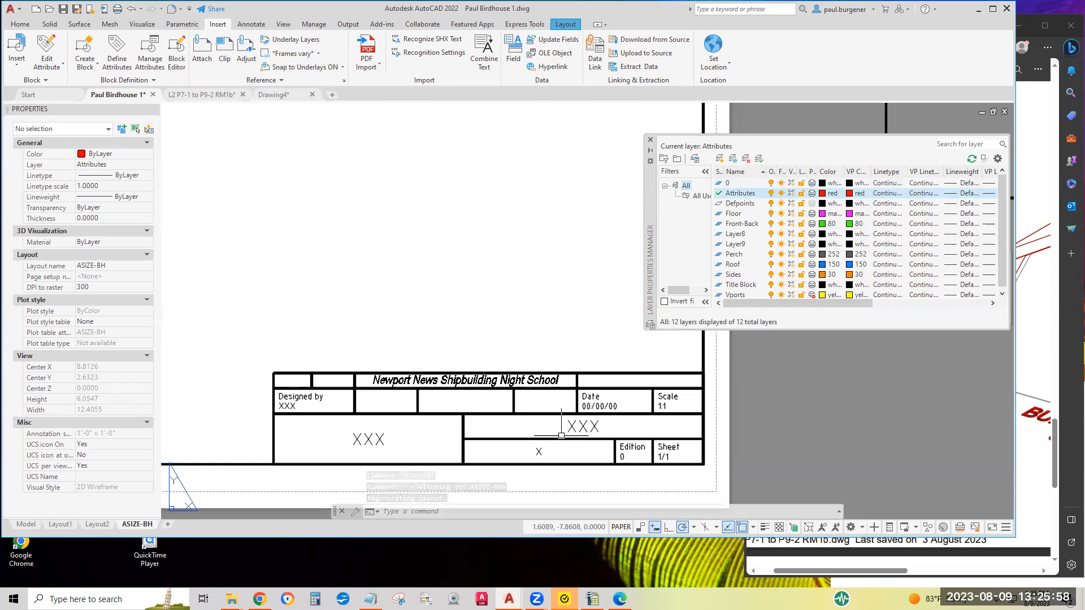
scroll(548, 408, down, 3)
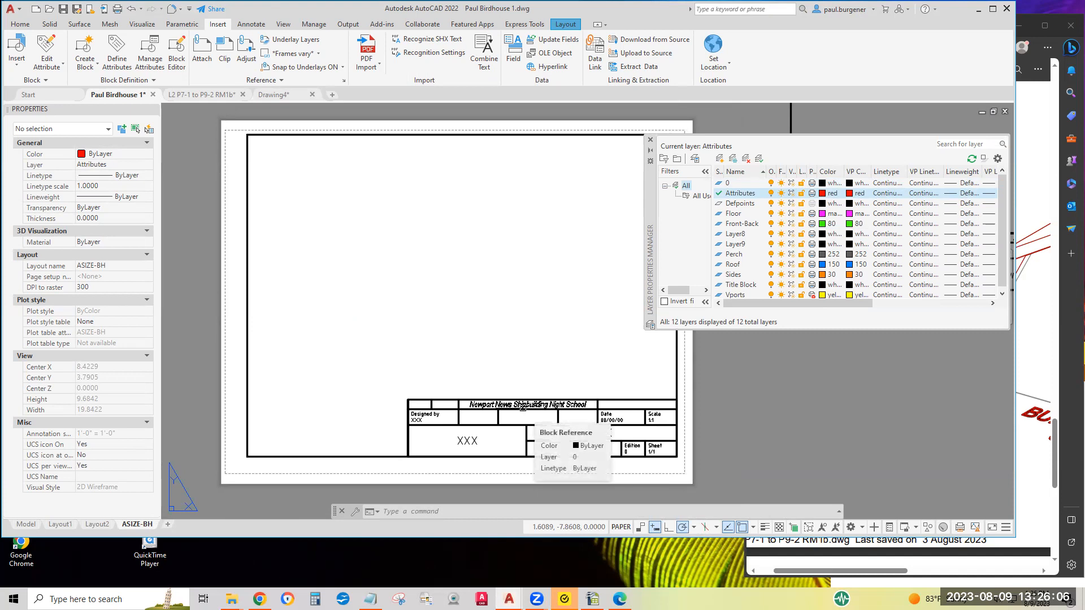
Open the title block's attributes on the ASIZE-BH layout and set both Owner and Designed by to the designer's initials.
click(514, 404)
key(Escape)
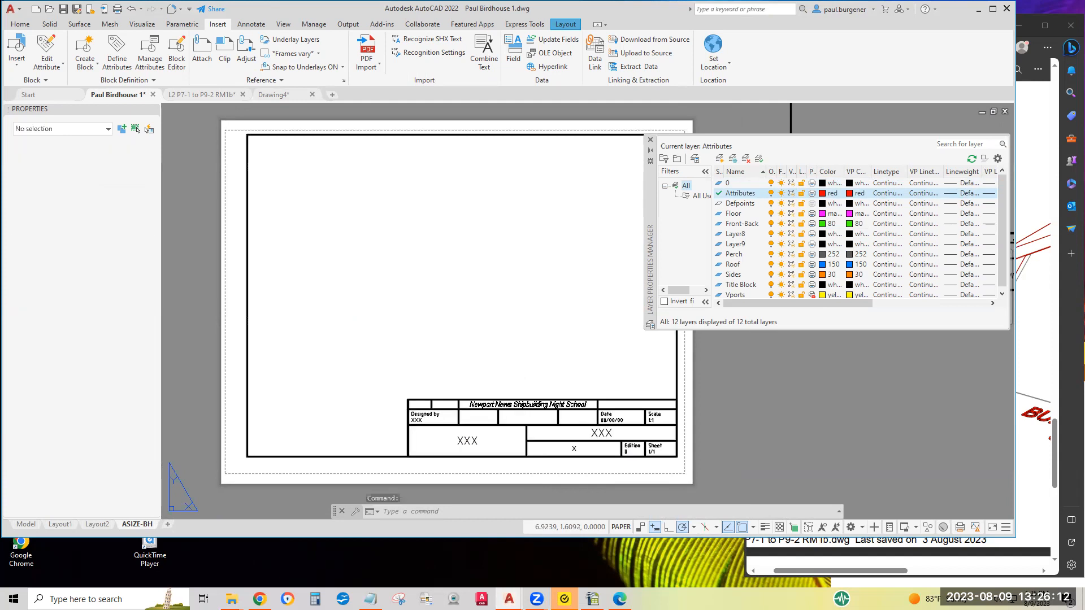
double_click(524, 407)
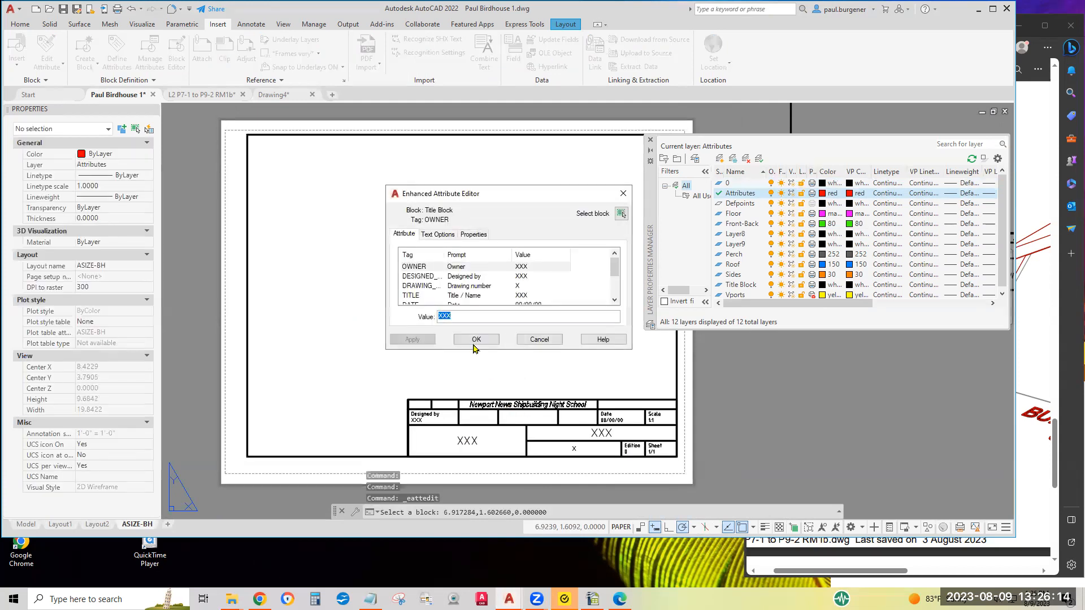
click(534, 270)
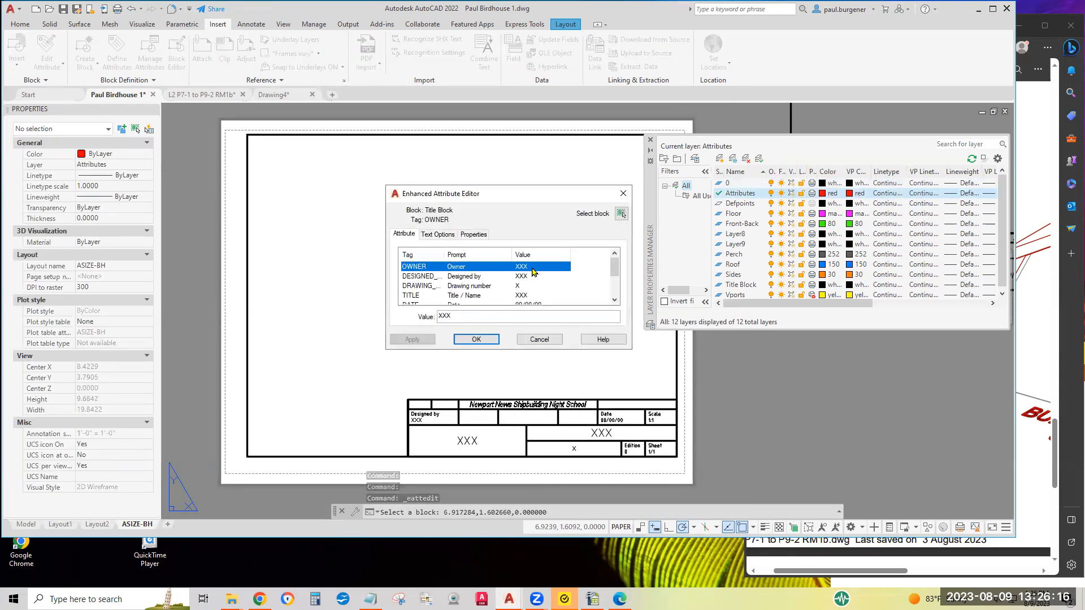
drag(485, 318, 415, 323)
text(PAB)
click(415, 341)
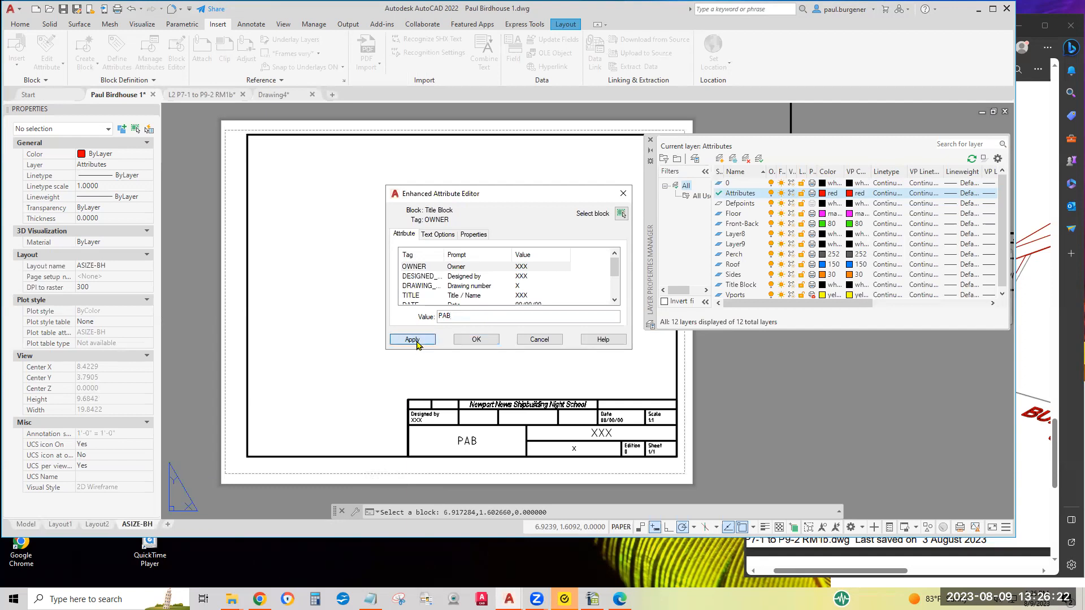
click(525, 278)
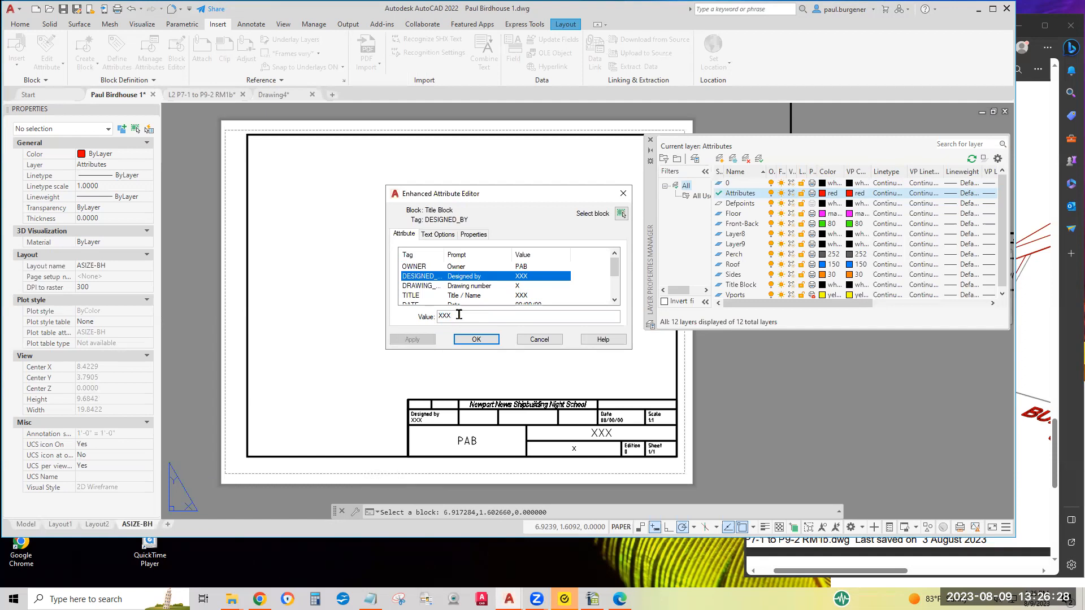
drag(459, 315, 410, 321)
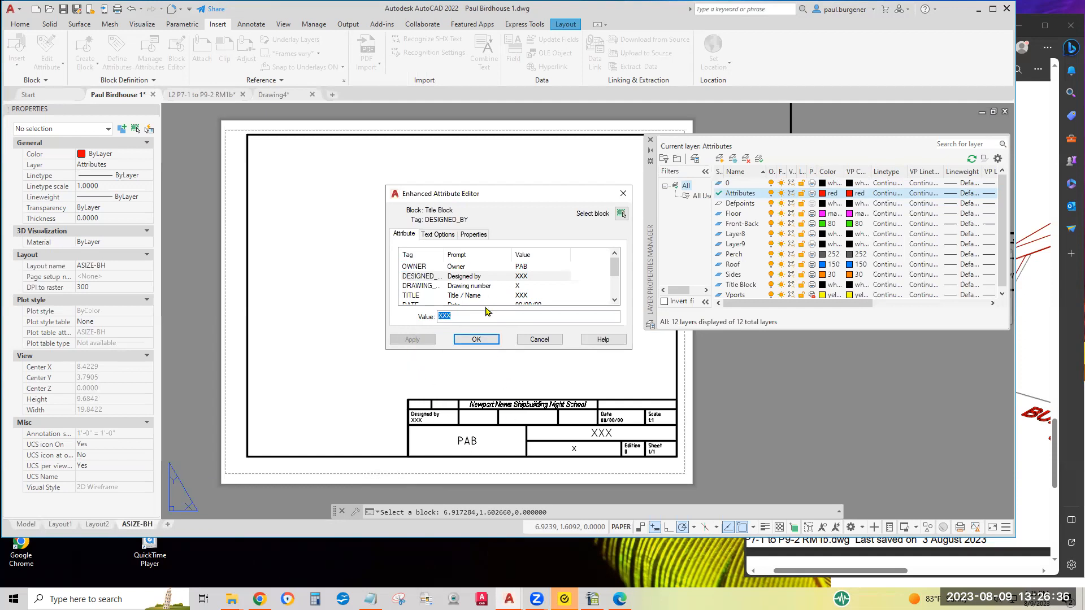
text(PAB)
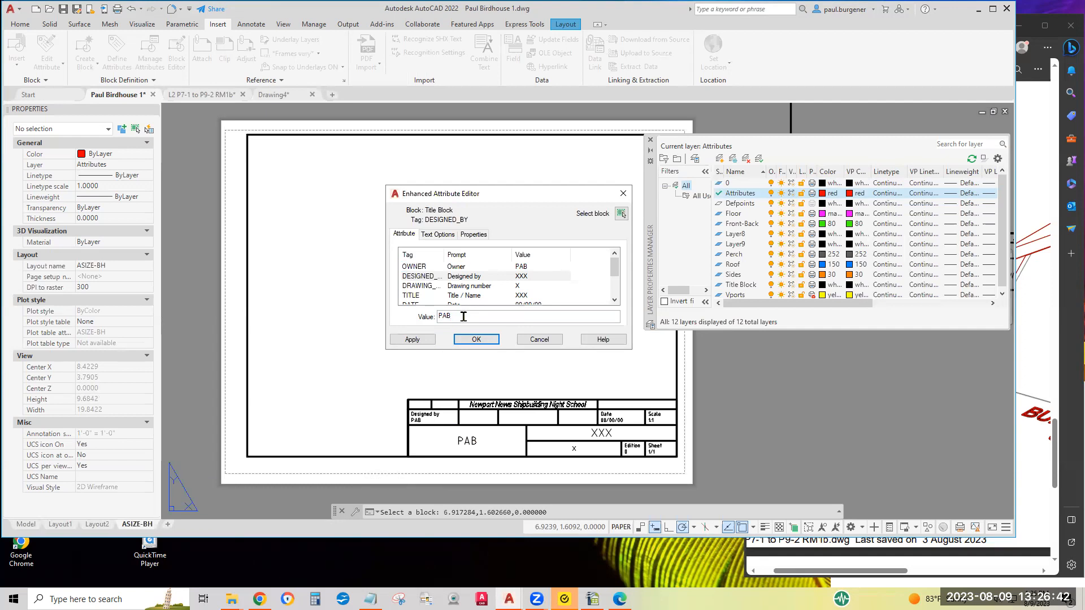
Set the title block's Drawing number attribute to the designer's first name followed by "Bird House".
click(465, 286)
drag(460, 317, 380, 320)
text(Pa)
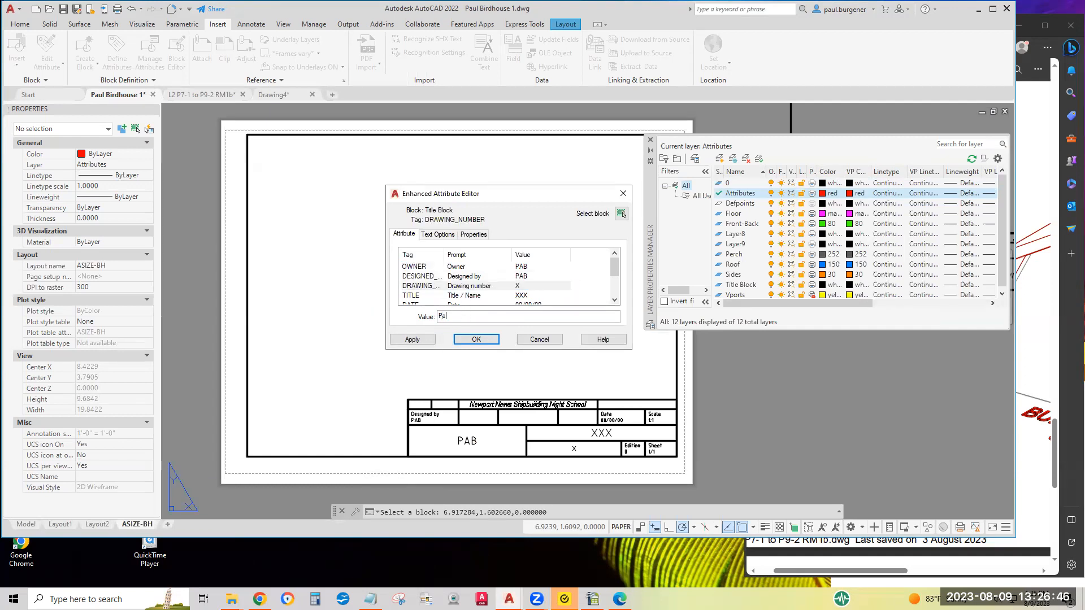
text(ul Bird House)
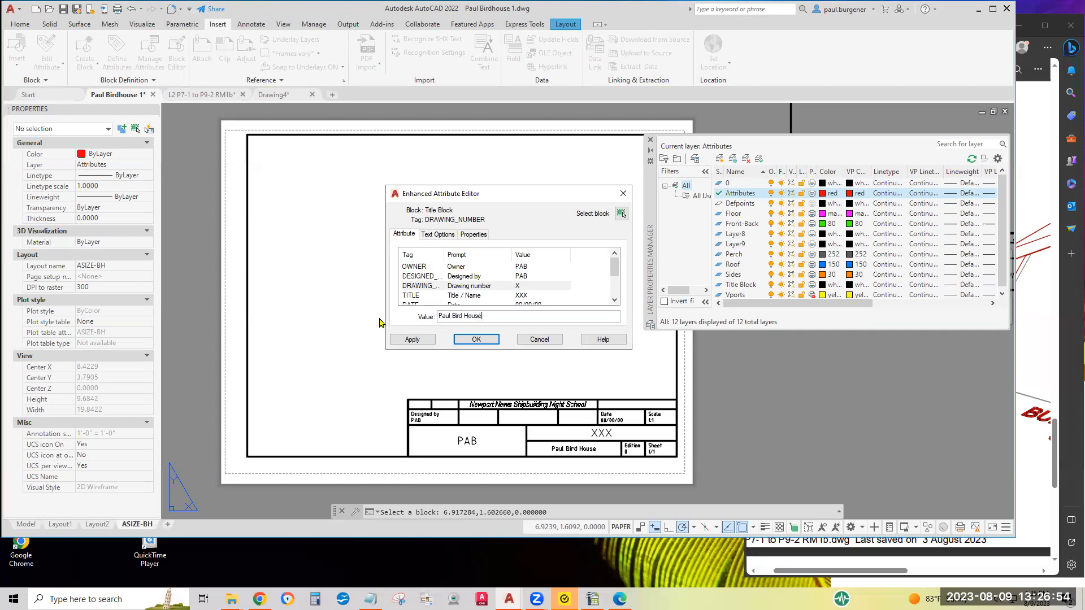
click(413, 339)
Set the Title / Name attribute to the designer's first name followed by "Bird House.dwg".
click(428, 296)
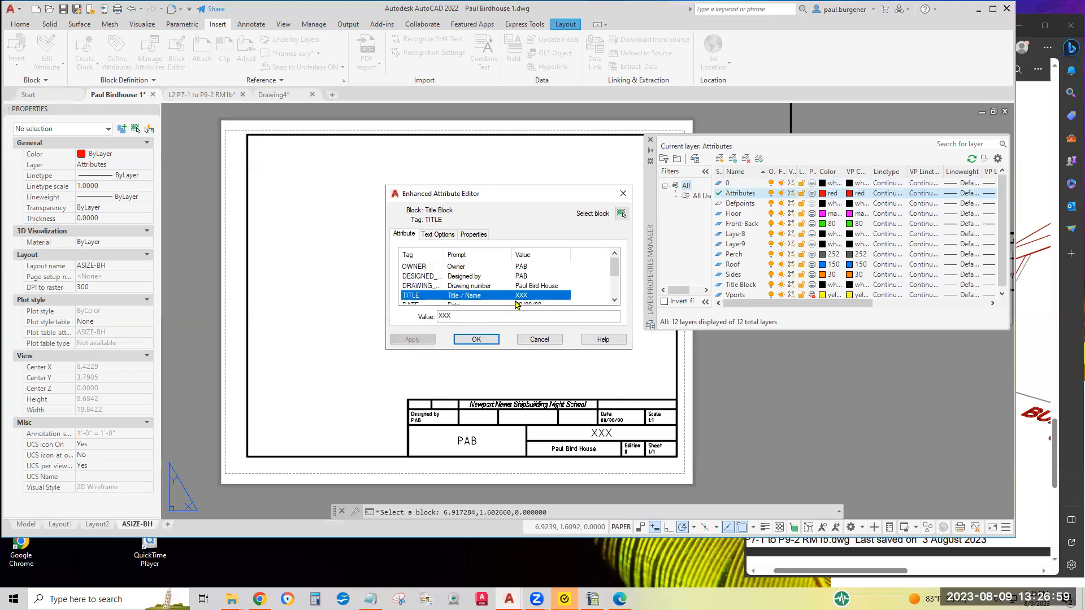
double_click(467, 313)
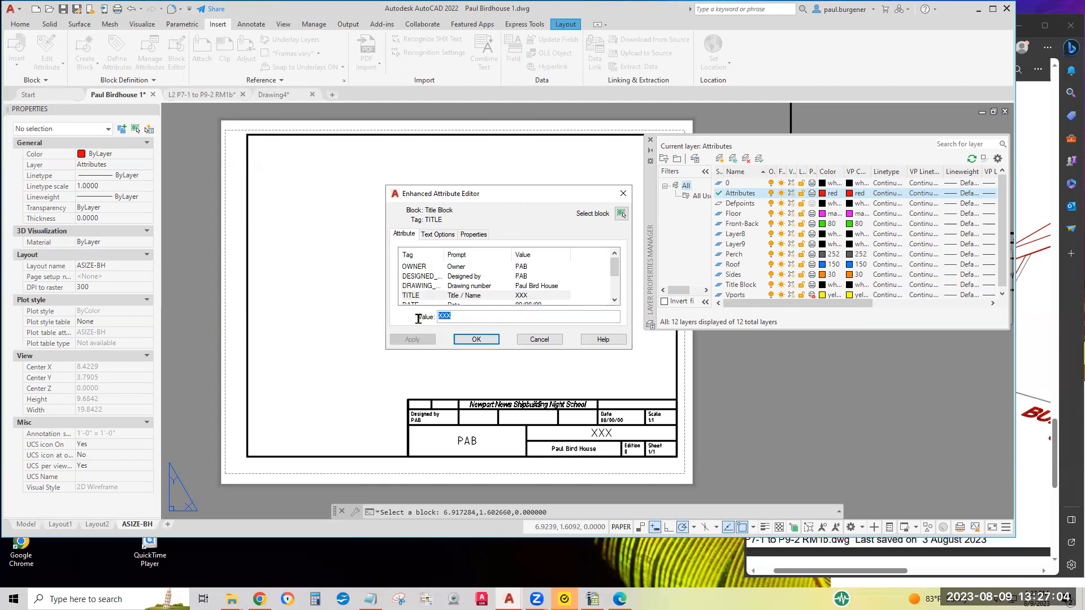
text(Paul Bird House)
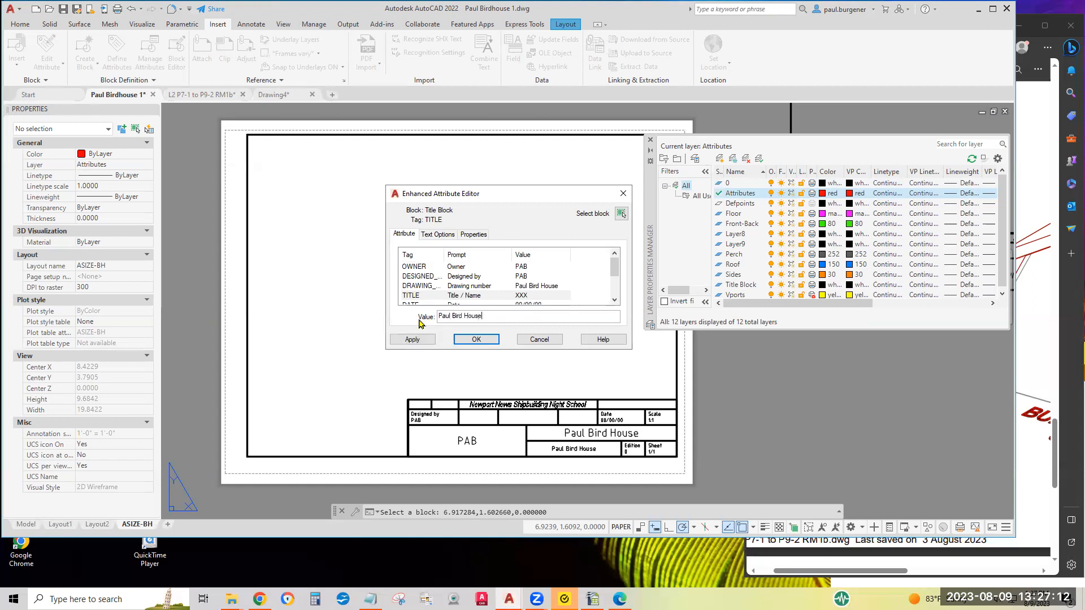
text(.dwg)
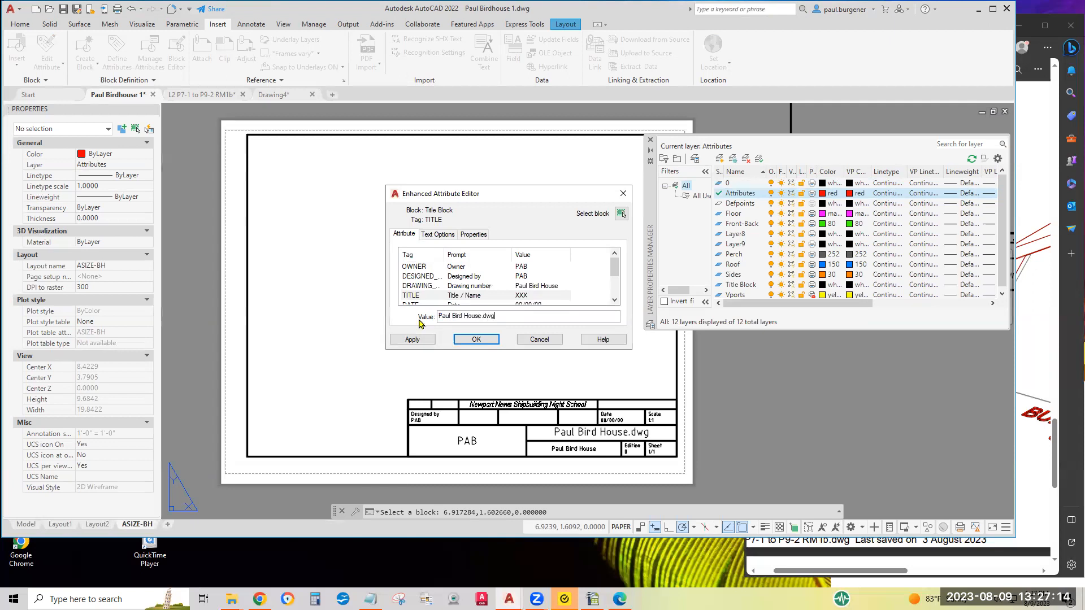
Set the title block's Date attribute to 08/08/2023.
scroll(451, 295, down, 1)
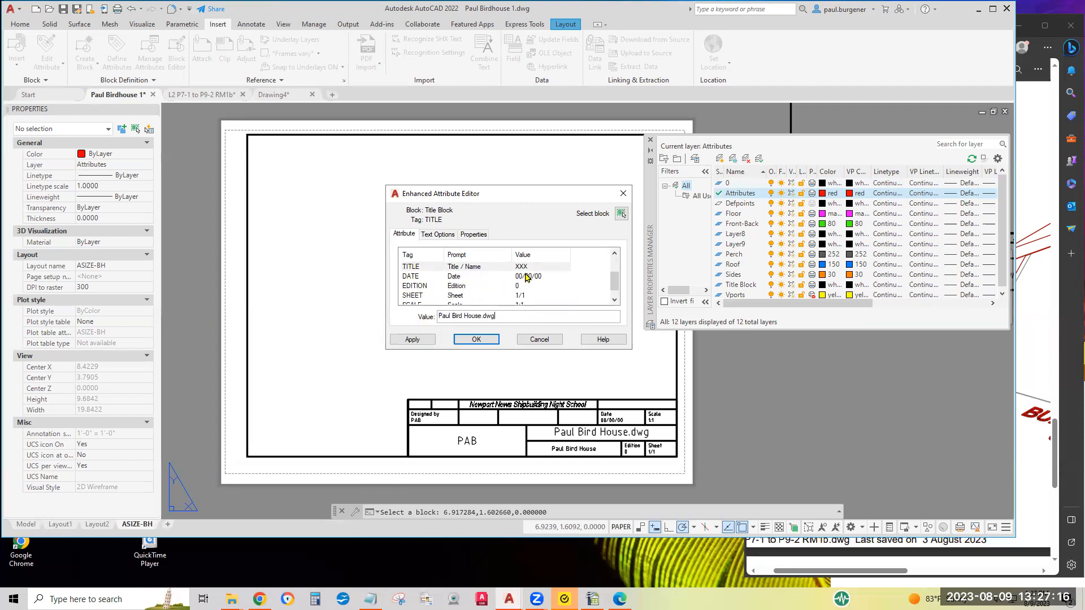
click(526, 277)
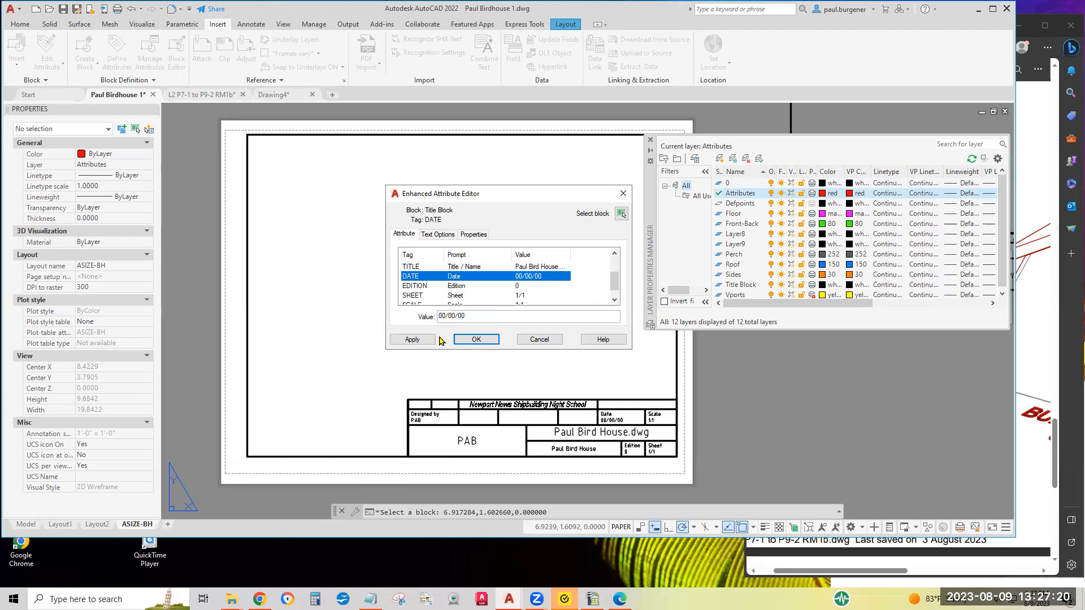
drag(468, 316, 413, 314)
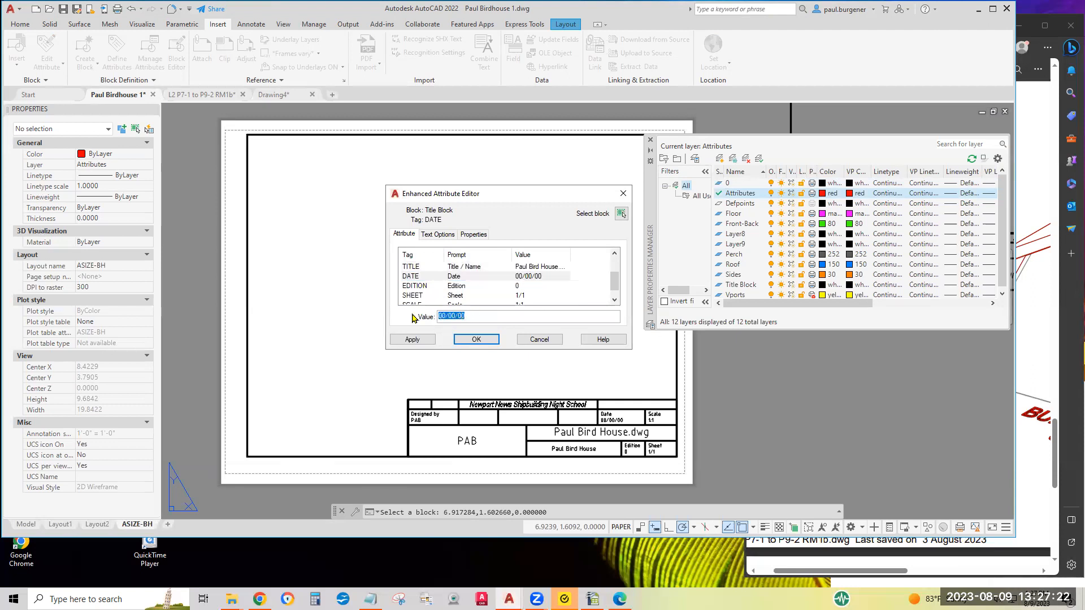
text(07)
text(/)
text(0)
click(413, 340)
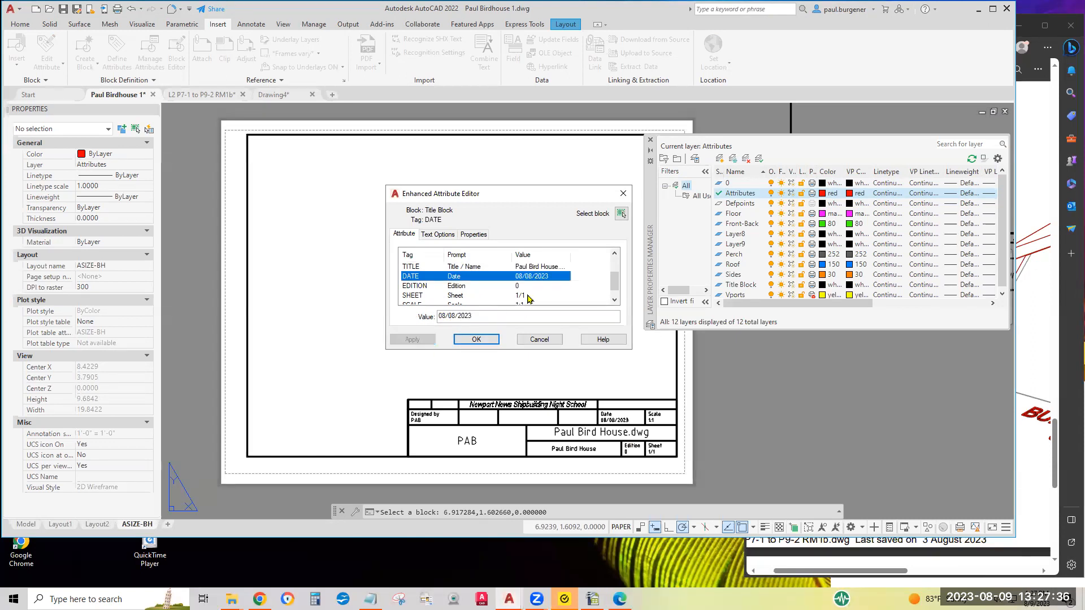
Set the title block's Edition attribute to A.
scroll(529, 298, down, 1)
click(519, 277)
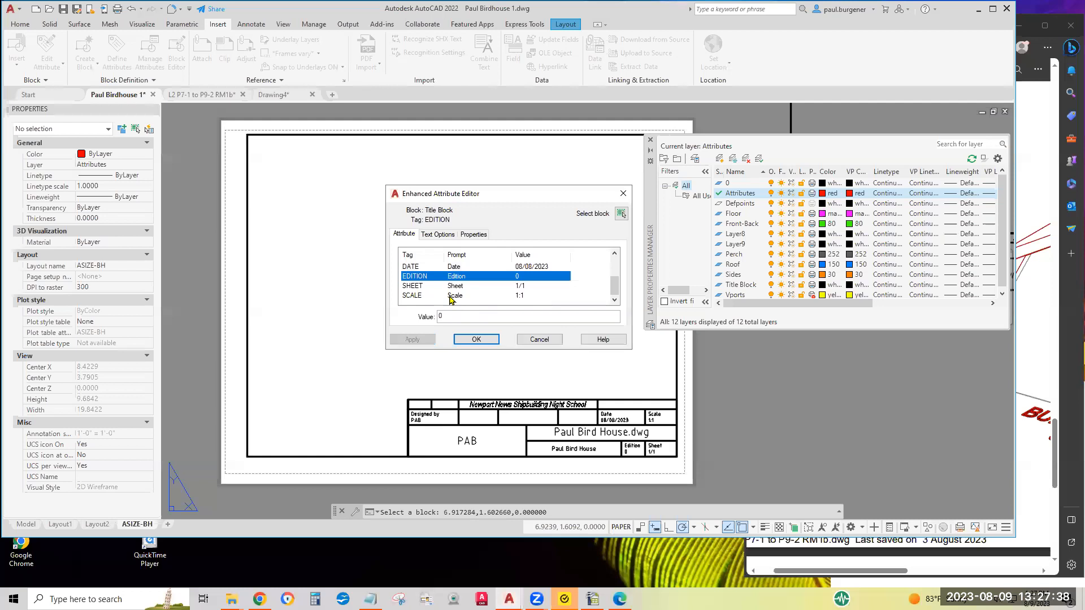
double_click(441, 315)
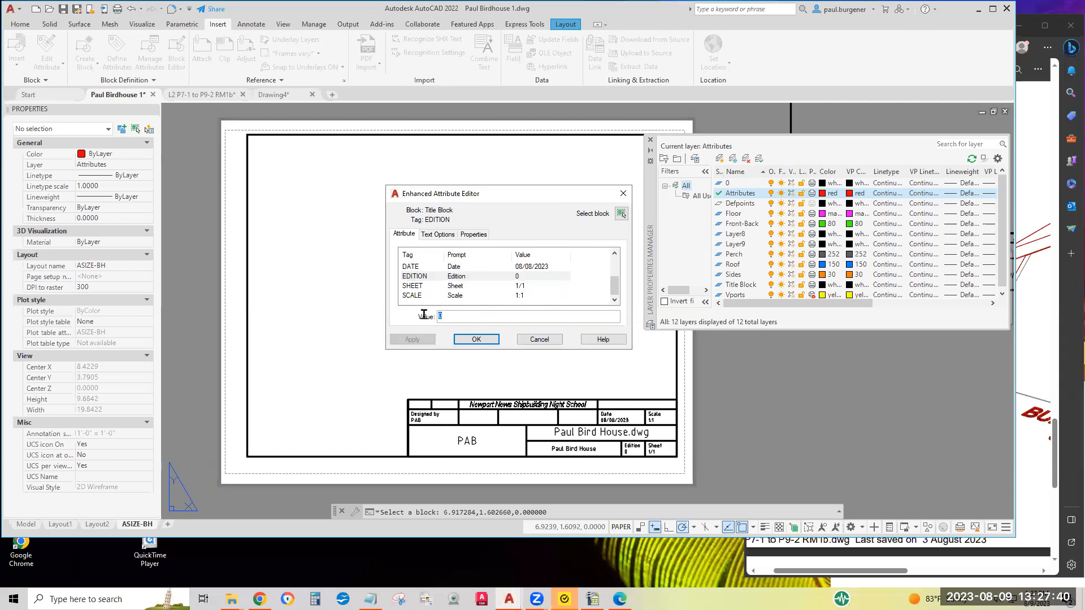
text(A)
Set the title block's Scale attribute to 1:4 and accept the attribute changes.
click(521, 296)
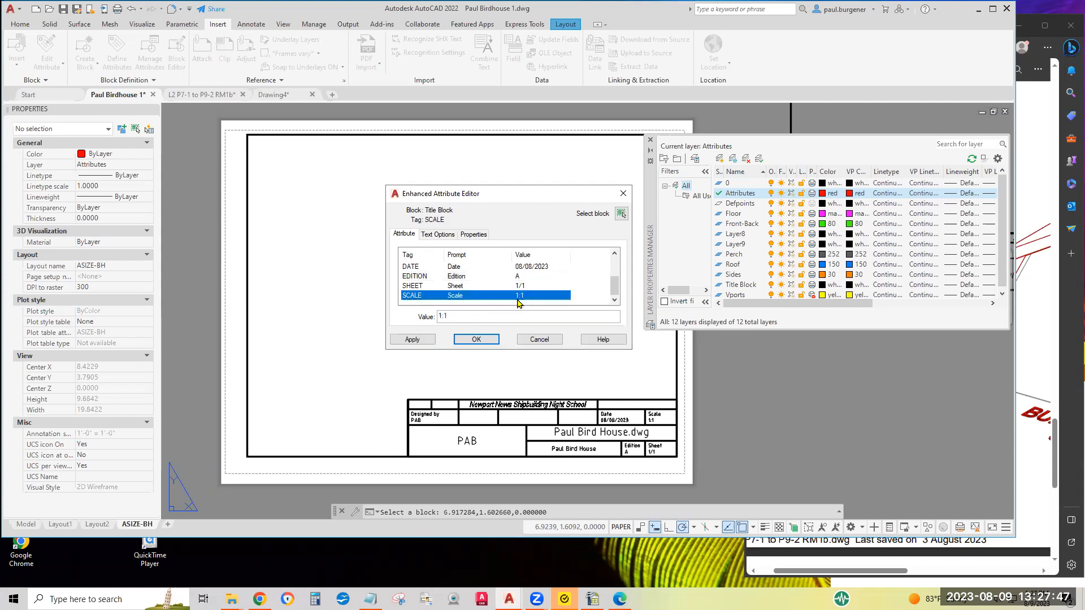
click(445, 317)
drag(445, 316, 461, 316)
text(4)
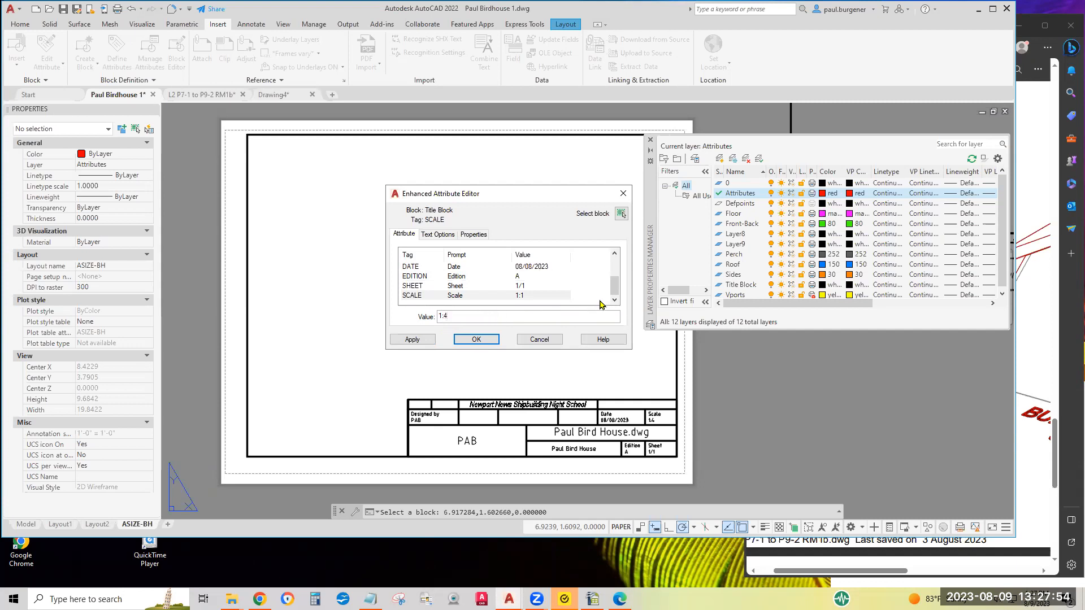
drag(616, 293, 620, 269)
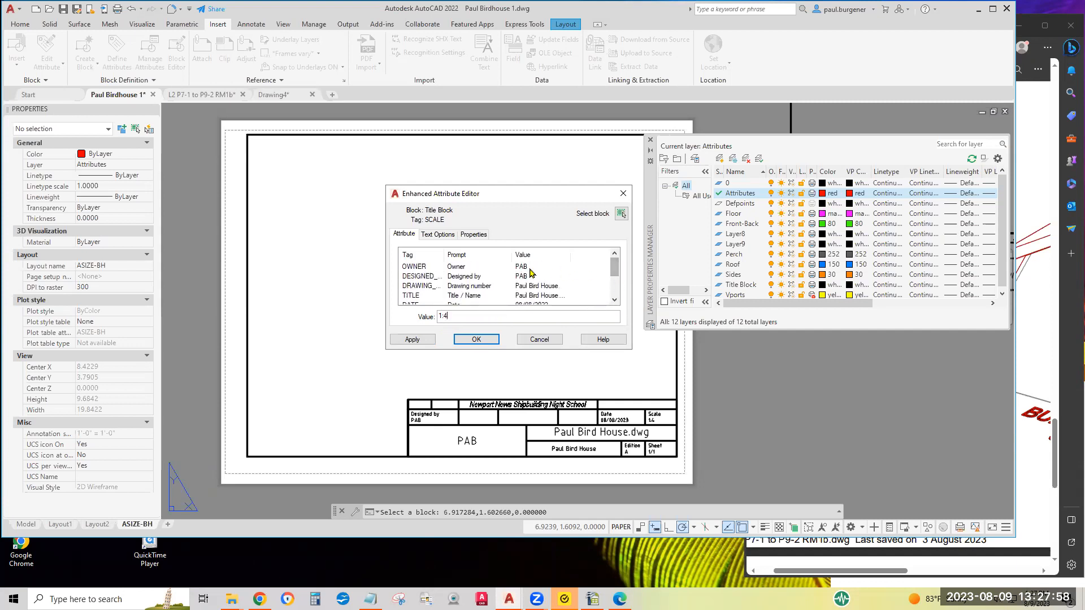
click(476, 339)
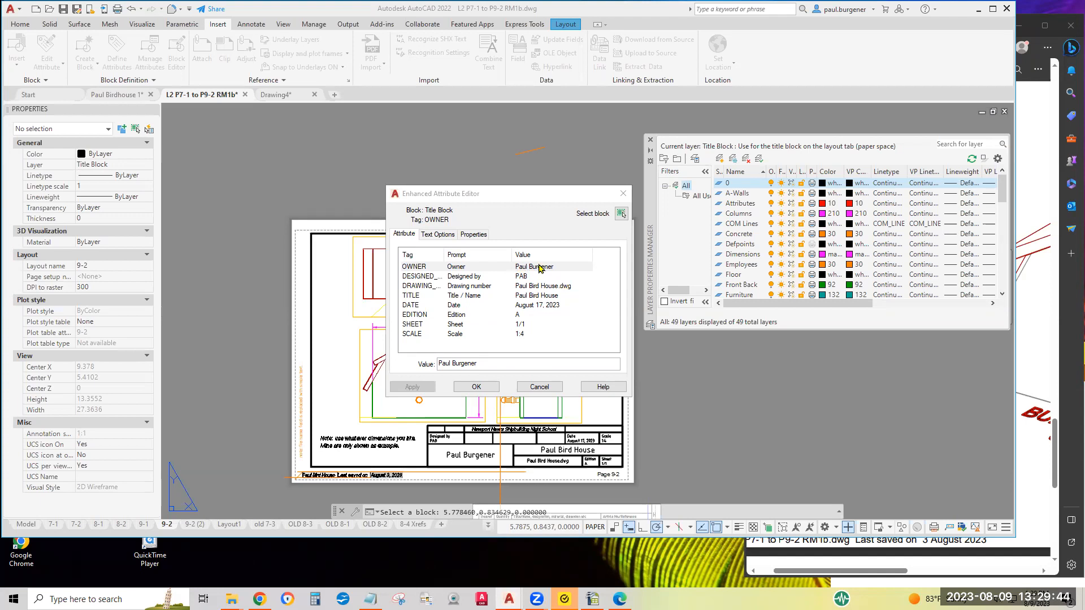
Close the reference title block's attributes, return to the birdhouse drawing and set its title block's Owner to the owner's full name.
click(476, 389)
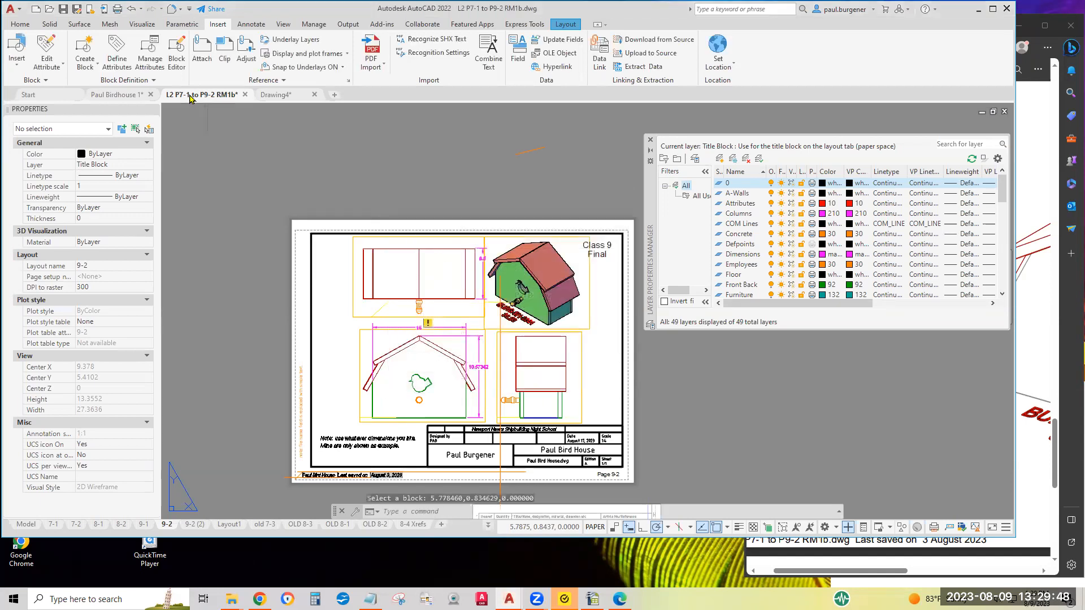
click(140, 97)
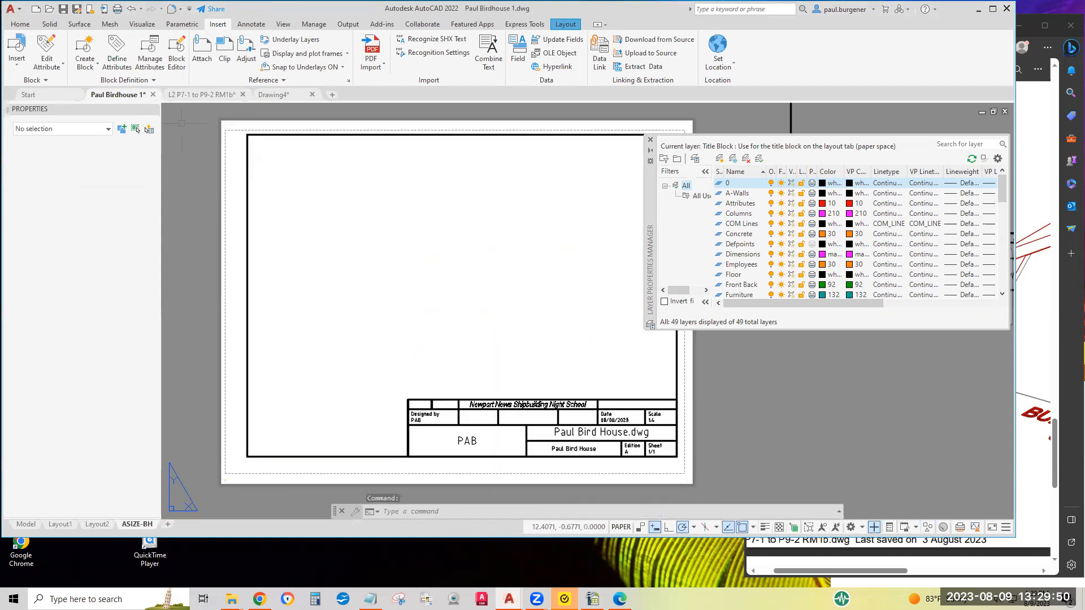
double_click(569, 433)
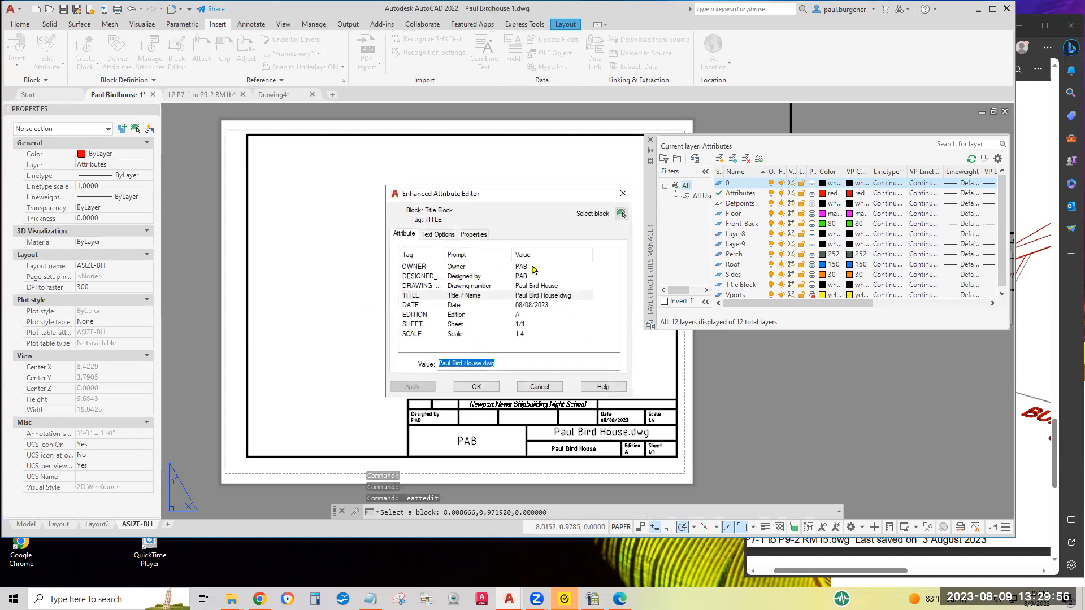
click(434, 267)
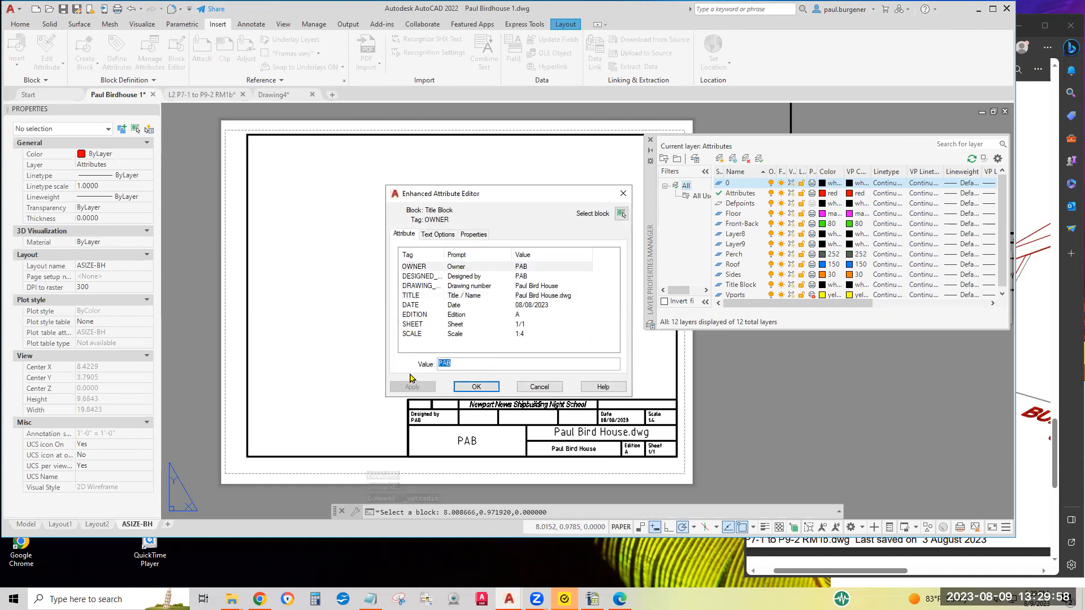
text(Paul B)
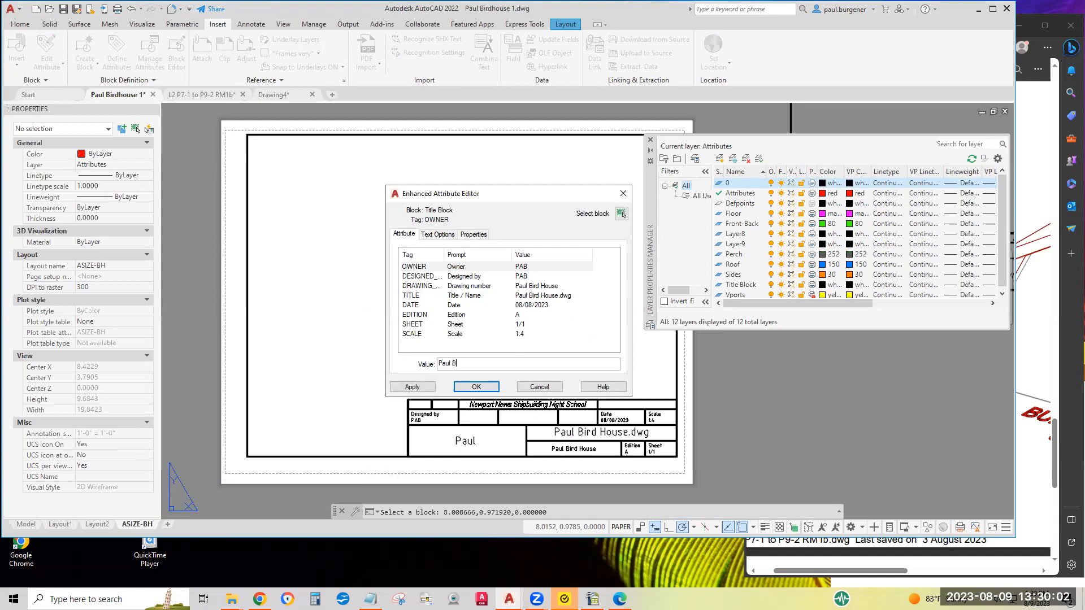
text(urgener)
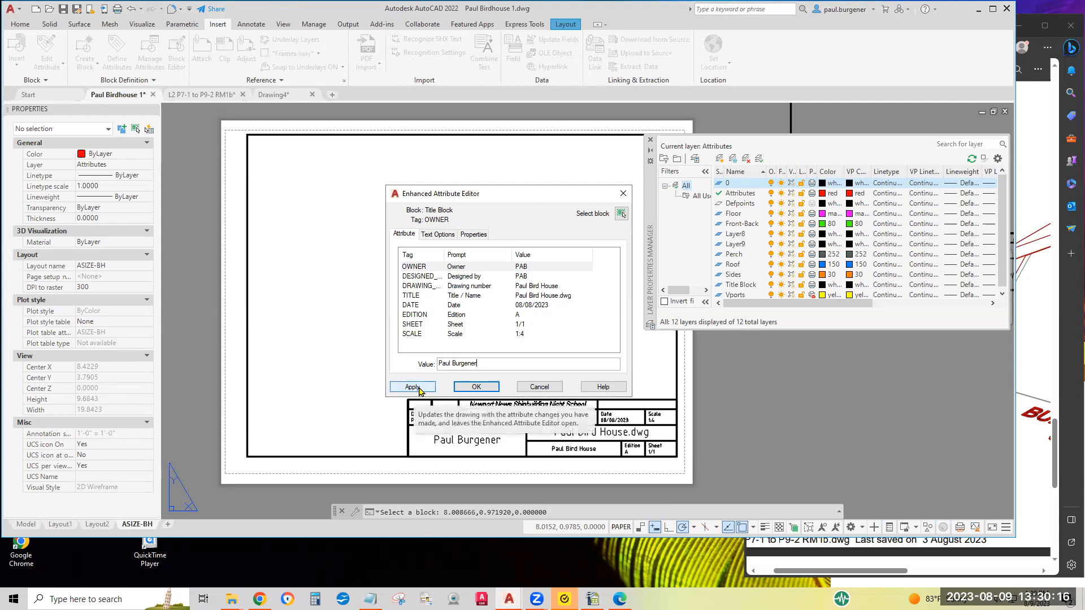
click(414, 388)
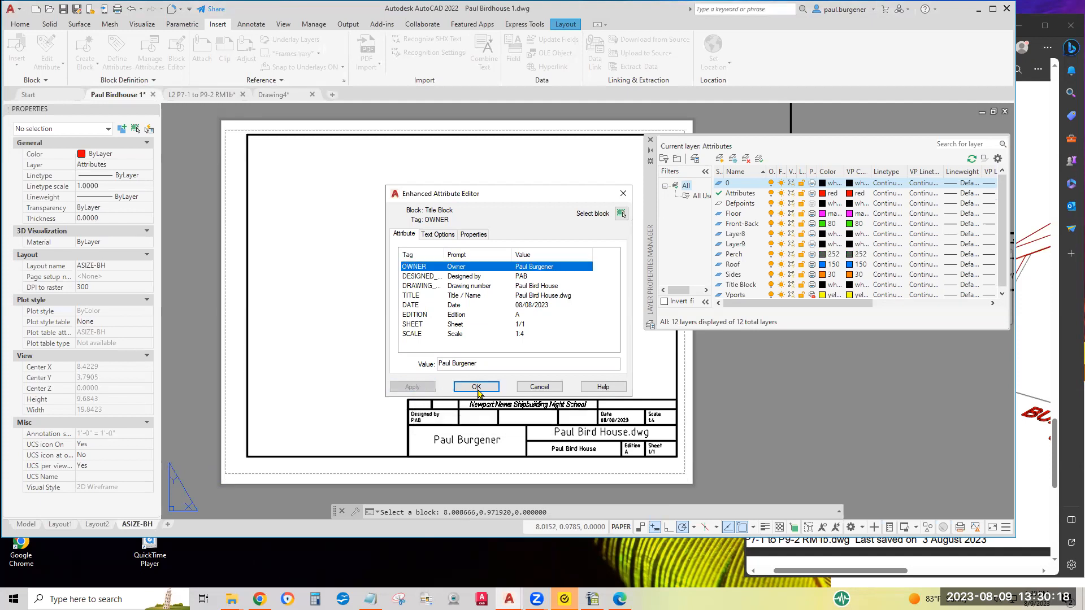
click(482, 389)
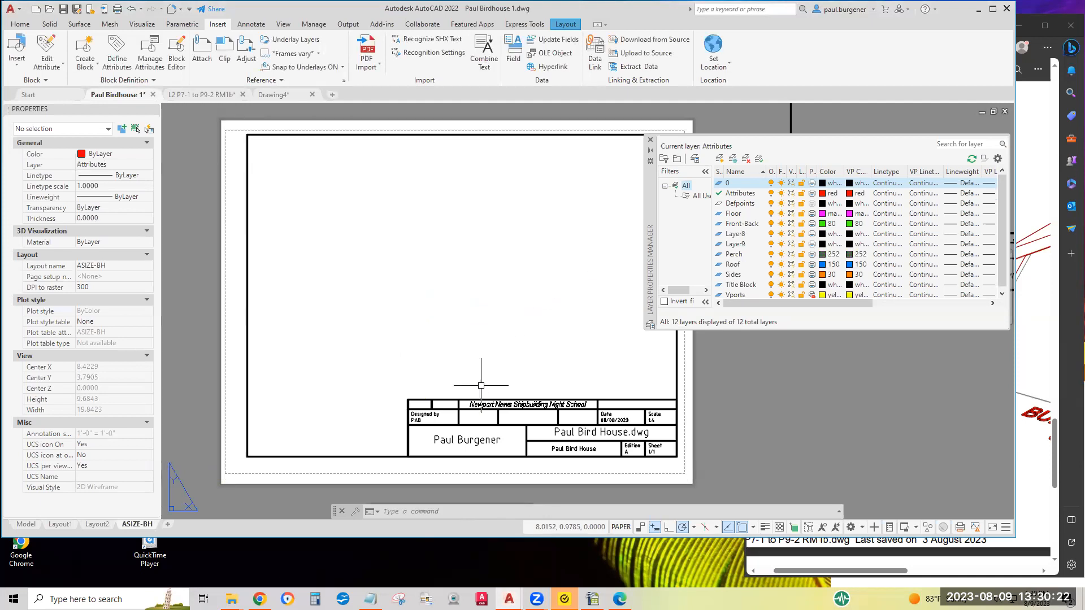
Examine the filled-in entries of the ASIZE-BH title block up close.
scroll(563, 447, up, 4)
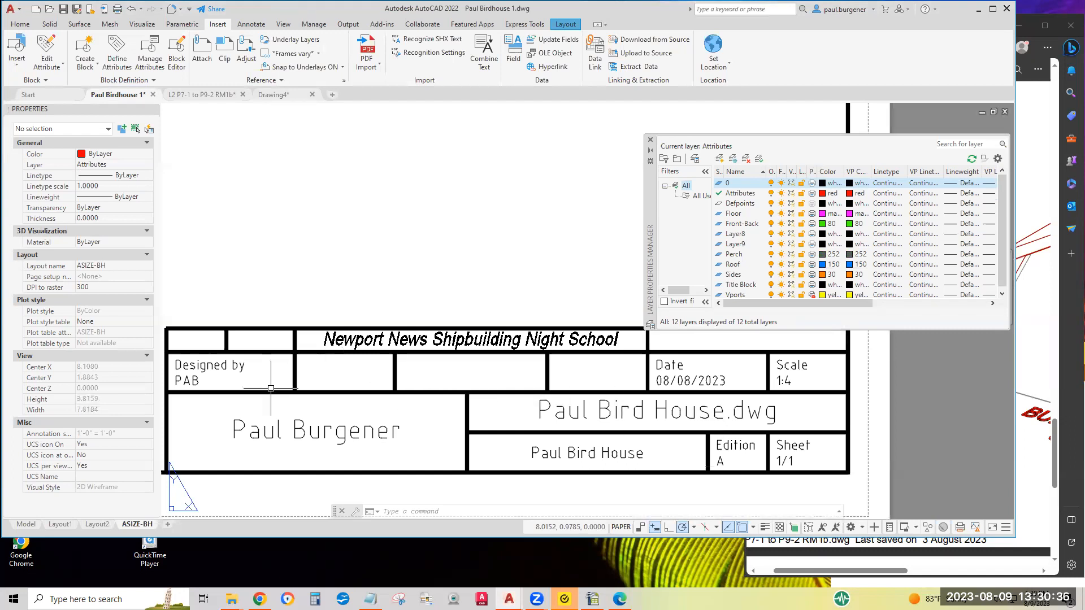
scroll(410, 438, down, 2)
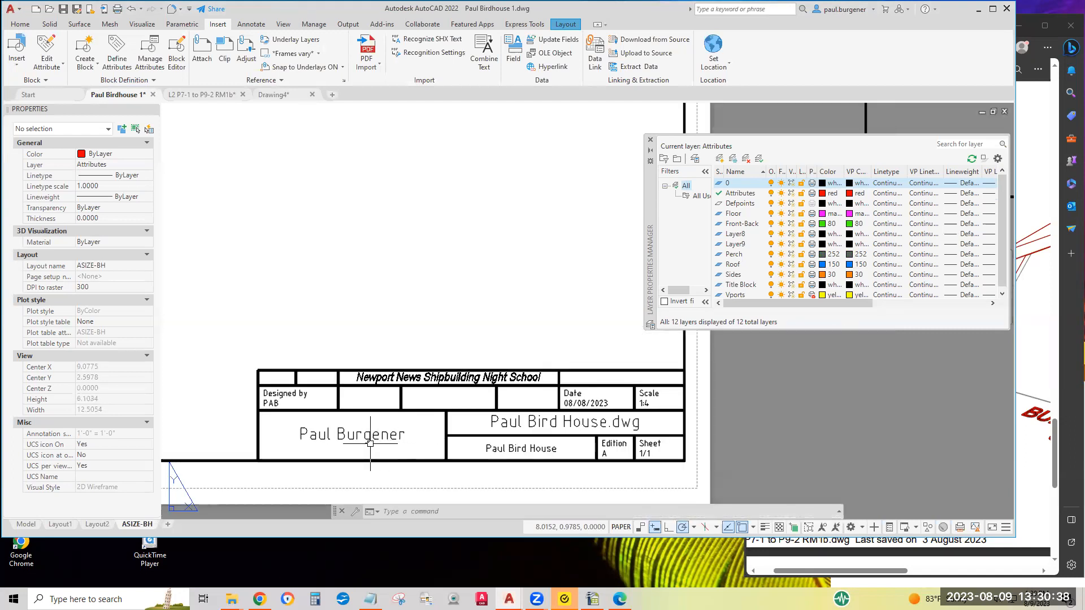
middle_drag(533, 421, 610, 399)
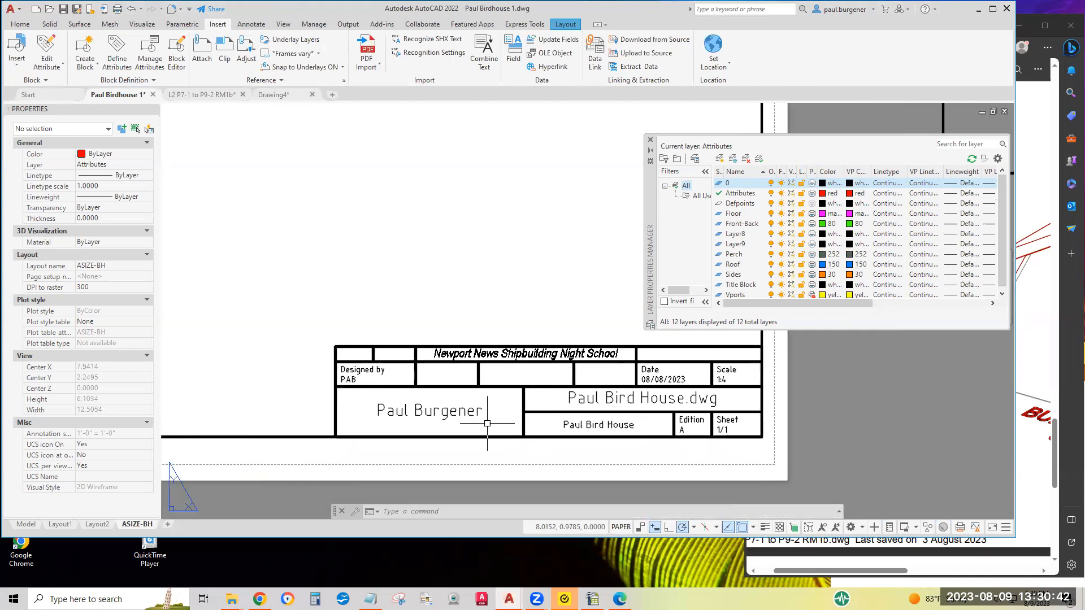
scroll(443, 412, up, 4)
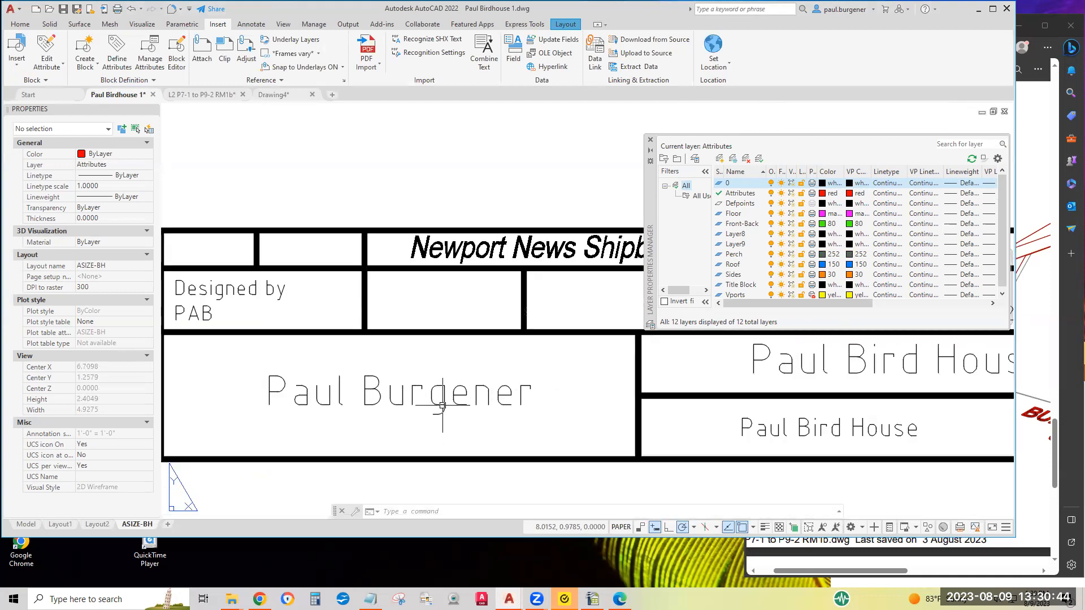
Switch to the L2 P7-1 to P9-2 RM1b drawing and examine the file name and last-saved note below the sheet's border.
scroll(443, 406, down, 4)
middle_drag(494, 409, 670, 438)
scroll(619, 427, up, 4)
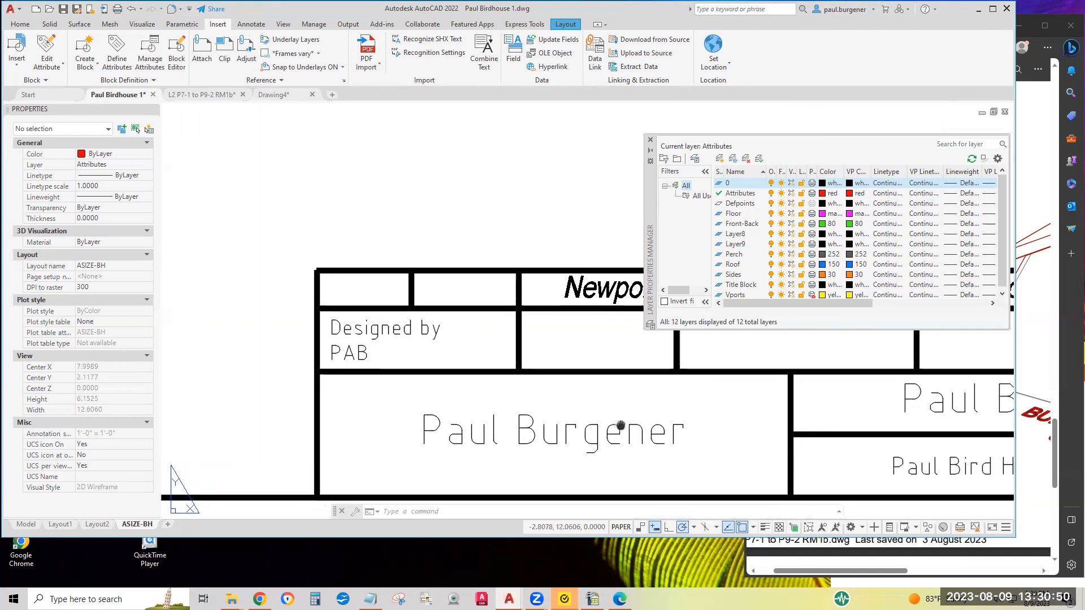
scroll(617, 421, down, 6)
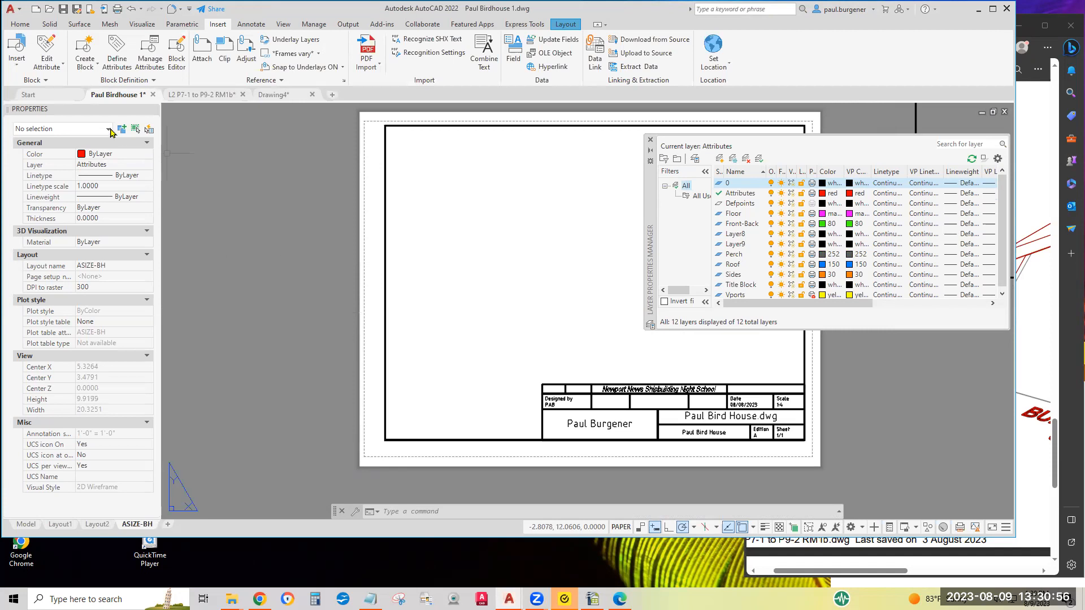
click(199, 97)
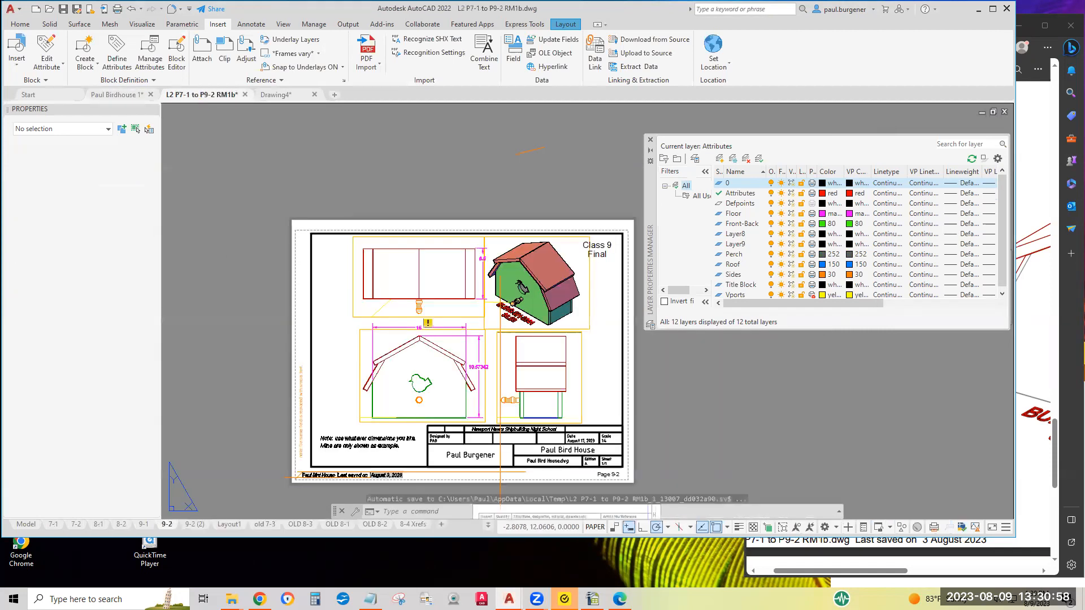
scroll(308, 477, up, 8)
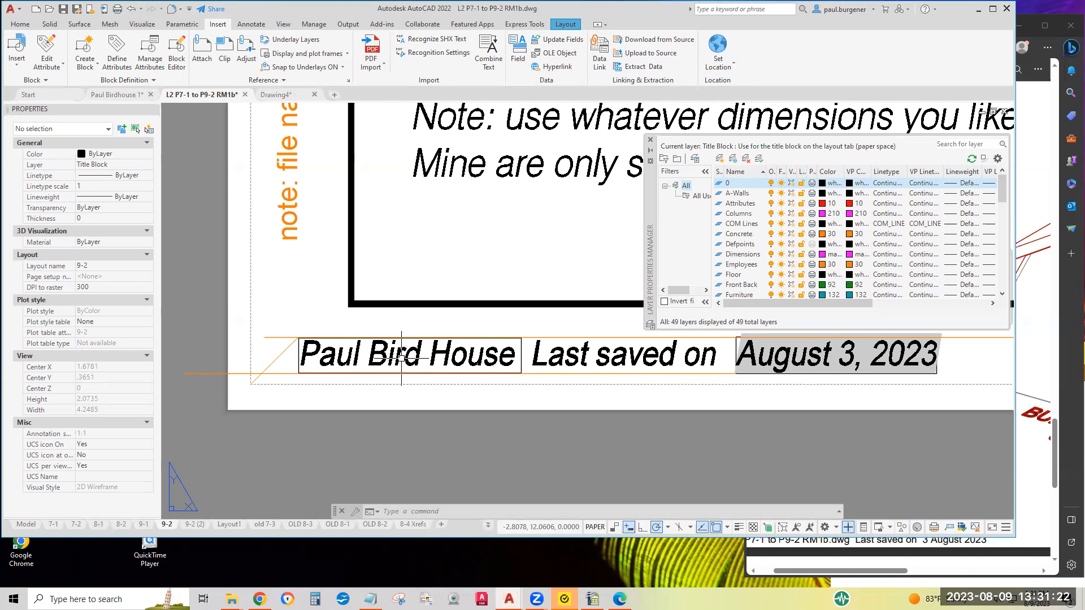
mouse_move(202, 98)
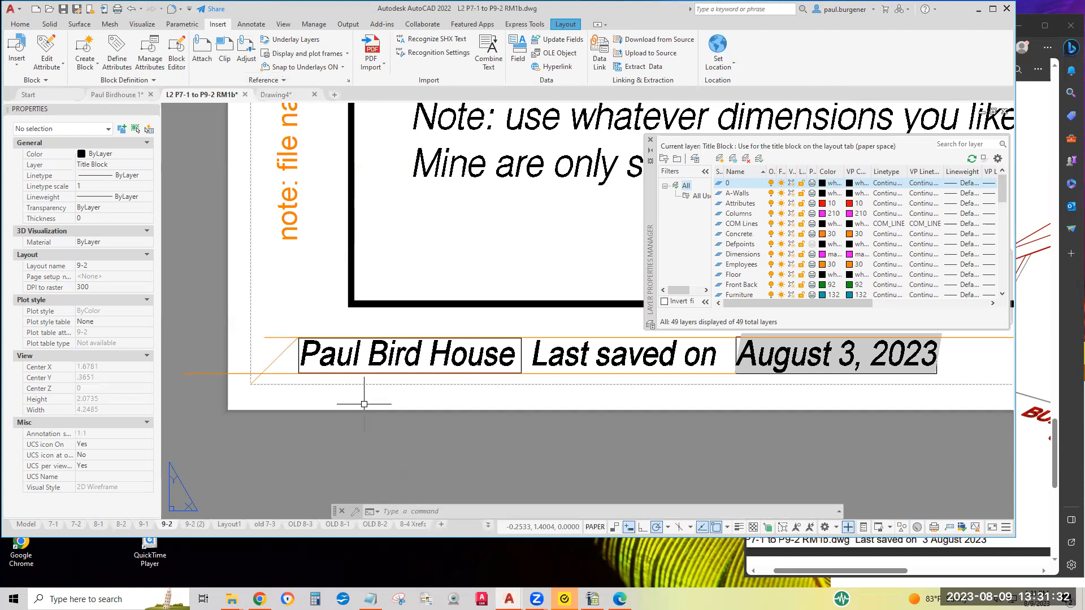
Return to the Paul Birdhouse 1 drawing and move the title block to the Title Block layer.
click(125, 95)
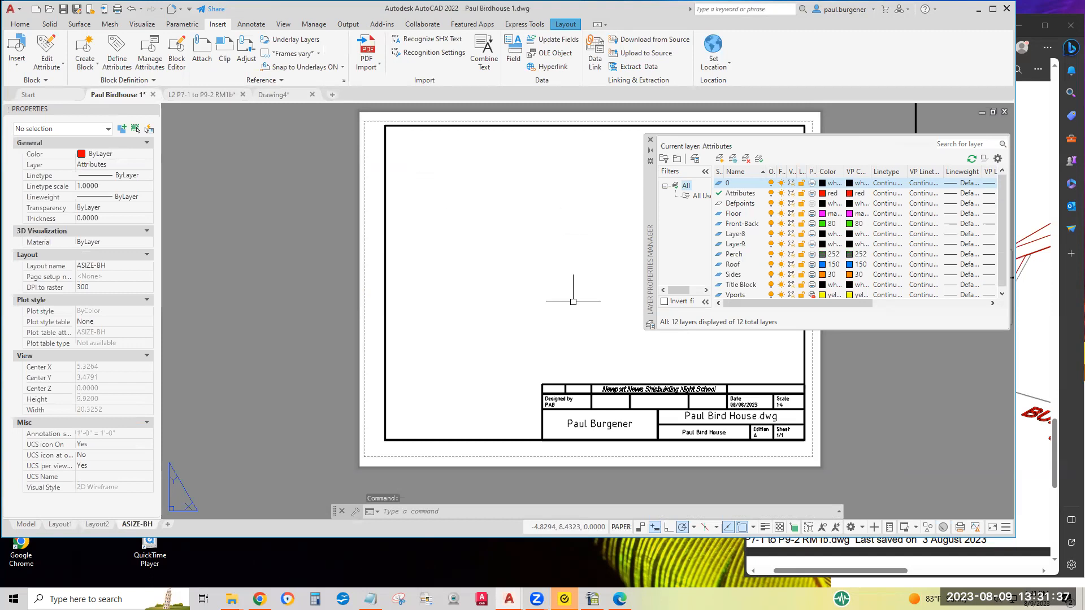
click(583, 390)
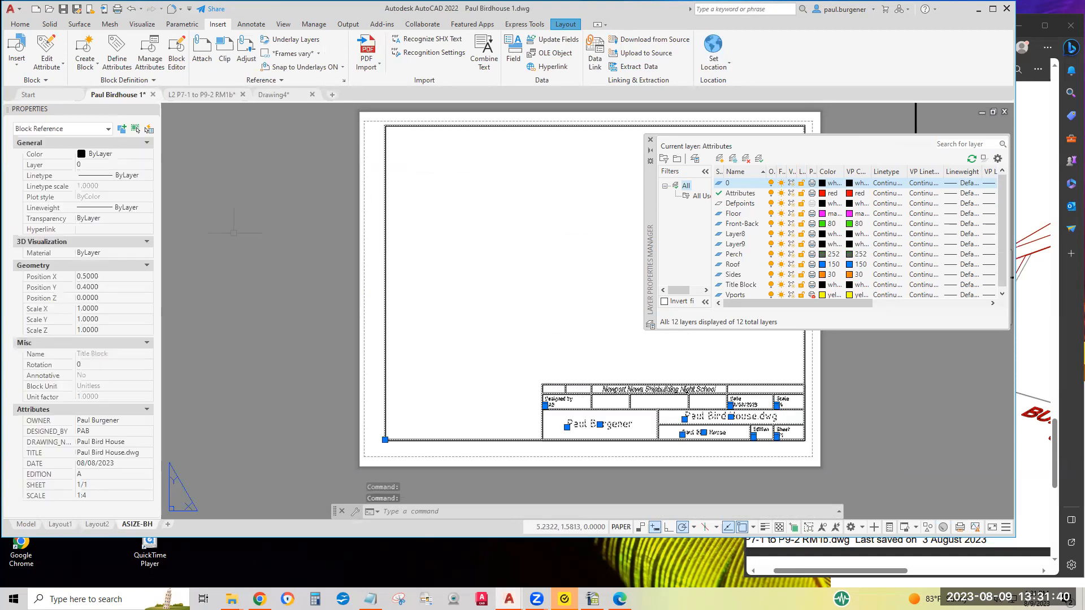
click(118, 165)
click(126, 165)
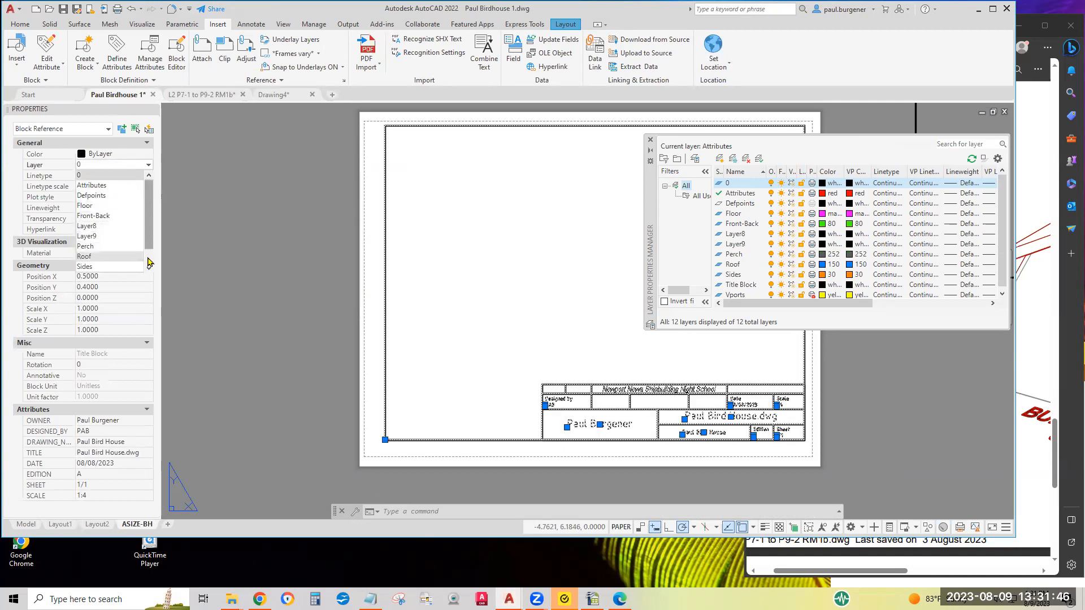
click(110, 205)
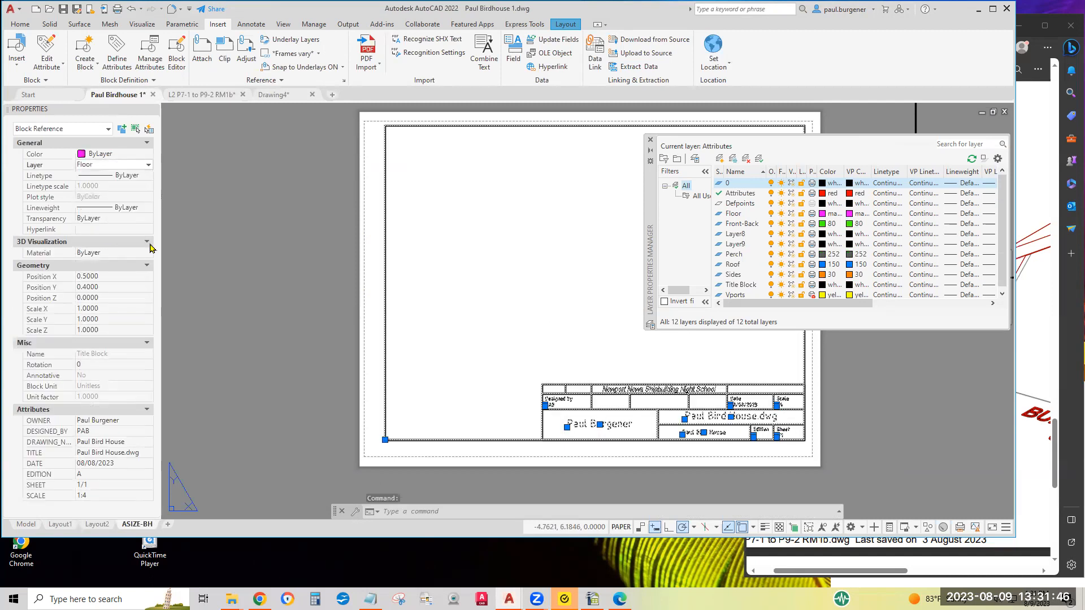
click(120, 165)
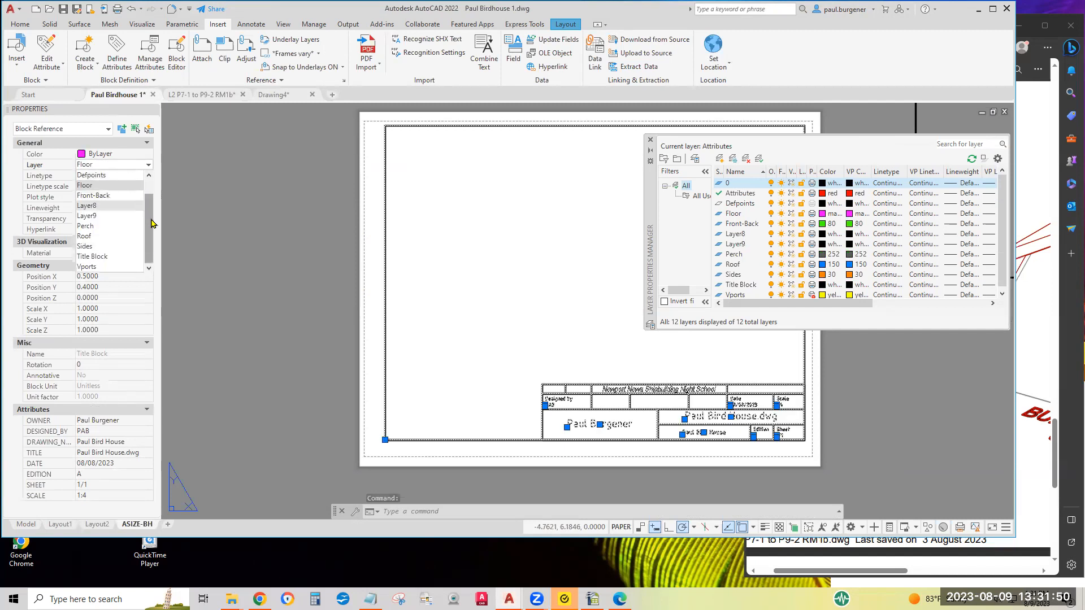
click(102, 256)
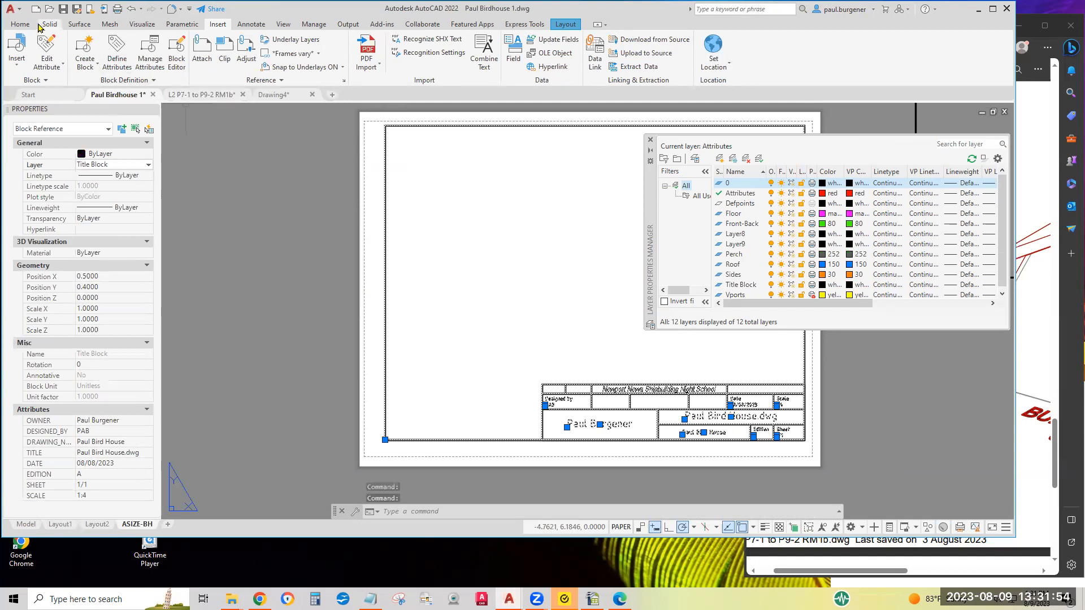
Deselect the title block and make Title Block the current layer.
click(21, 25)
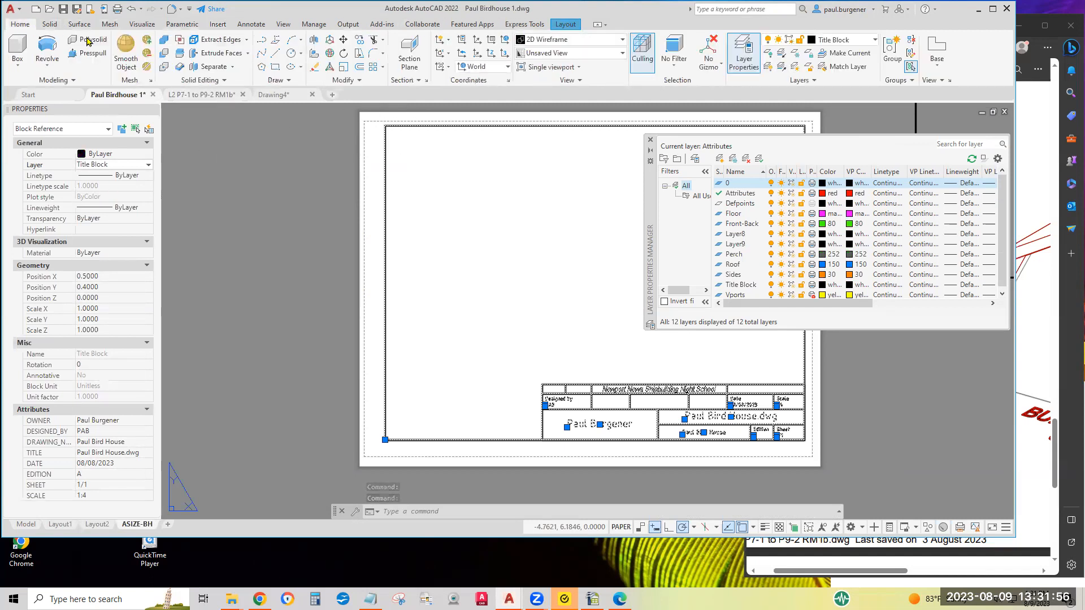
click(832, 41)
click(836, 42)
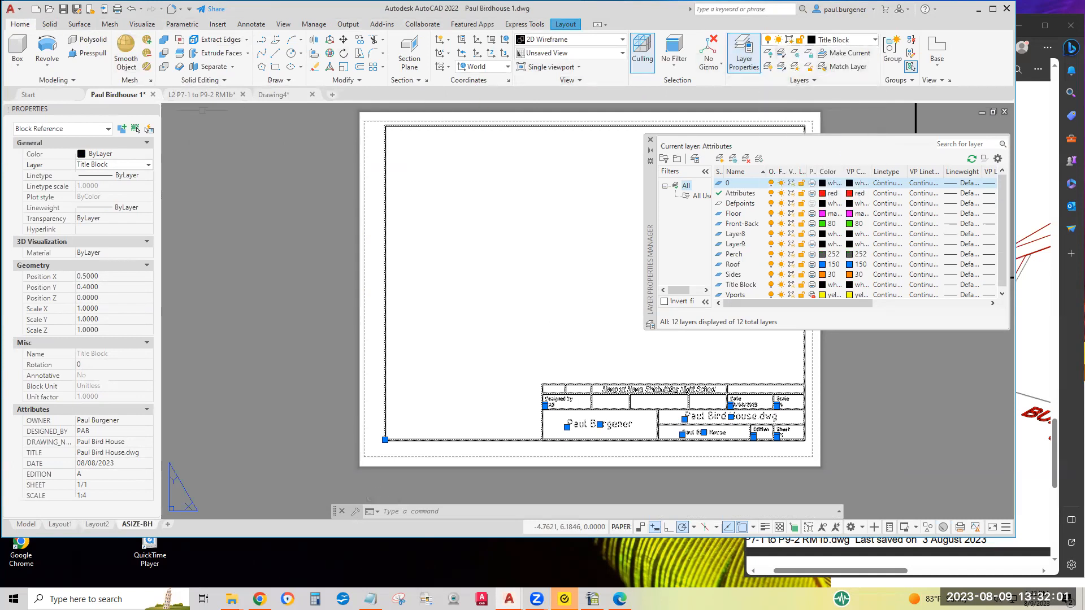
click(836, 41)
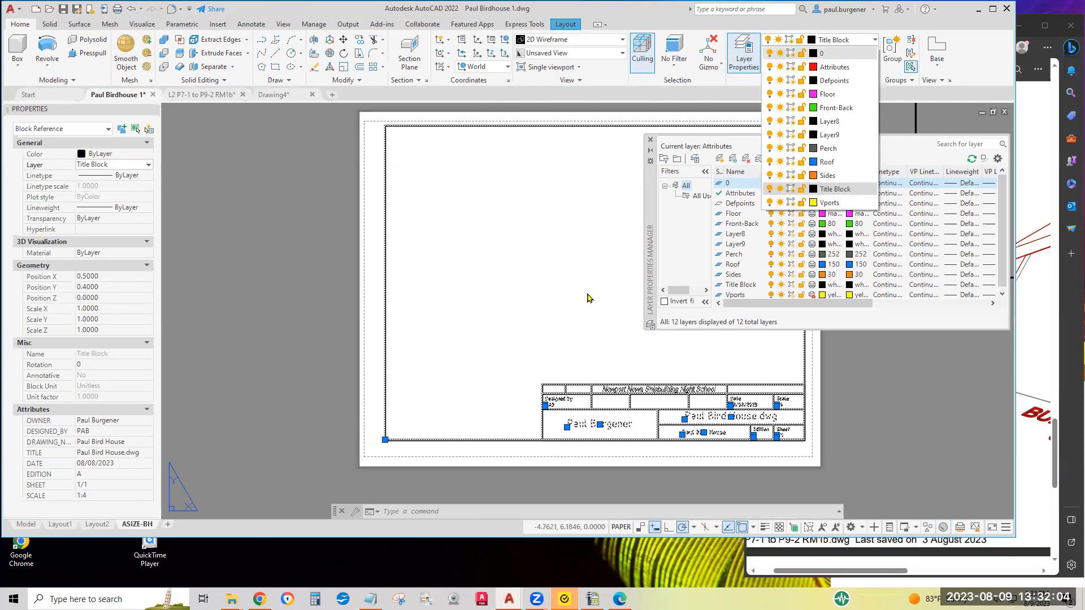
click(552, 265)
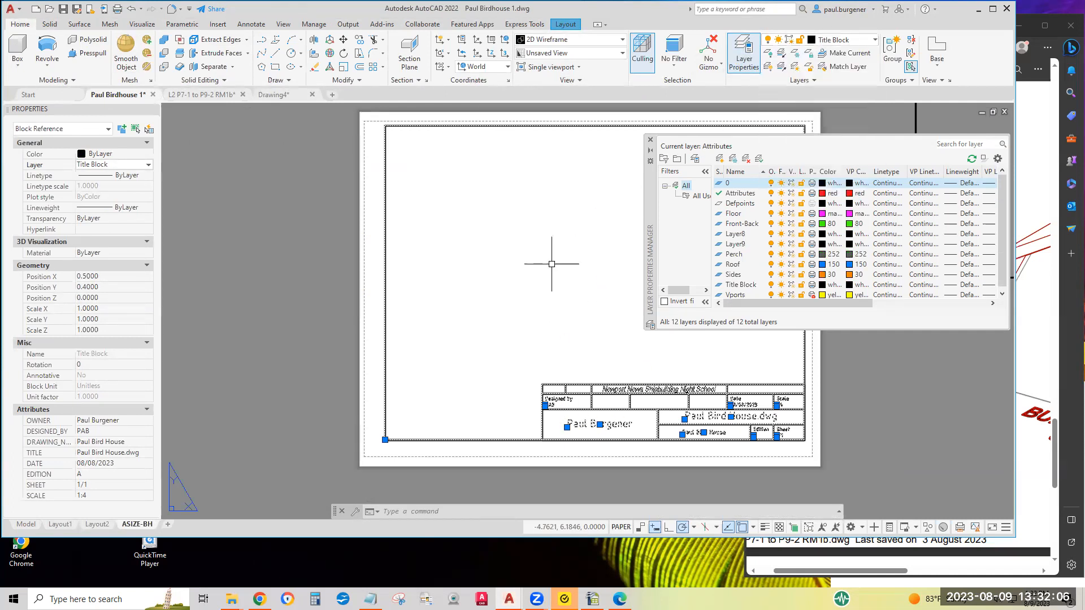
key(Escape)
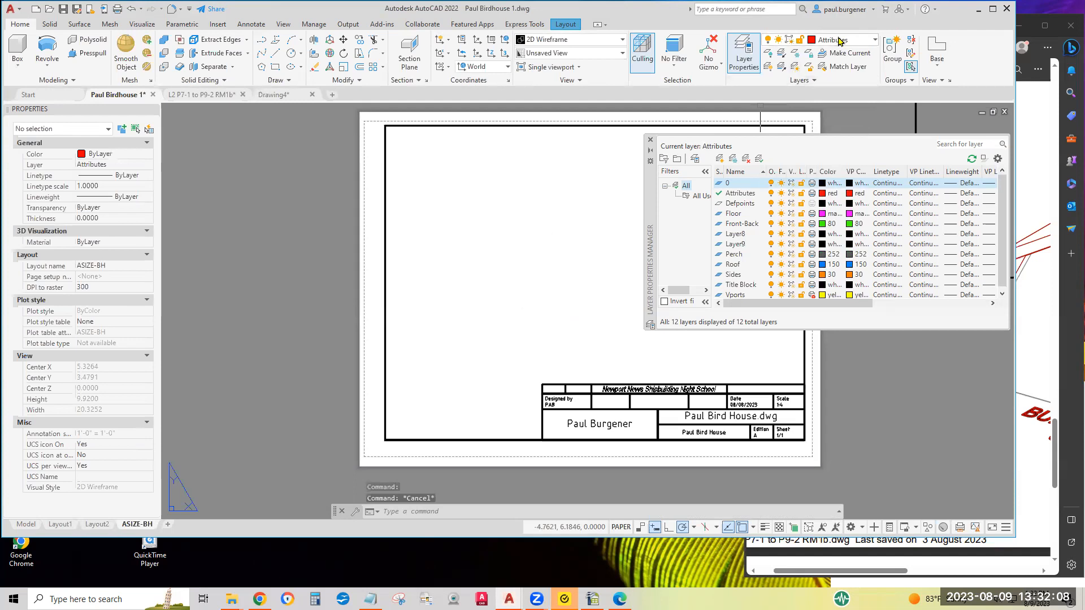
click(840, 41)
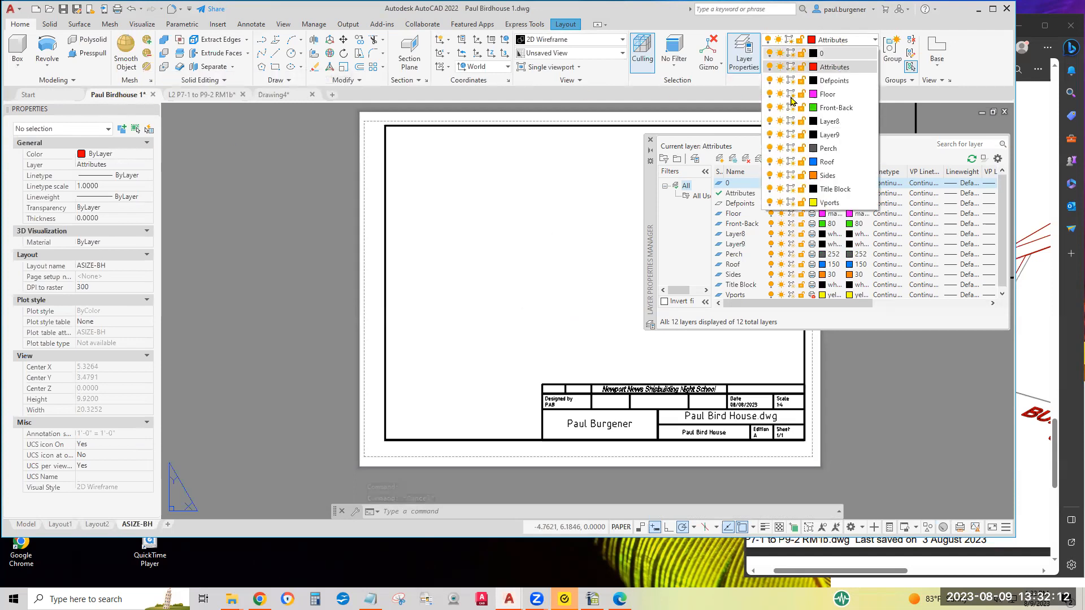
click(846, 189)
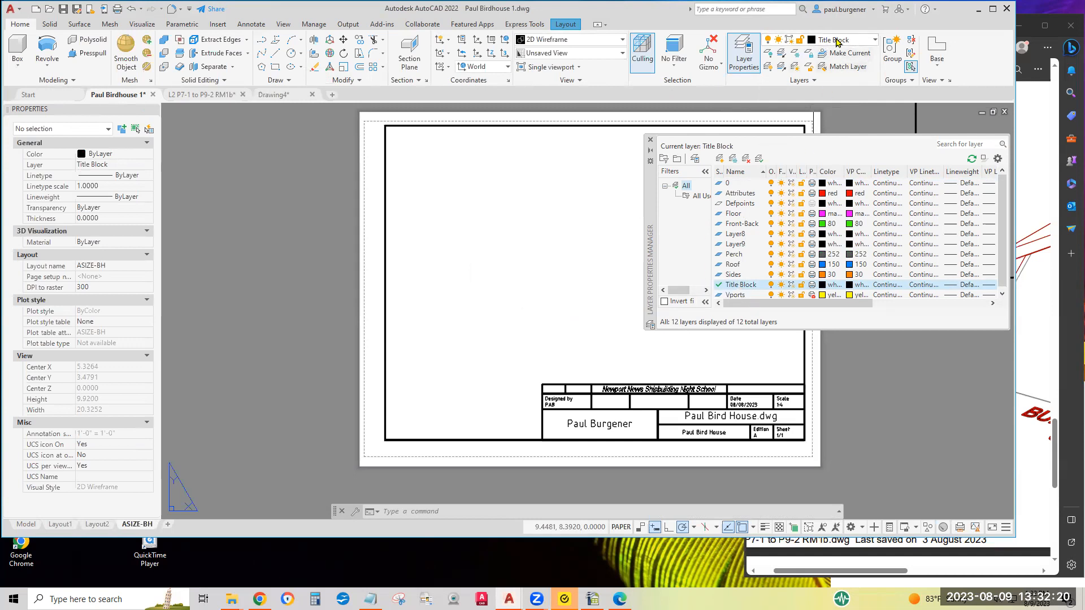
Check the layer of the title block, then review the footer note in the reference drawing again.
click(386, 368)
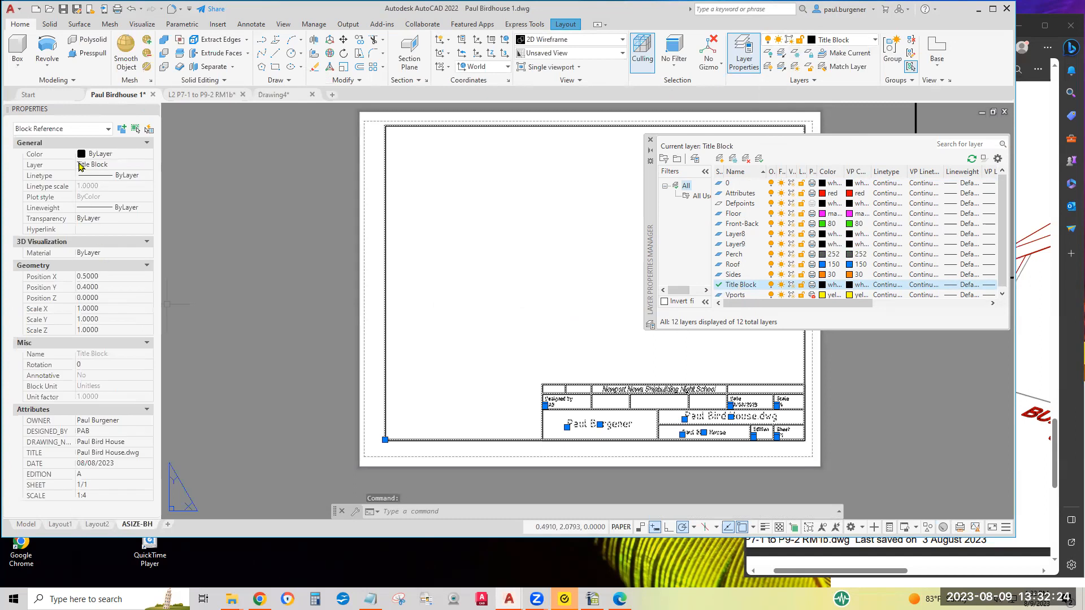
key(Escape)
key(Escape)
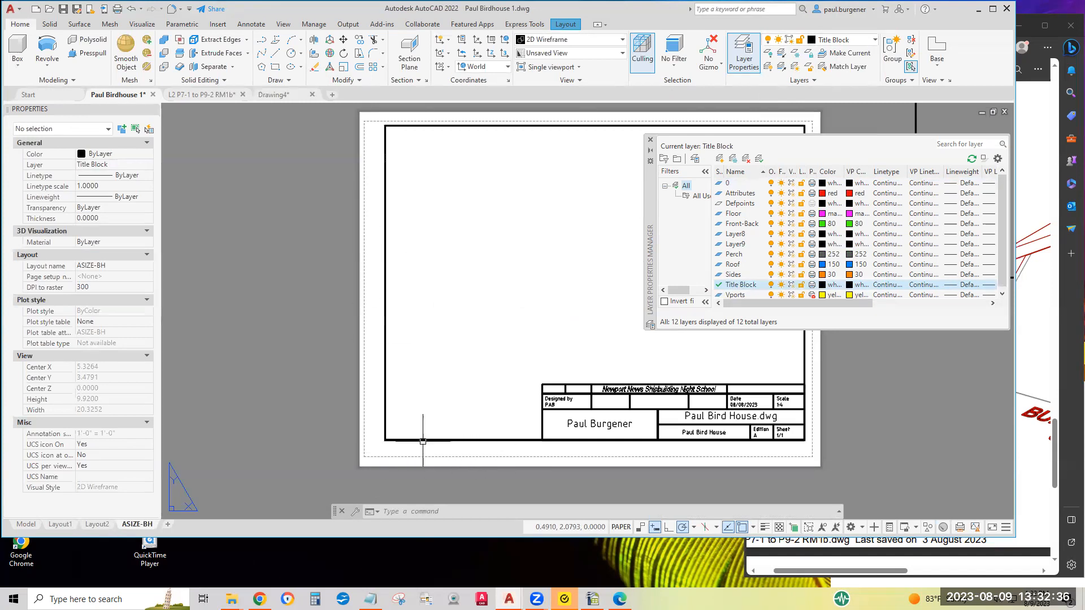
click(217, 95)
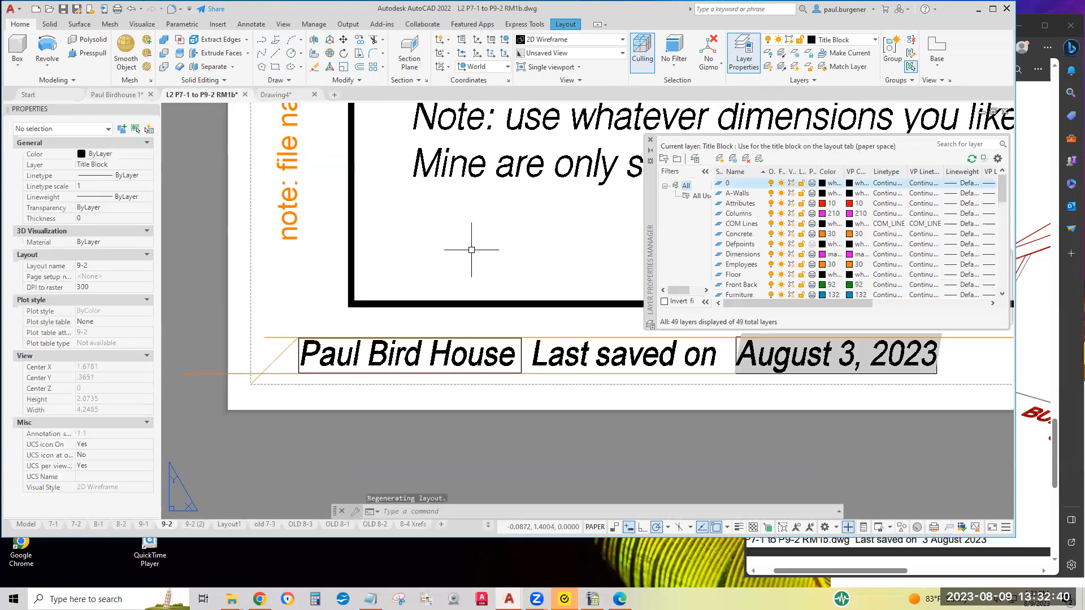
Return to the birdhouse drawing and place a multiline text box about 9.2 units wide just above the title block.
click(135, 98)
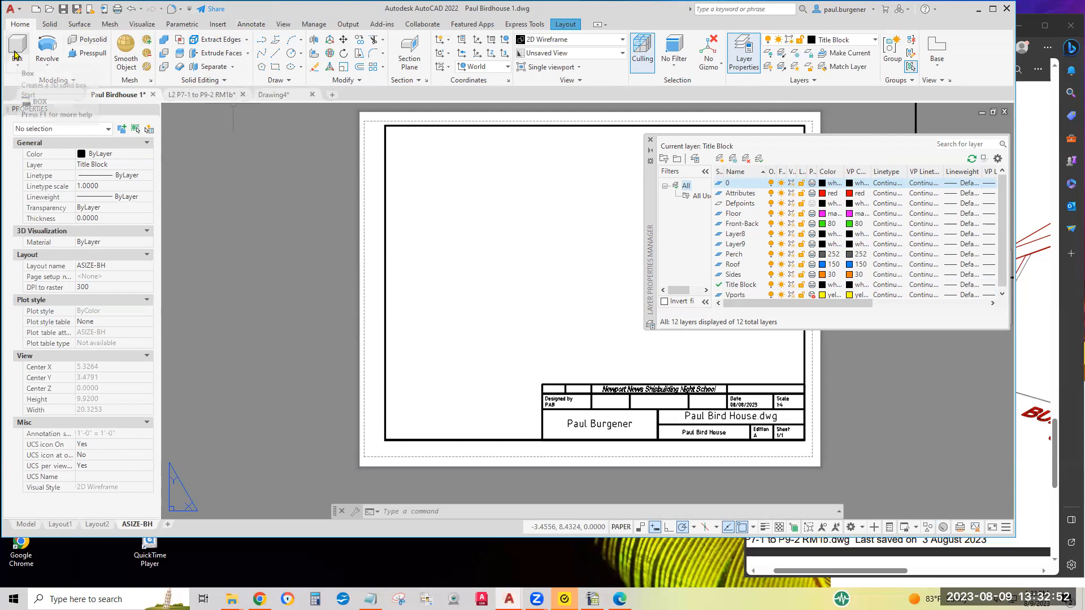
click(251, 25)
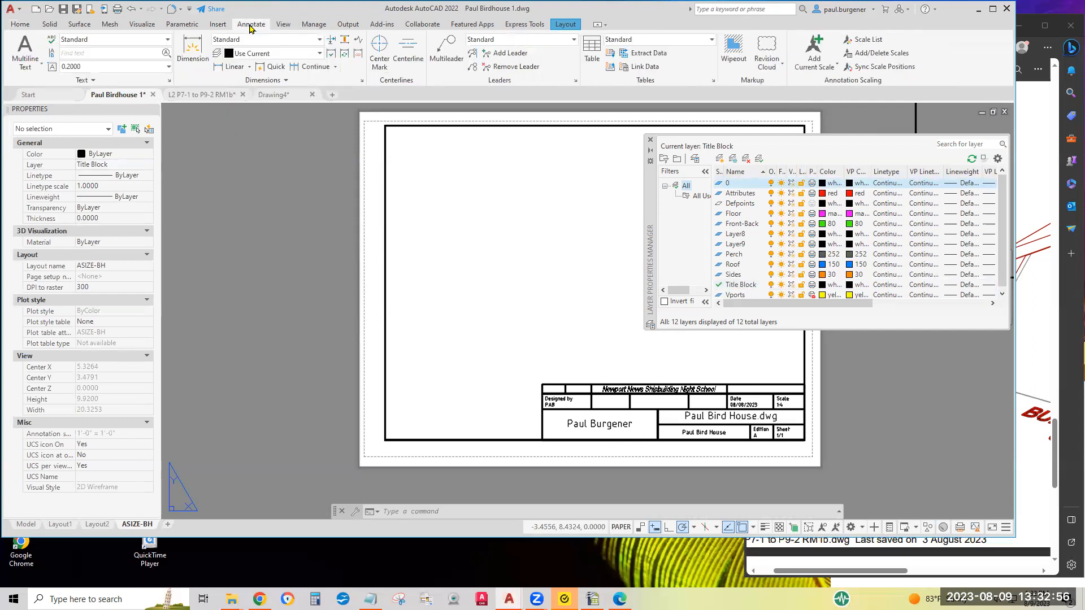
click(25, 52)
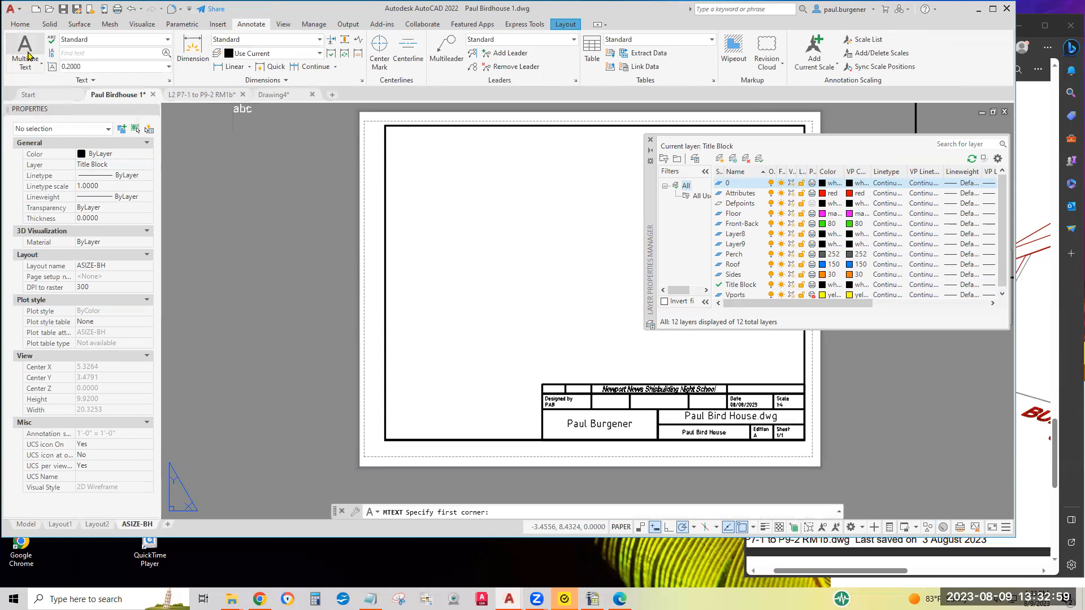
click(404, 361)
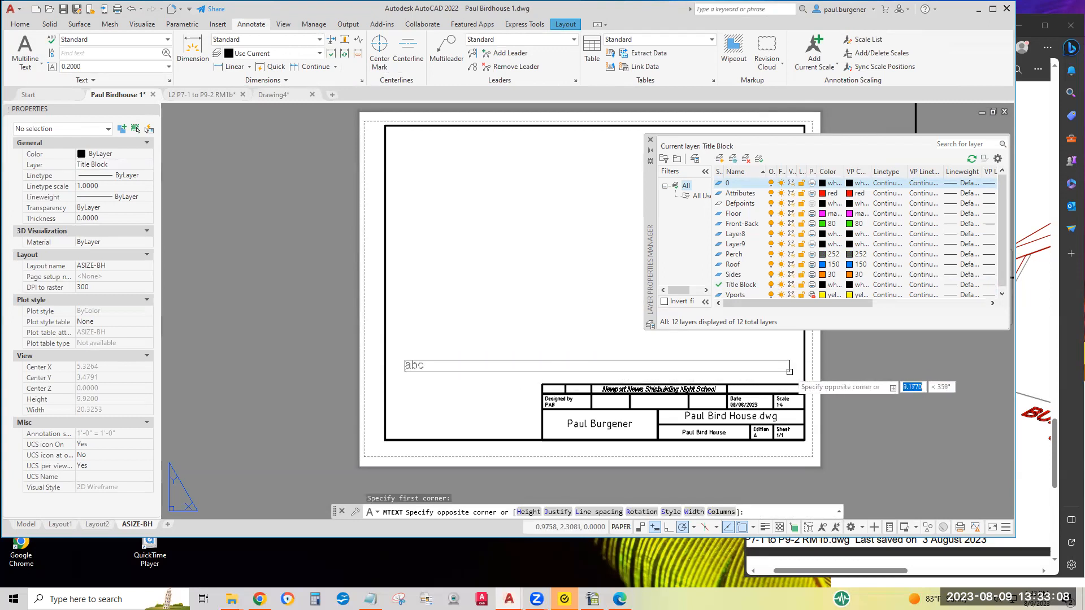
click(789, 372)
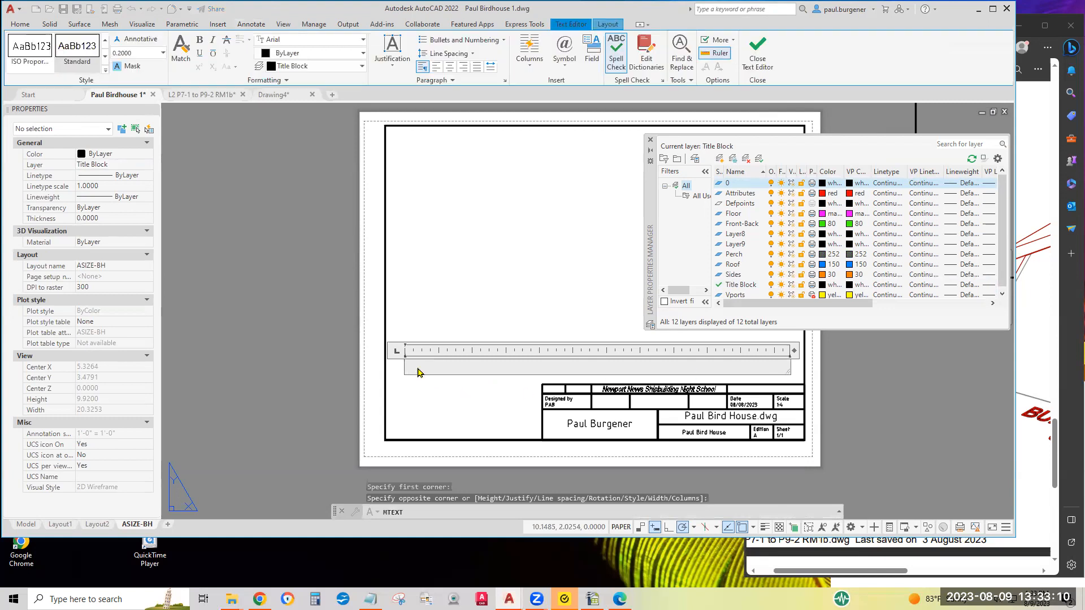
right_click(418, 368)
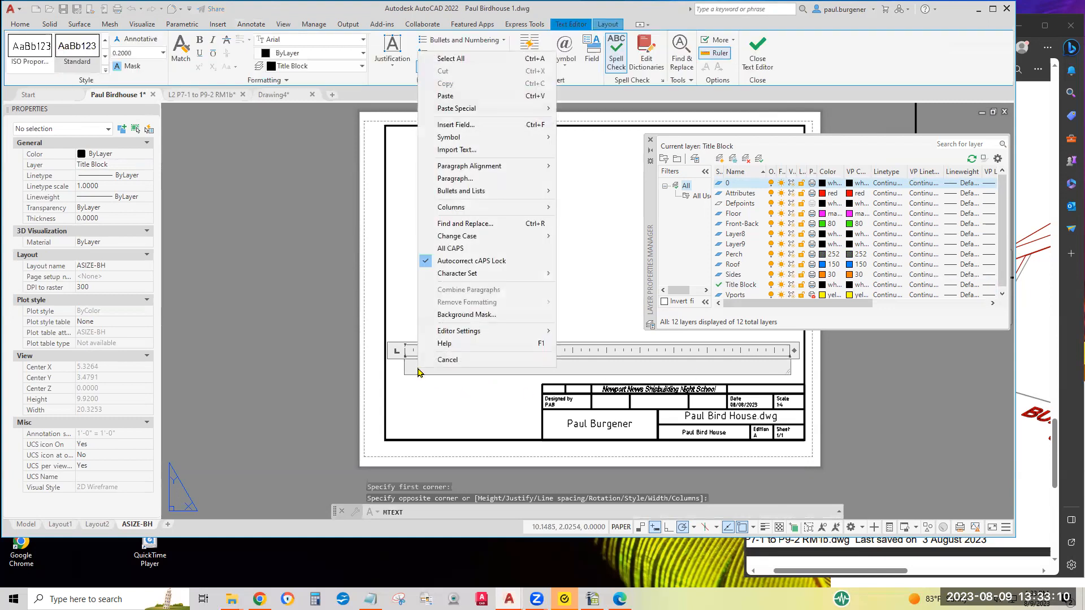
click(458, 124)
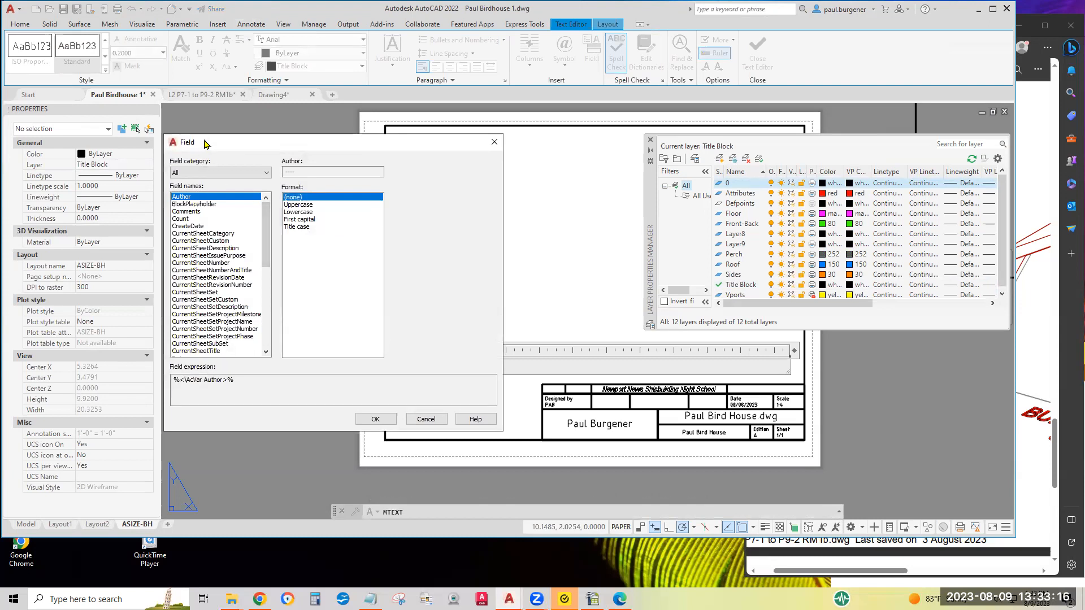
drag(204, 144, 232, 141)
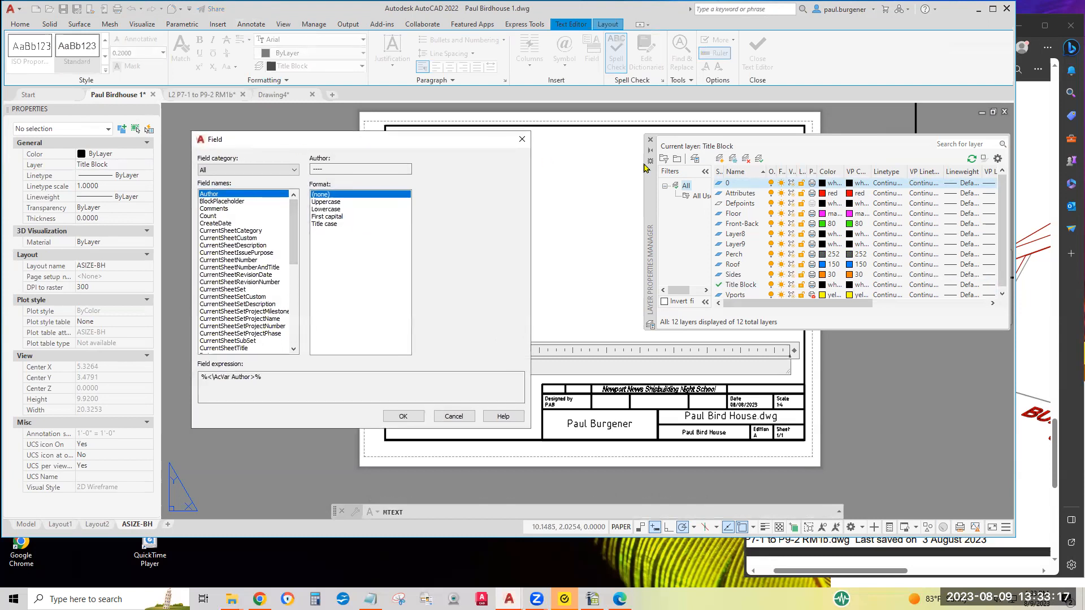
click(522, 139)
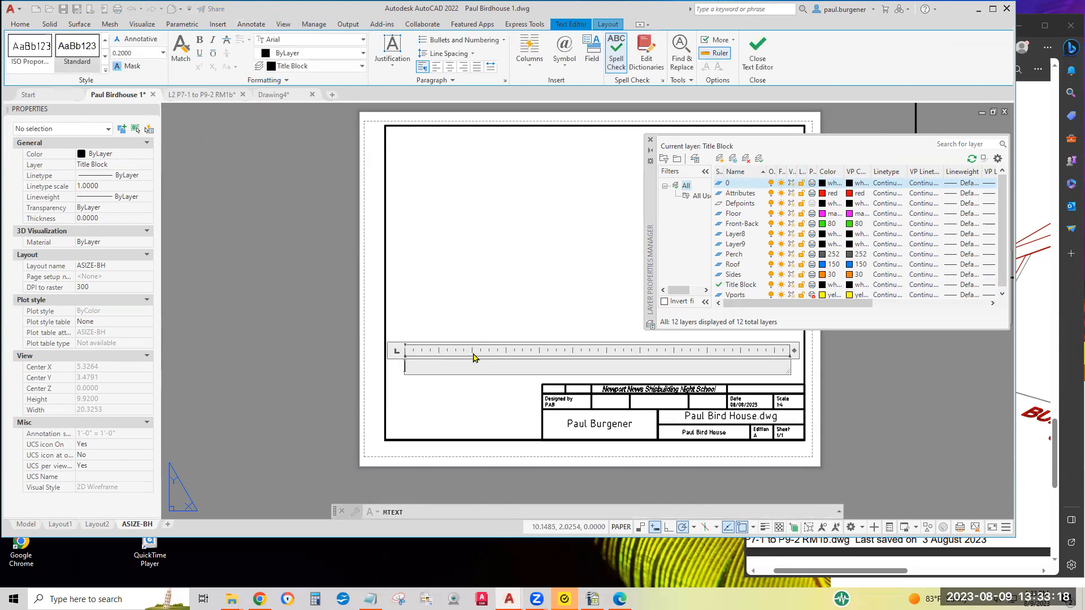
Insert a Filename field in the text box, using First capital format, filename only, with the file extension displayed.
right_click(412, 366)
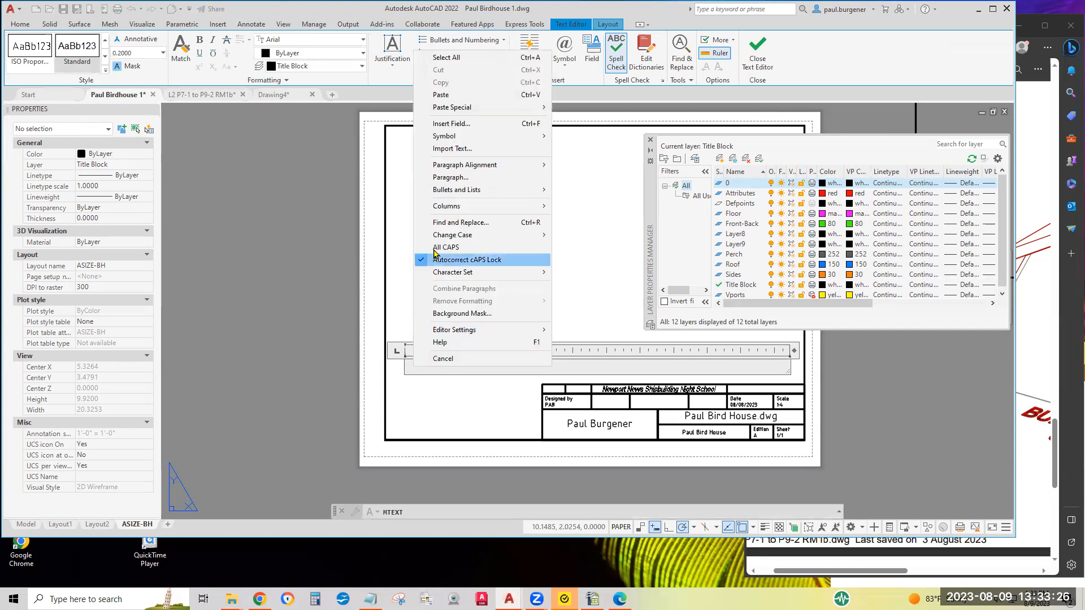
click(474, 129)
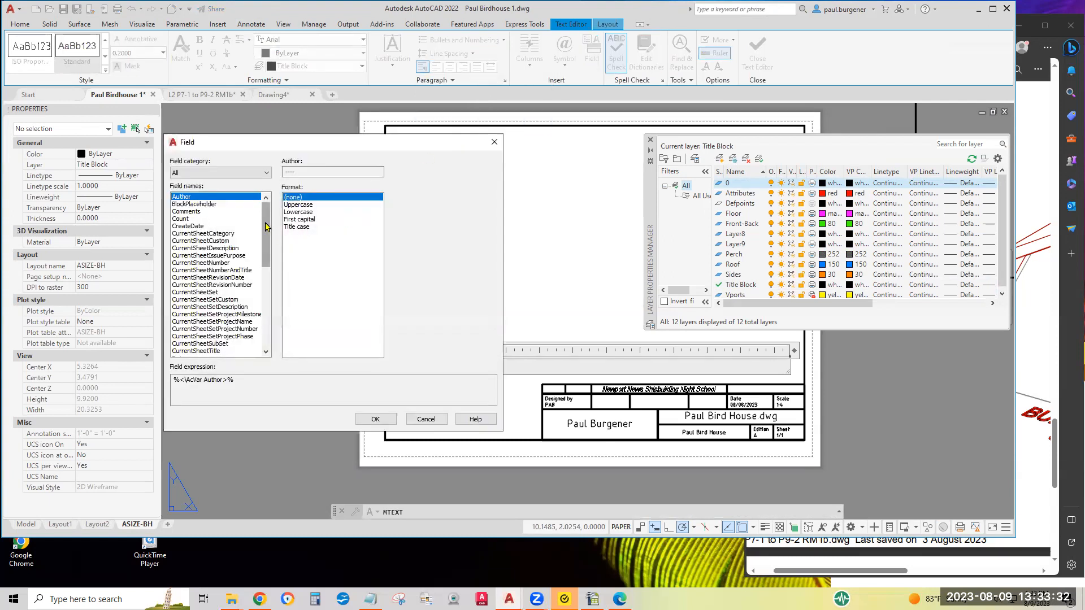
drag(270, 233, 271, 272)
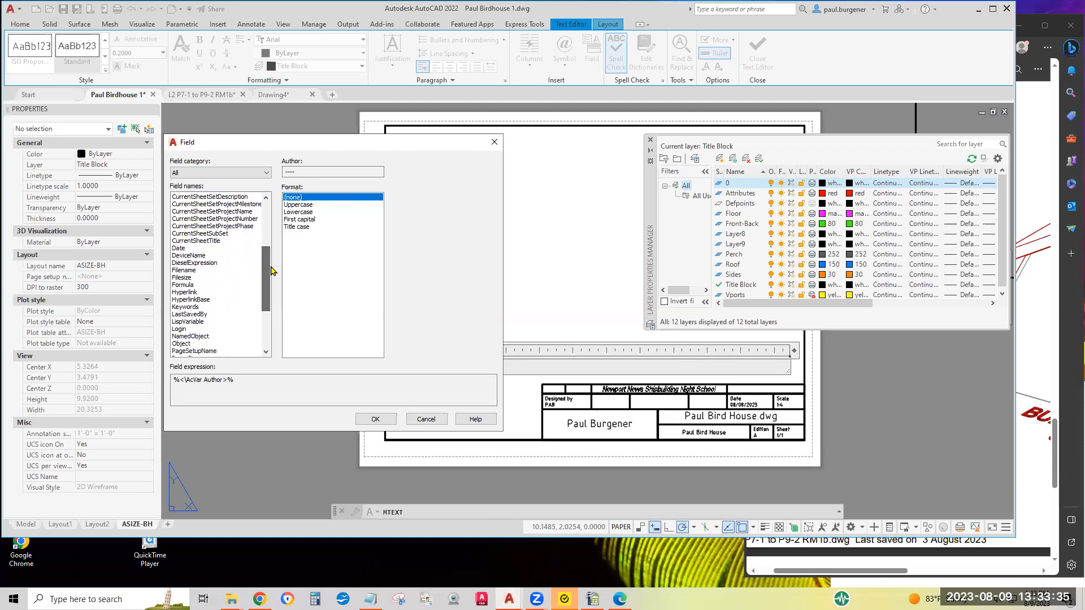
click(186, 270)
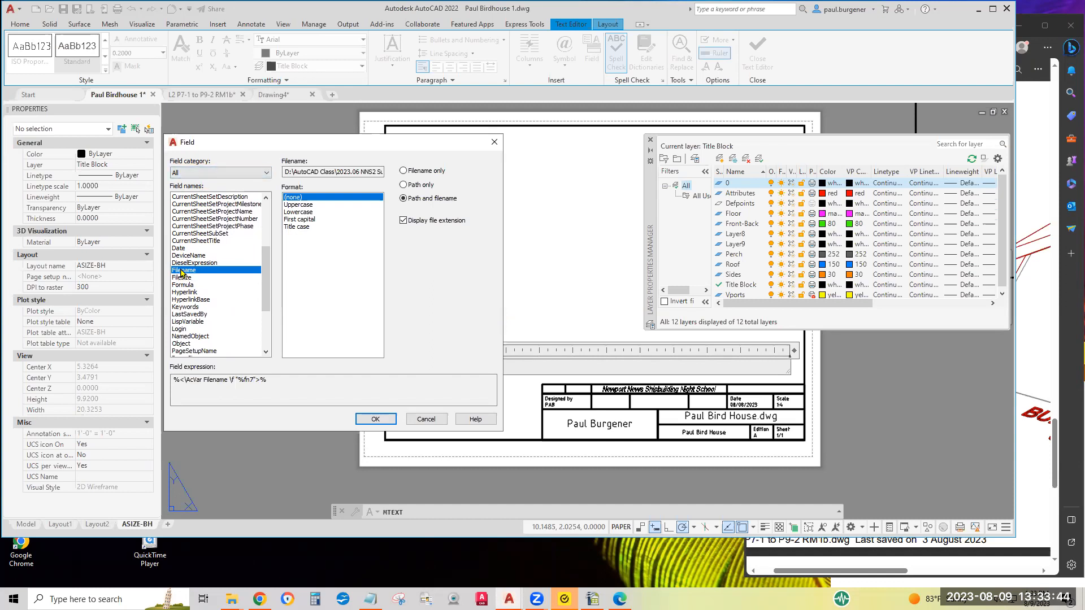
click(305, 220)
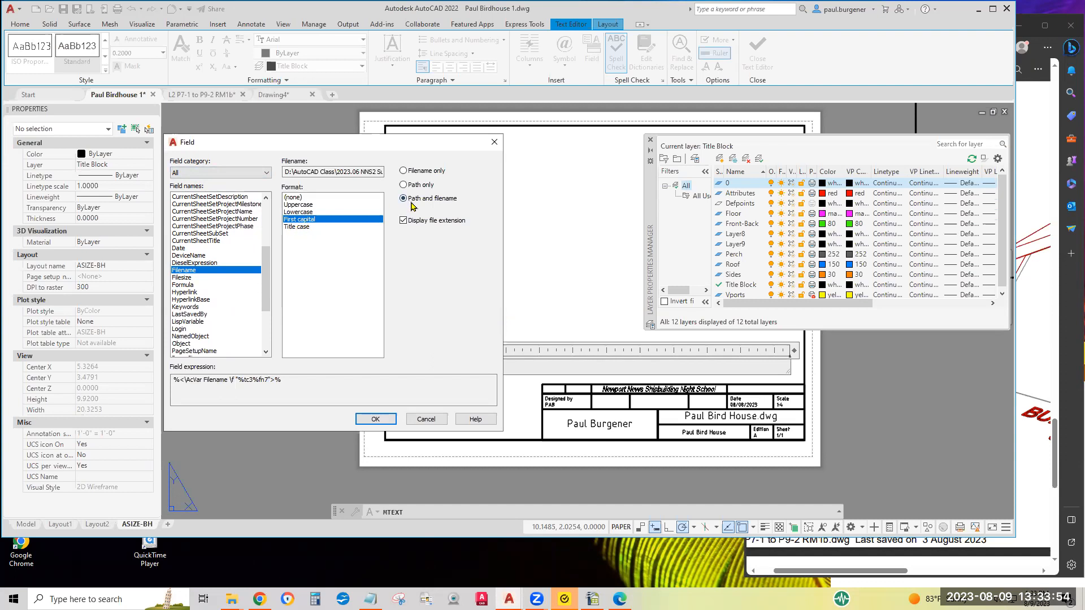
click(403, 170)
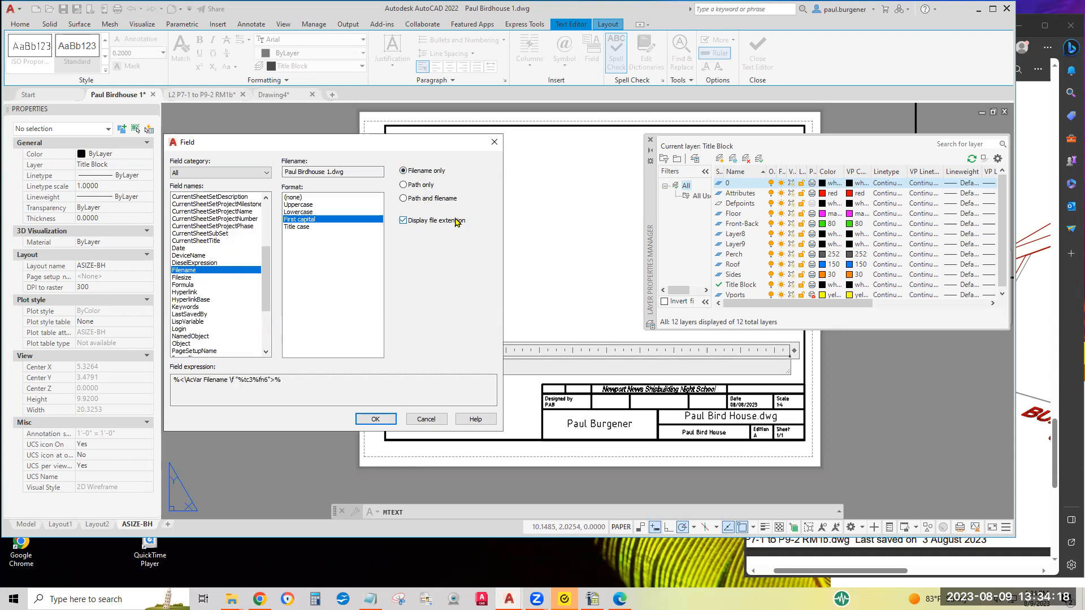
click(380, 418)
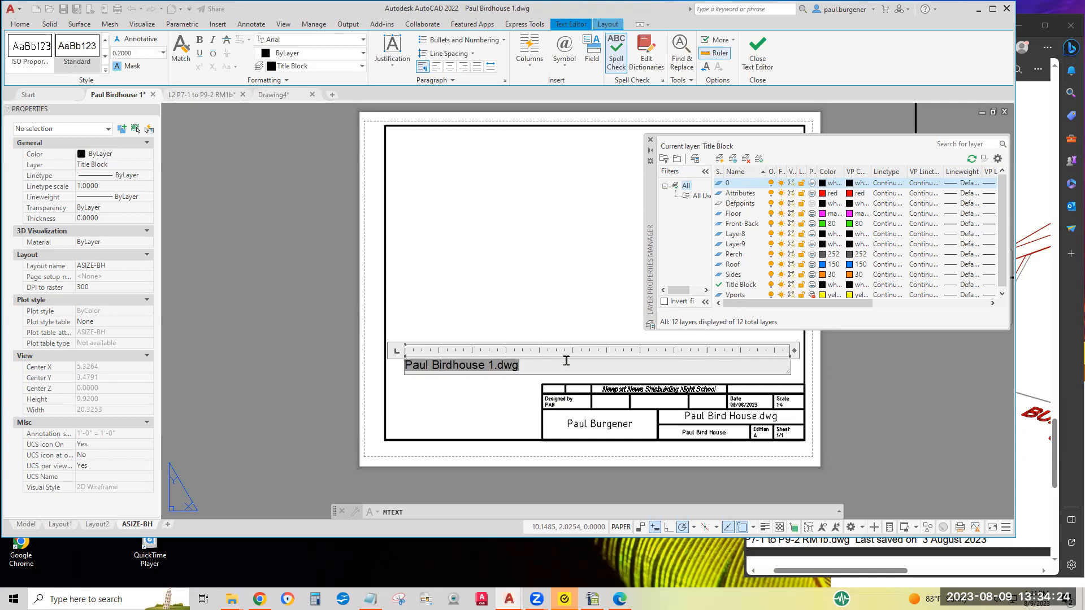
Add the text "Last saved on" after the file name field.
text(Last S)
key(BackSpace)
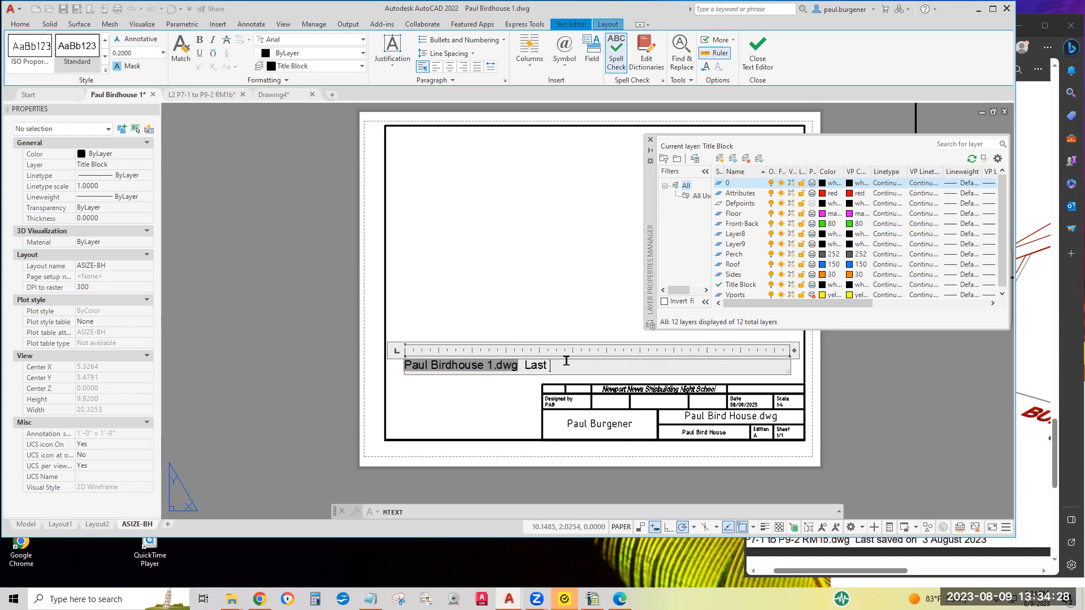
text(saved on)
Insert a SaveDate field in d MMMM yyyy format after "Last saved on" and finish the multiline text.
right_click(610, 366)
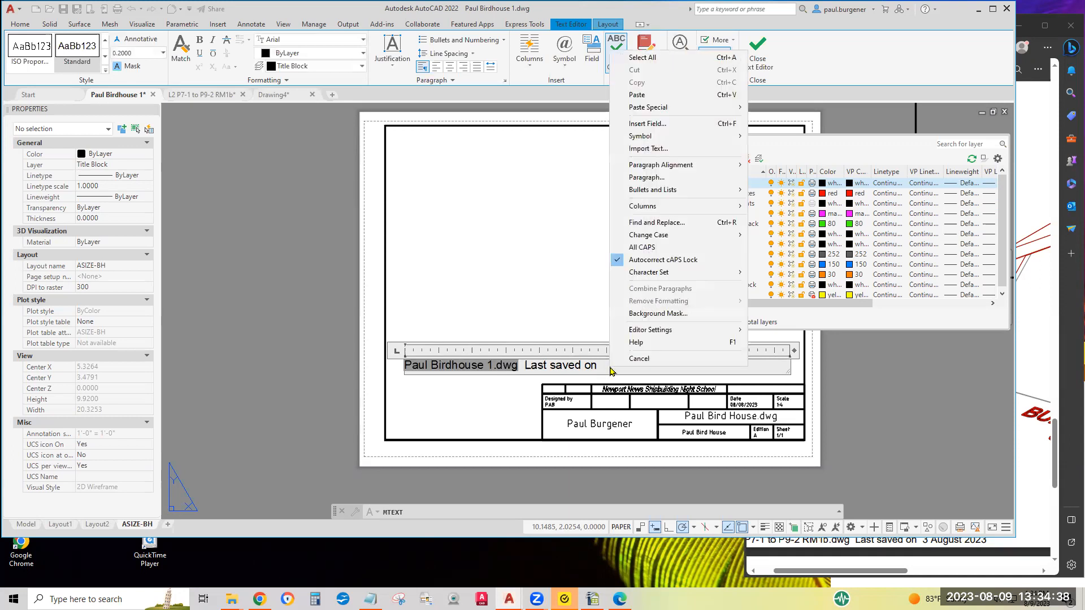
click(653, 127)
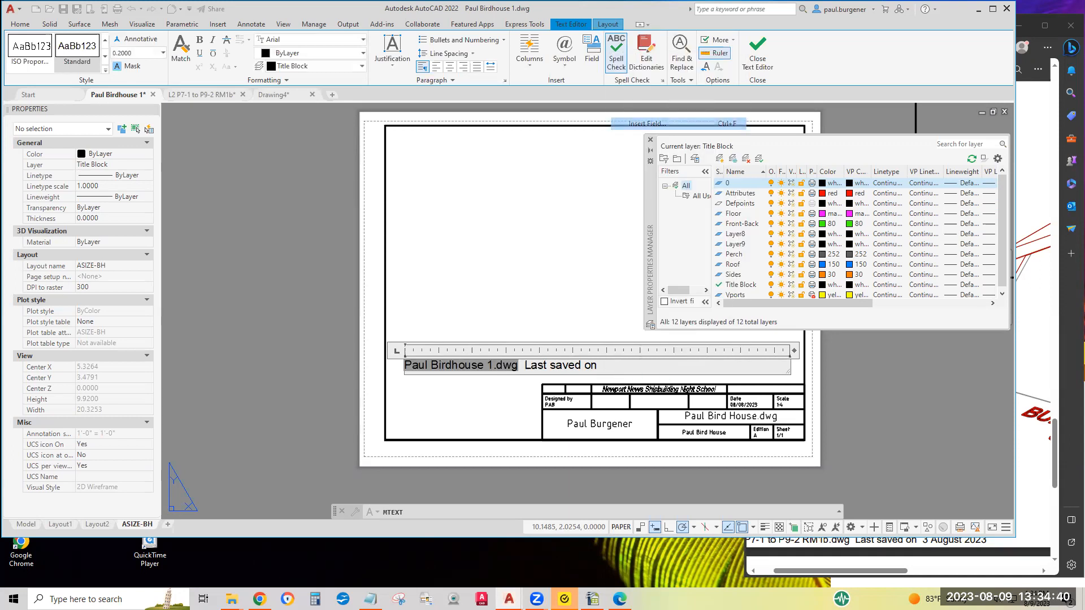
drag(267, 246, 274, 317)
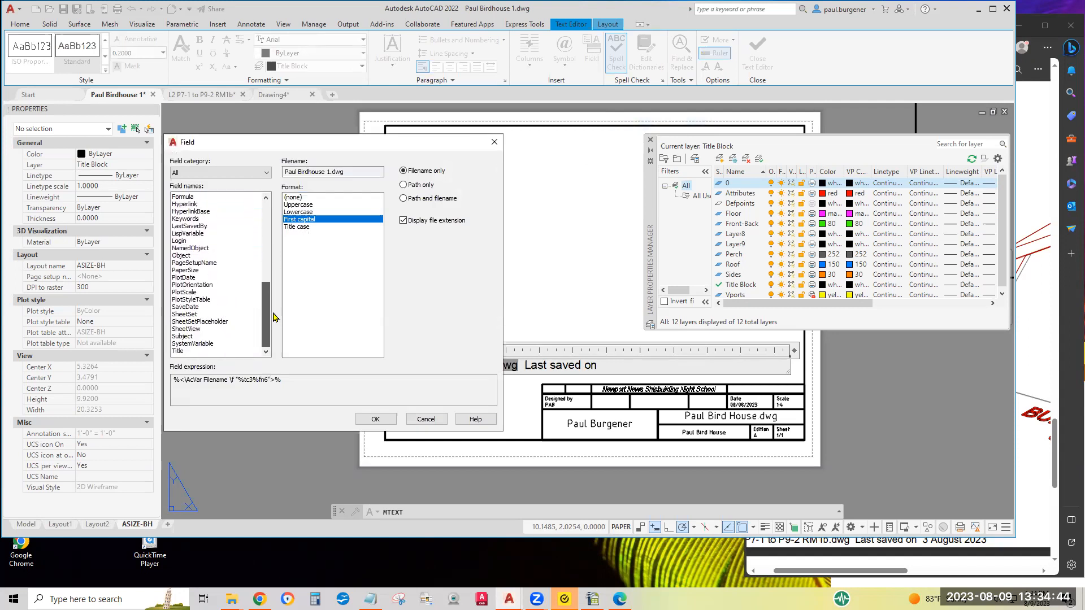
click(188, 309)
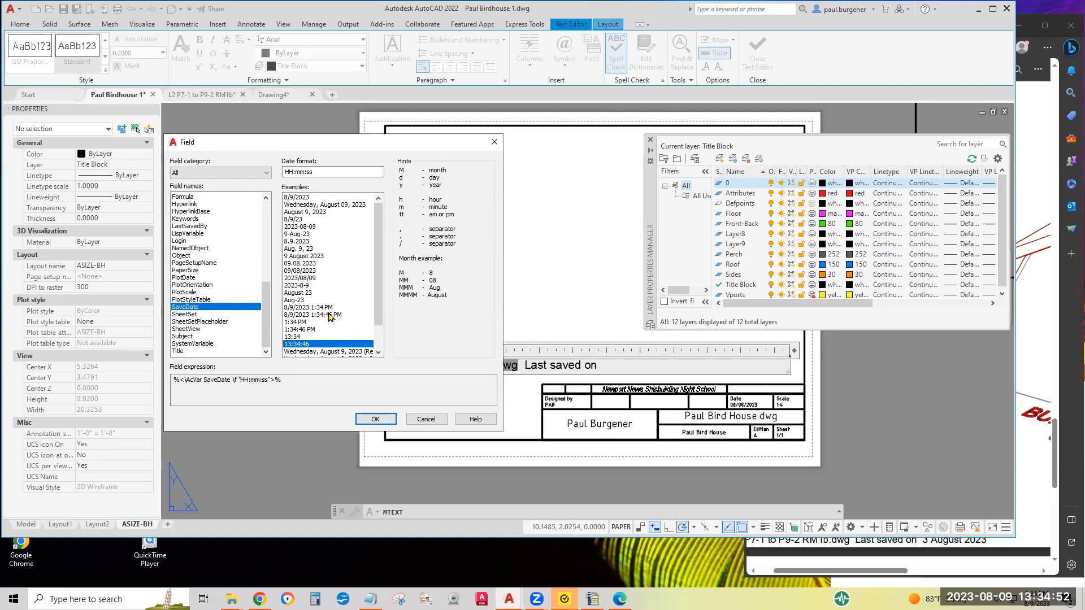
click(301, 258)
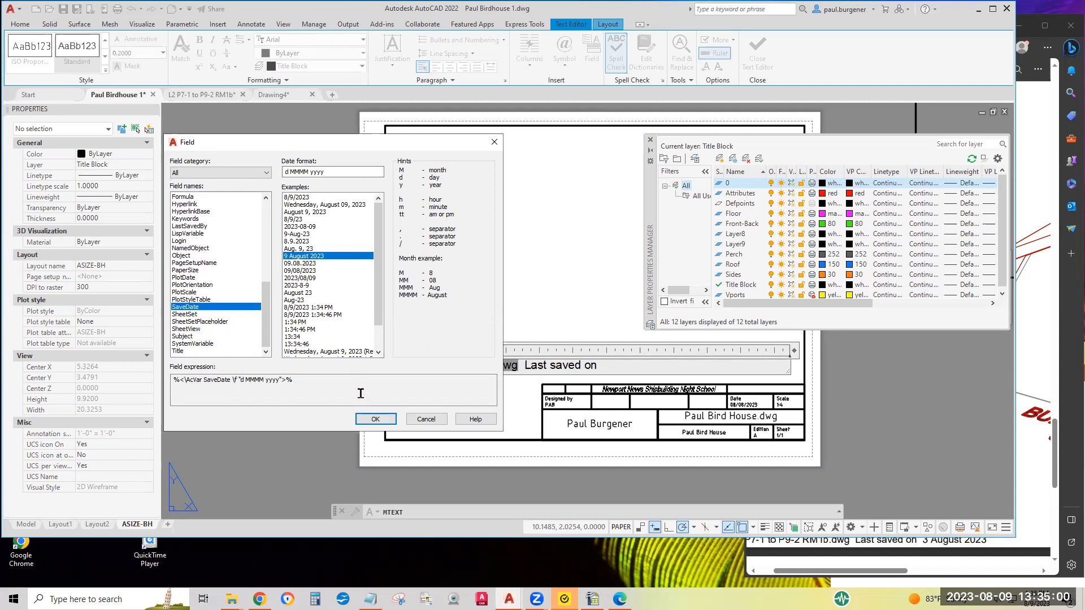
click(375, 418)
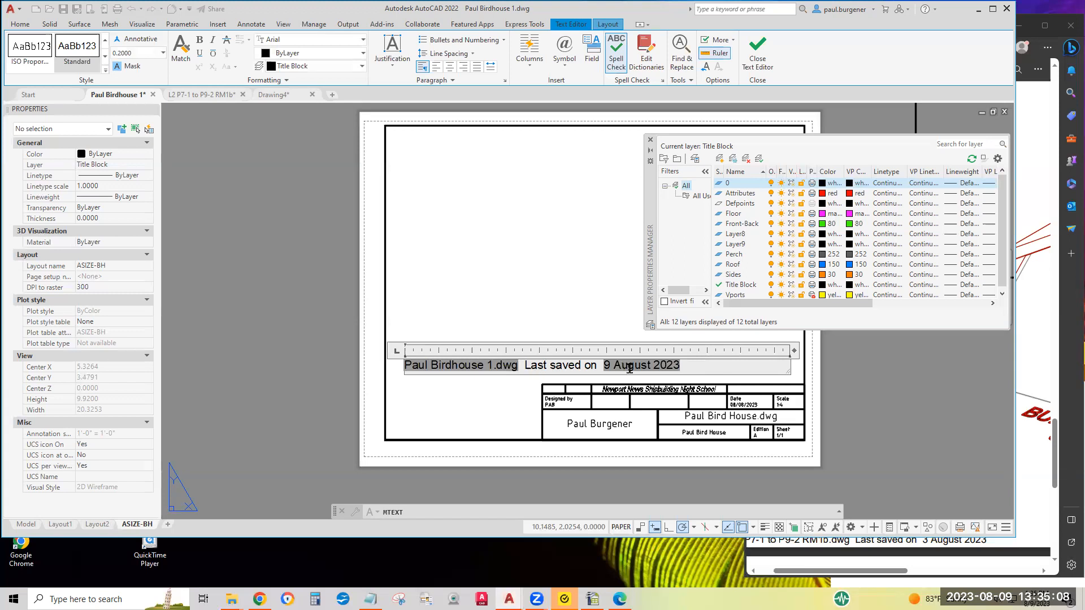
click(547, 269)
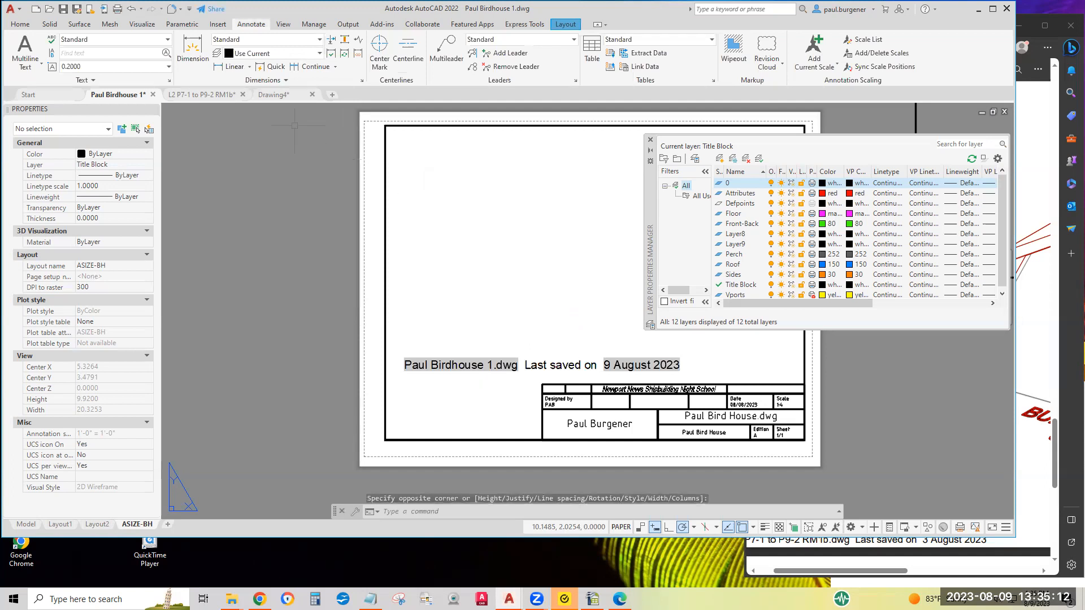
Move the file name and save-date note to just below the sheet border, starting at its lower-left corner.
click(20, 24)
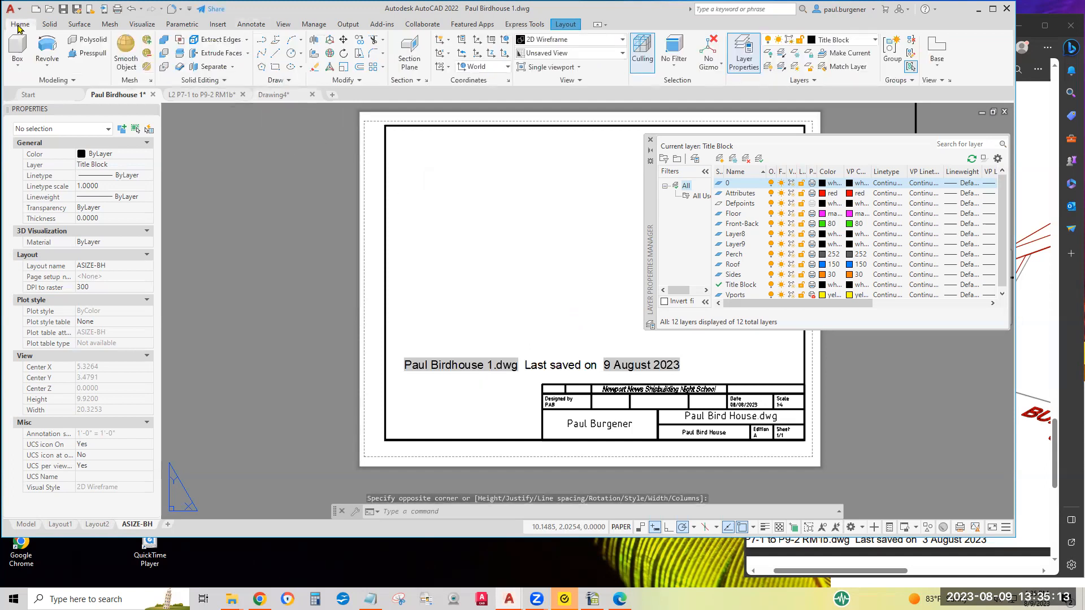
click(344, 39)
click(477, 364)
key(Return)
click(489, 277)
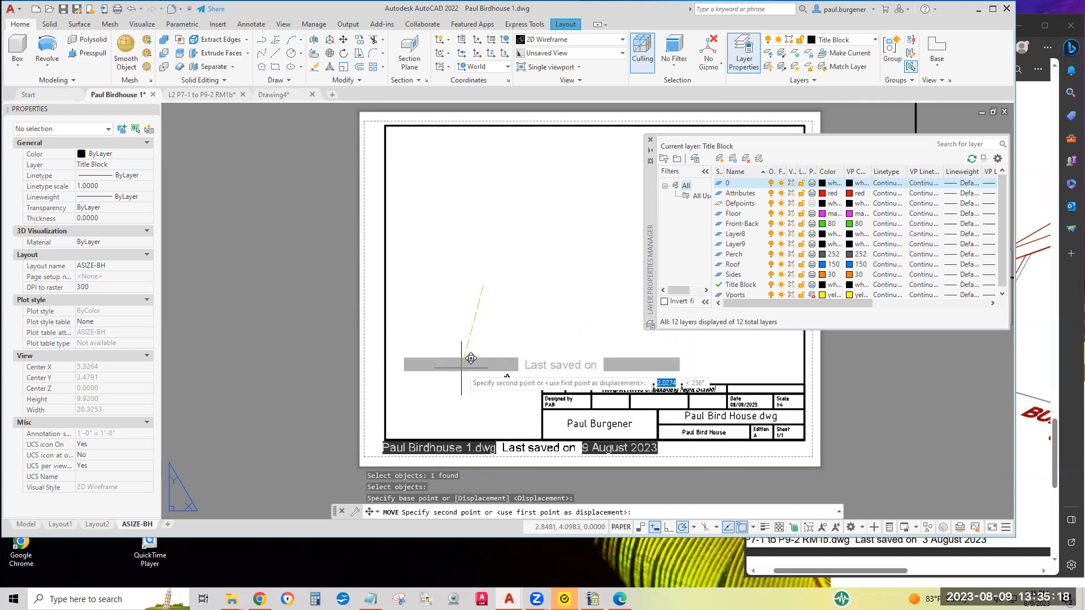
scroll(470, 360, up, 2)
scroll(471, 347, up, 5)
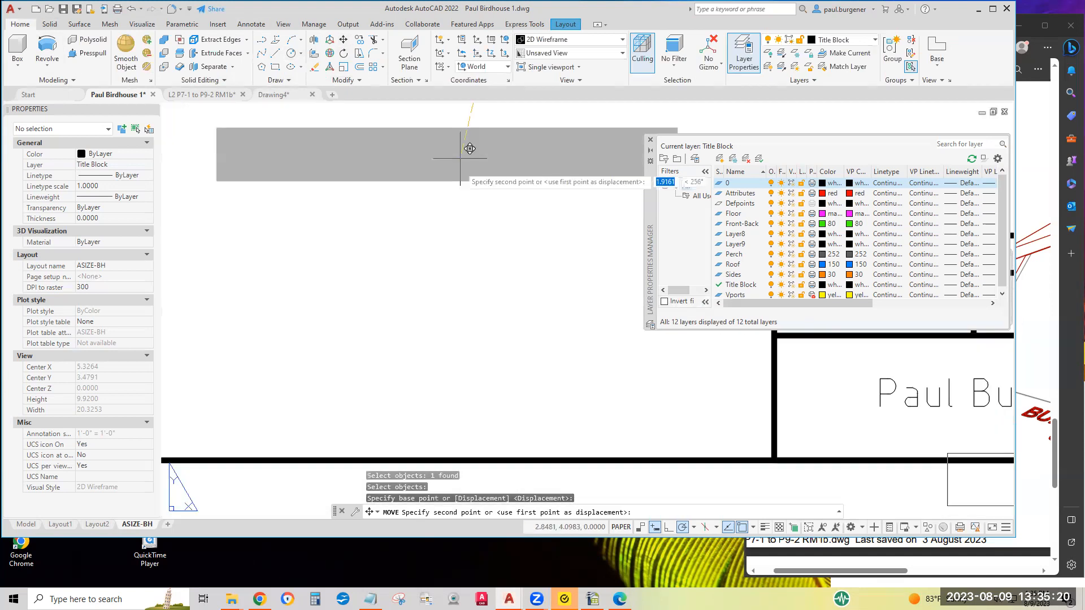
scroll(495, 240, down, 4)
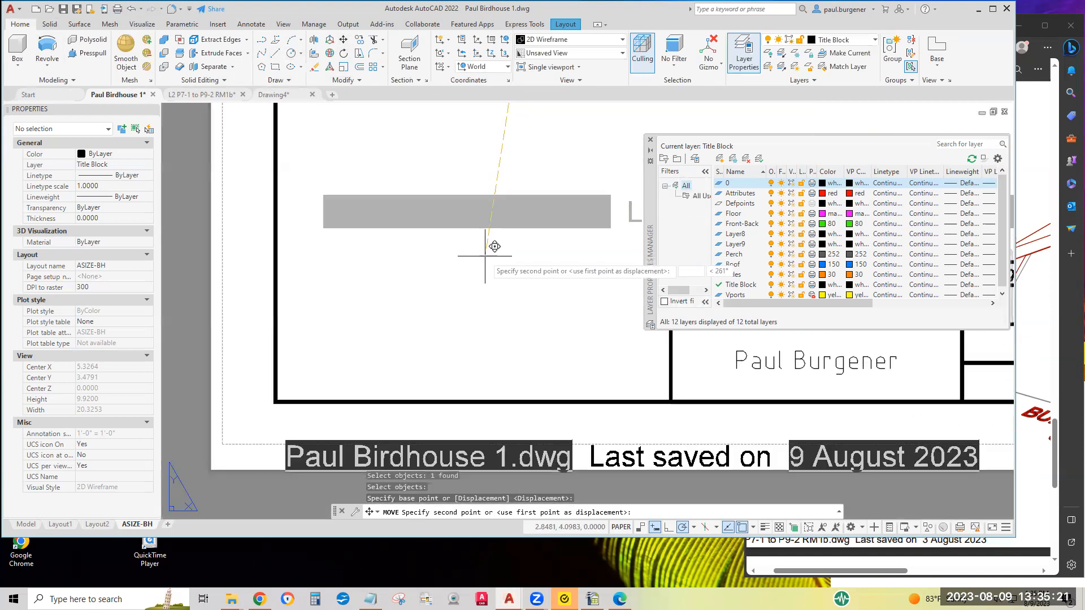
click(475, 222)
scroll(504, 266, down, 3)
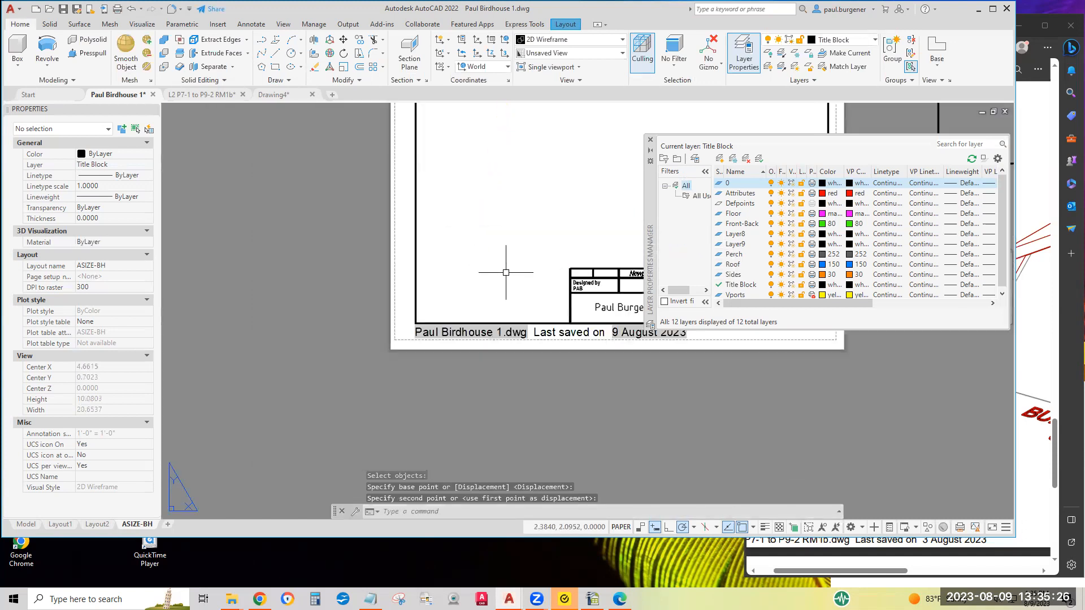
middle_drag(509, 291, 402, 241)
scroll(447, 339, down, 1)
scroll(416, 358, up, 3)
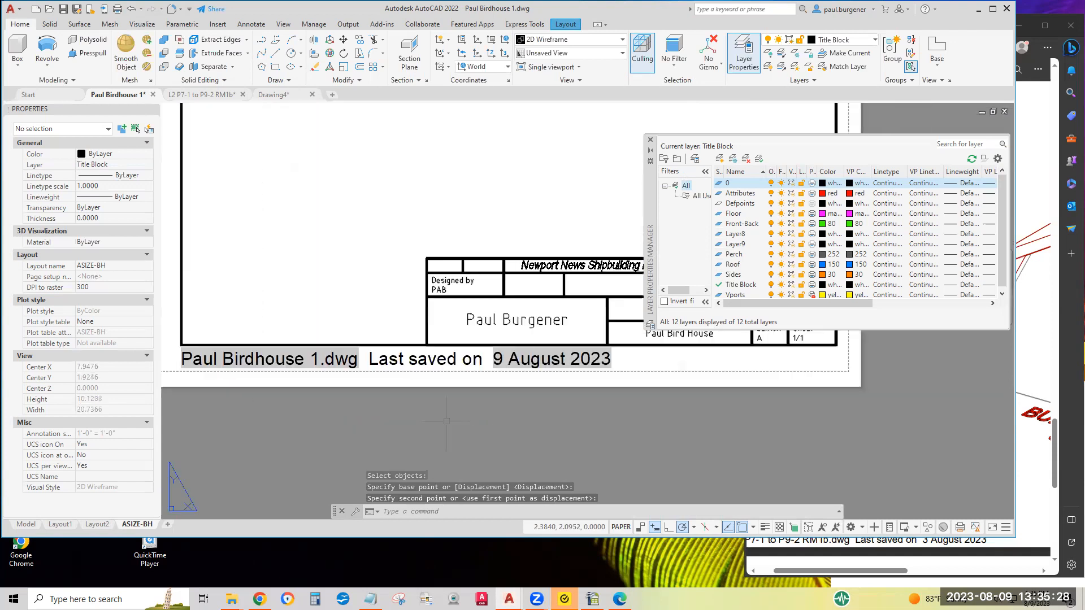
scroll(452, 376, down, 3)
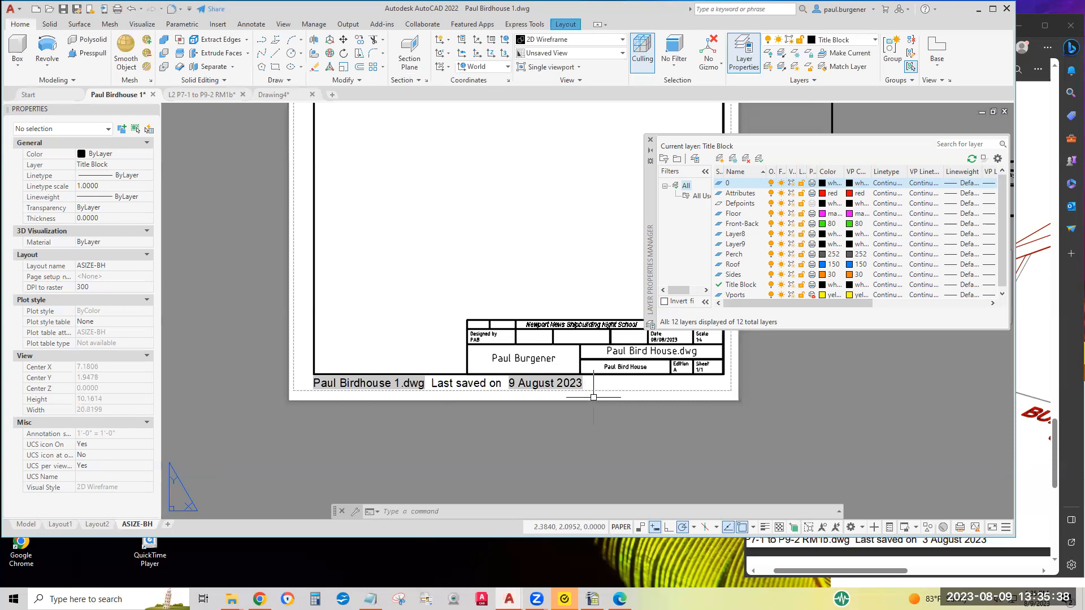
middle_drag(594, 393, 589, 449)
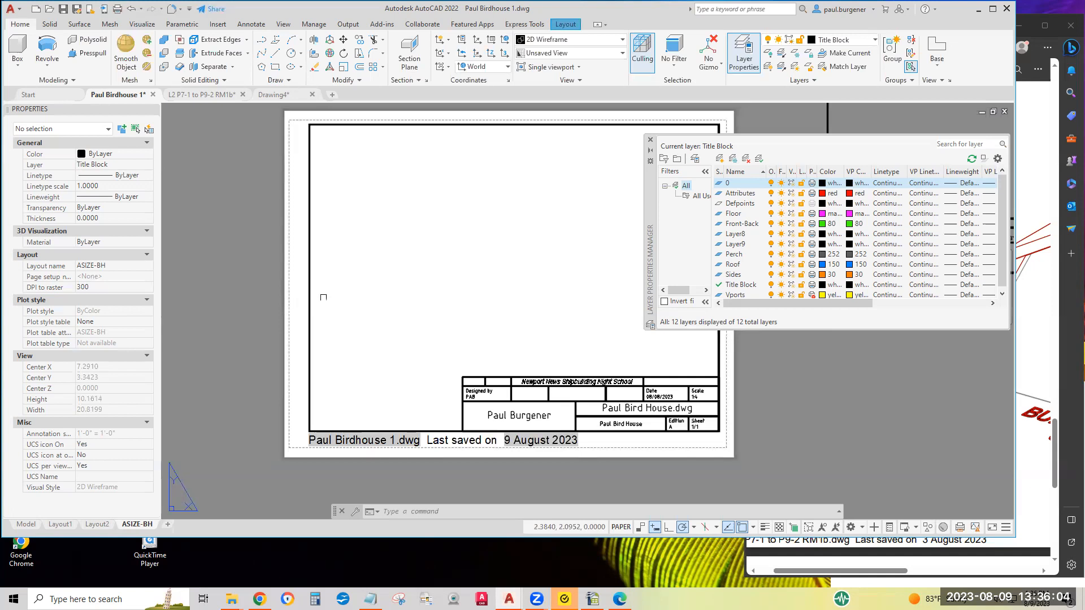
click(727, 586)
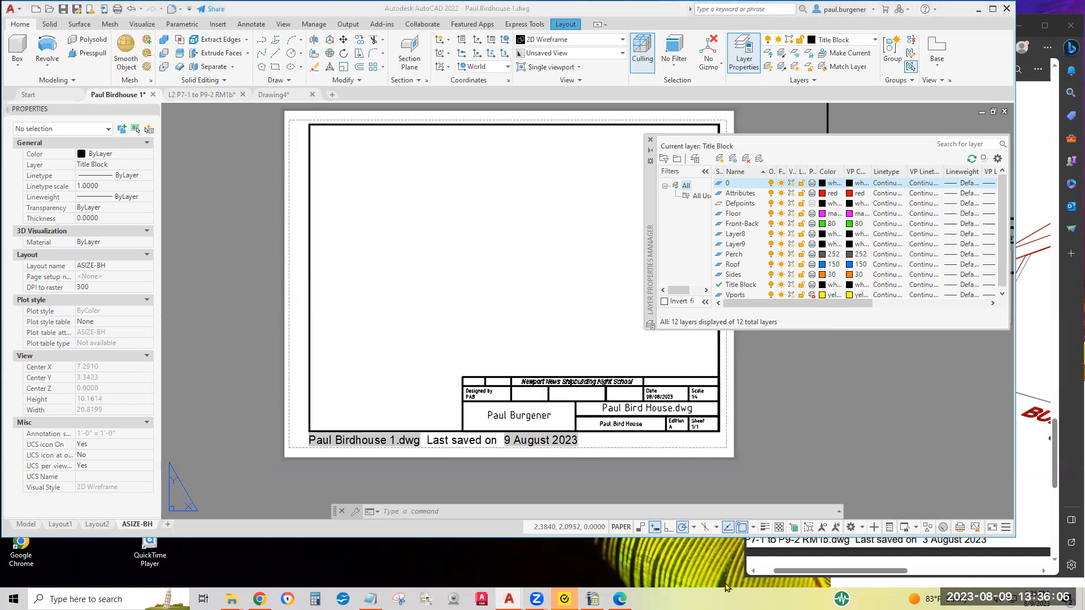